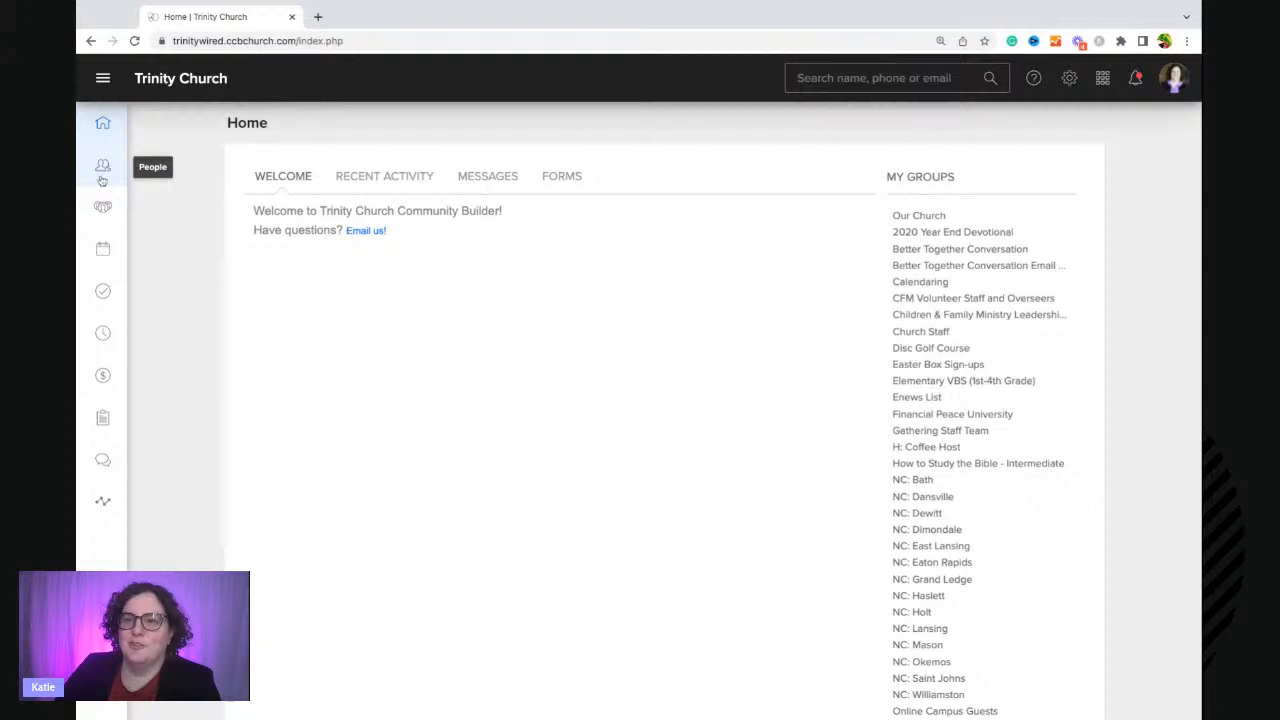
Browse the People processes lists, checking the active, archived and managed-by-me views.
left_click(102, 178)
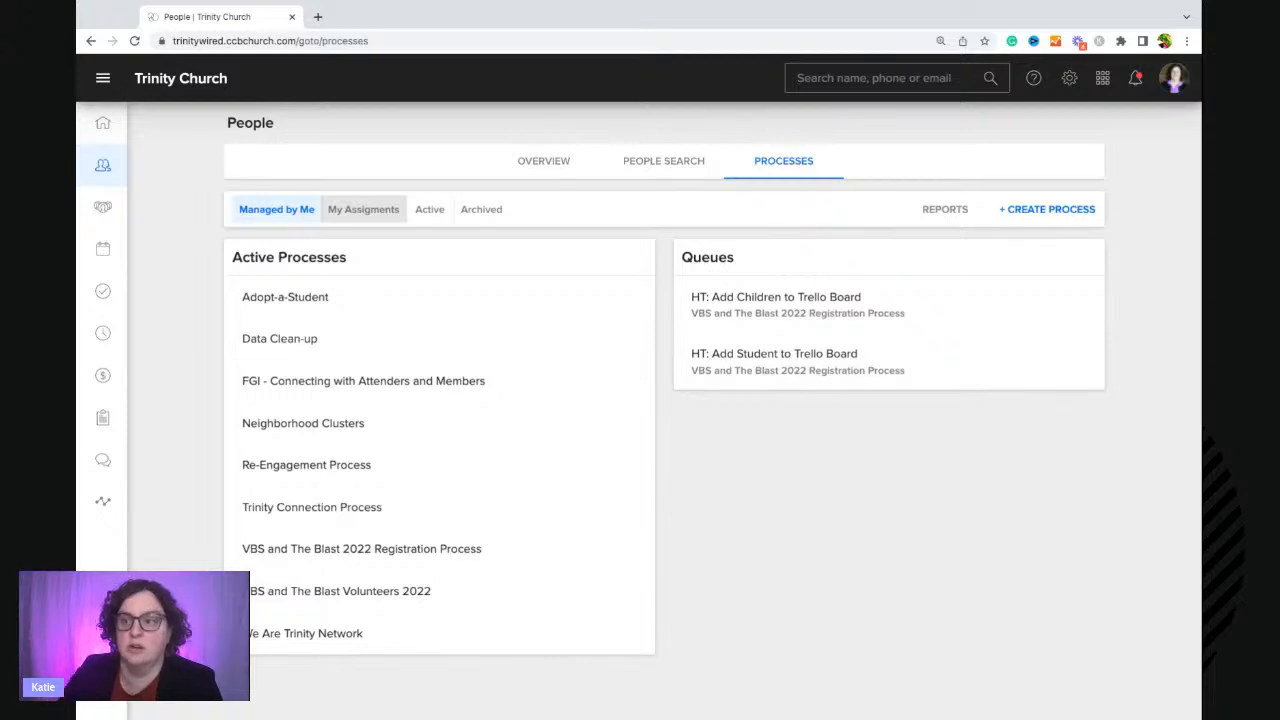
left_click(443, 215)
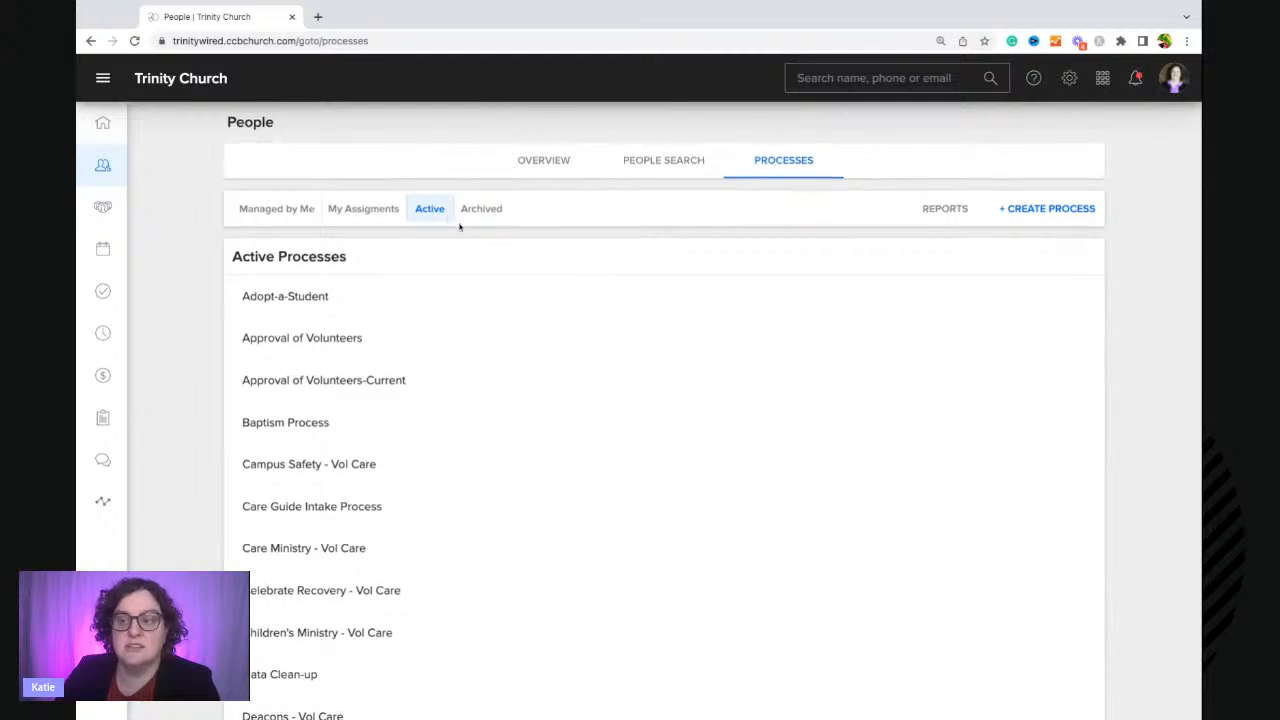
scroll(458, 228, "down", 10)
scroll(458, 228, "up", 10)
left_click(496, 218)
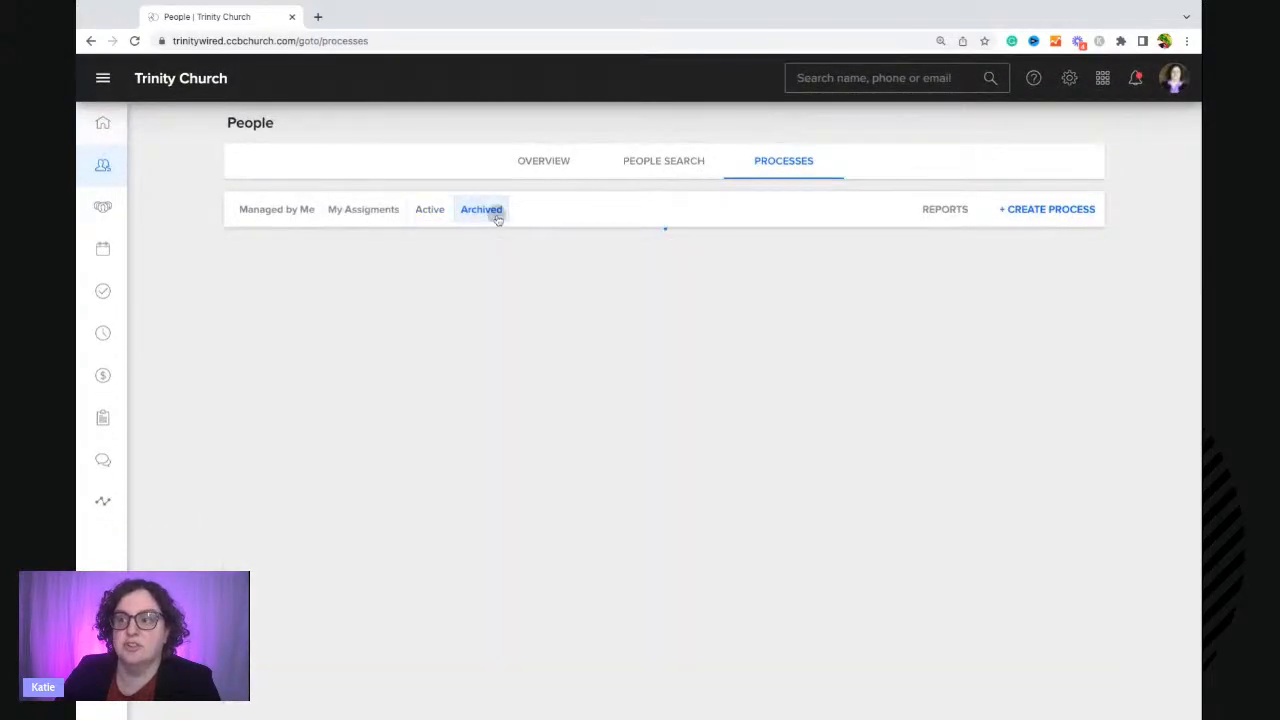
left_click(298, 222)
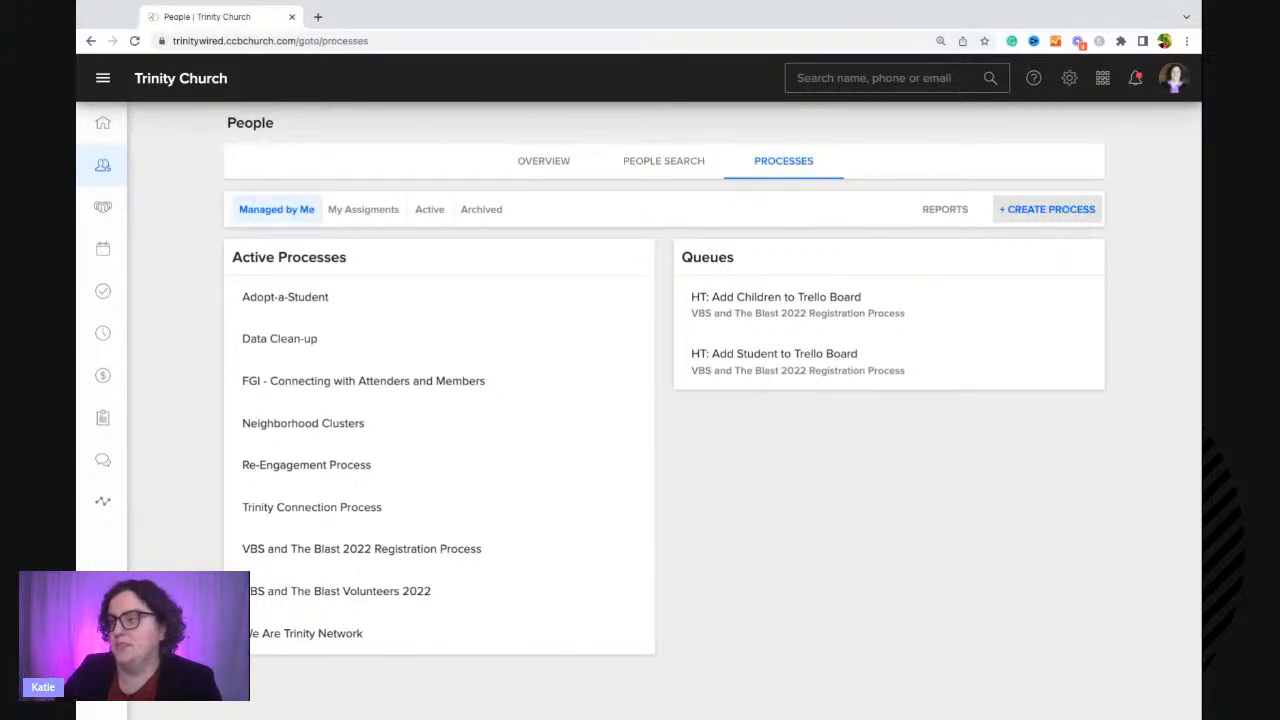
Create a new hidden process named with the presenter's first name followed by "'s Connection Process".
left_click(1047, 209)
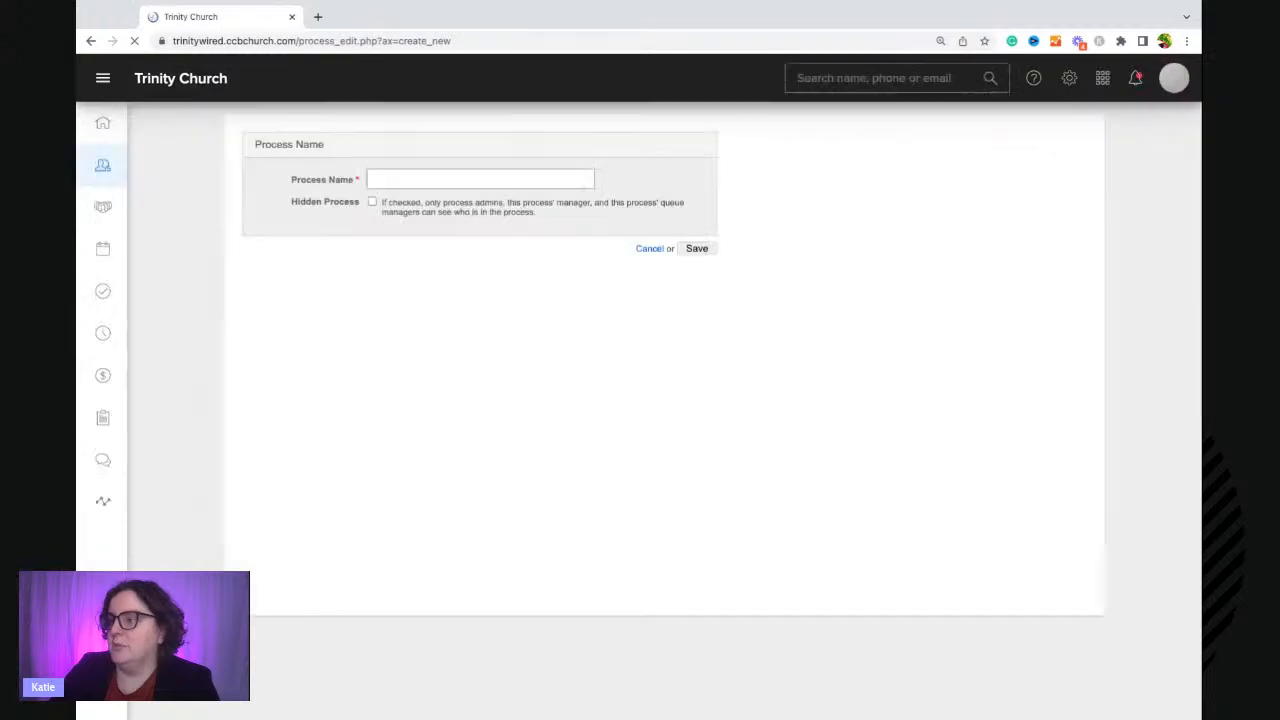
left_click(379, 180)
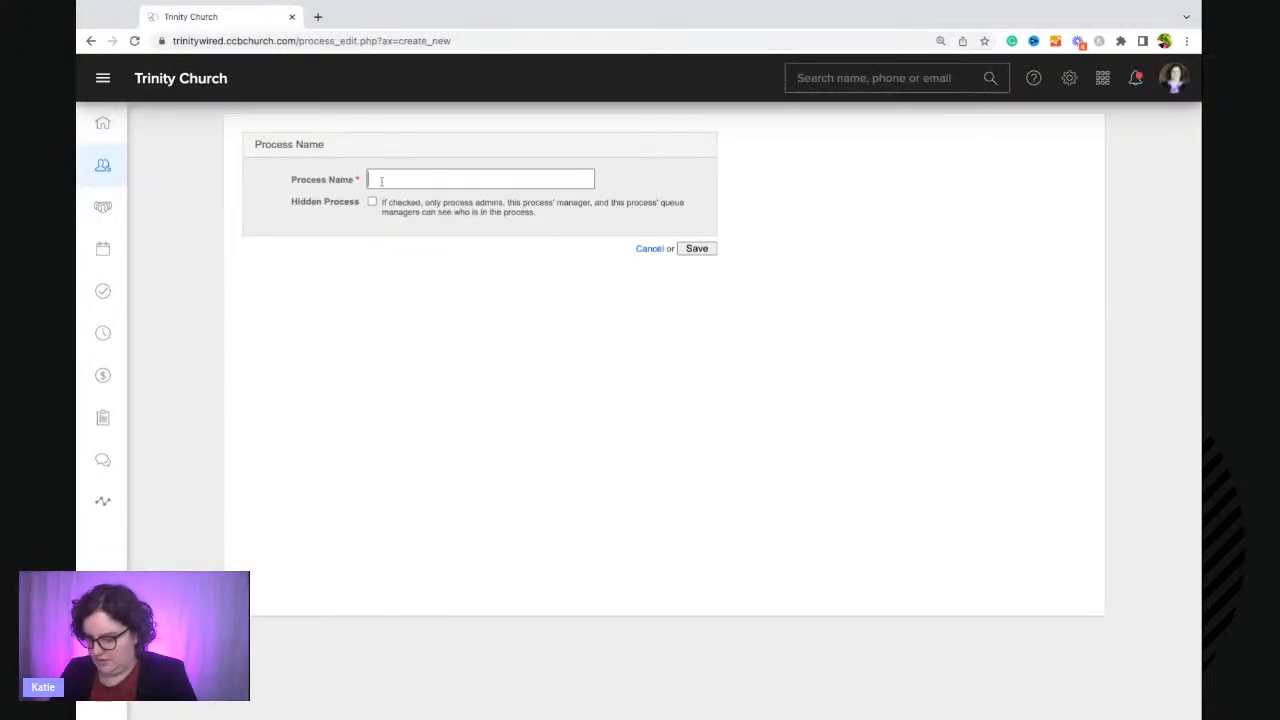
type("Katie's C")
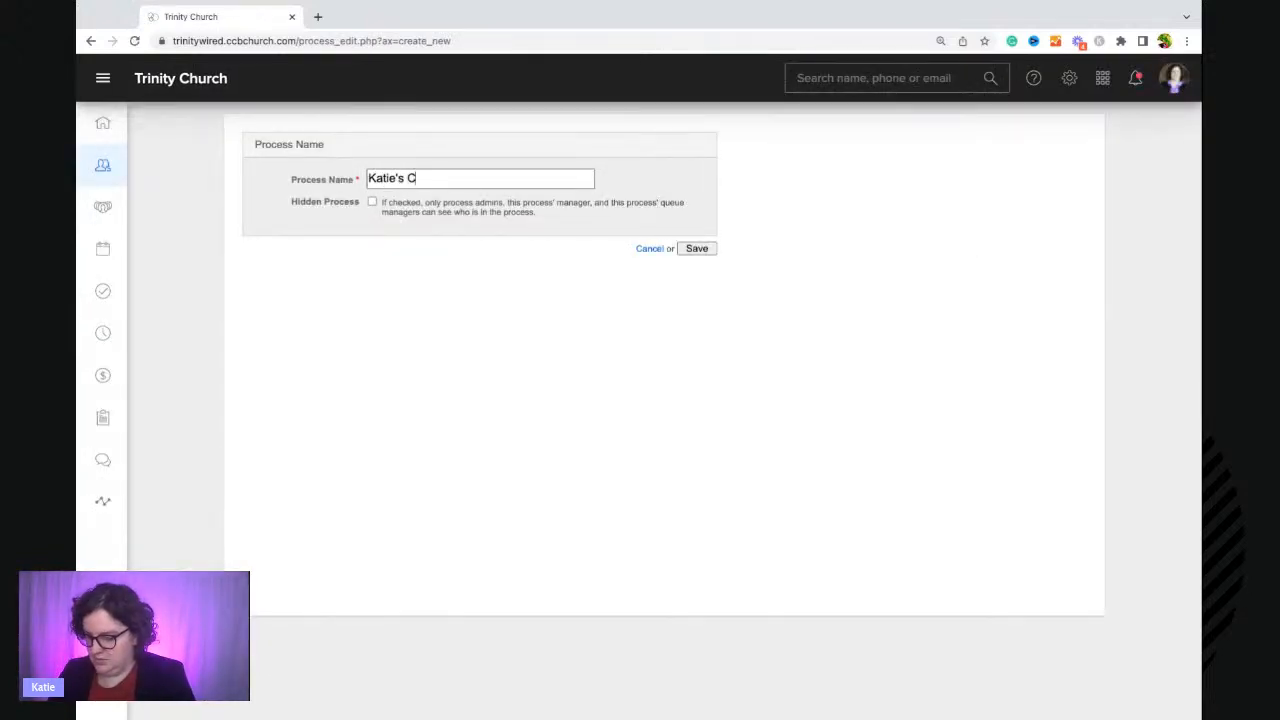
type("onnection Process")
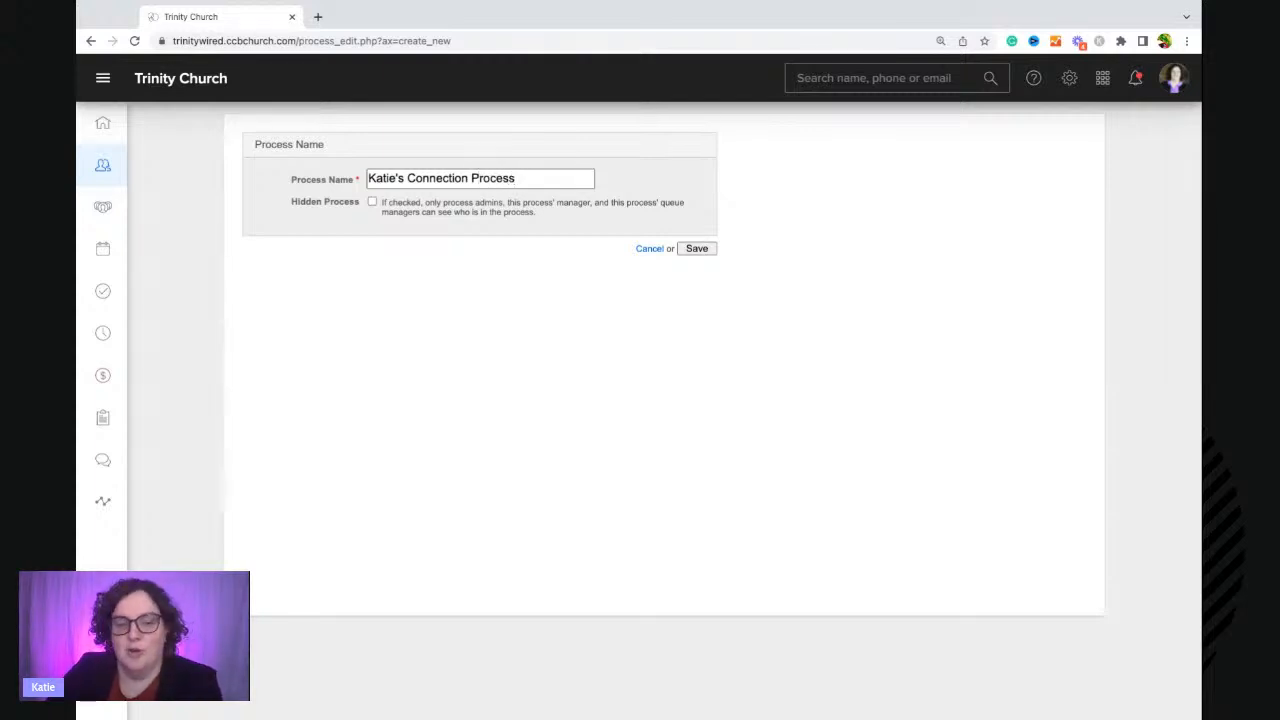
left_click(372, 202)
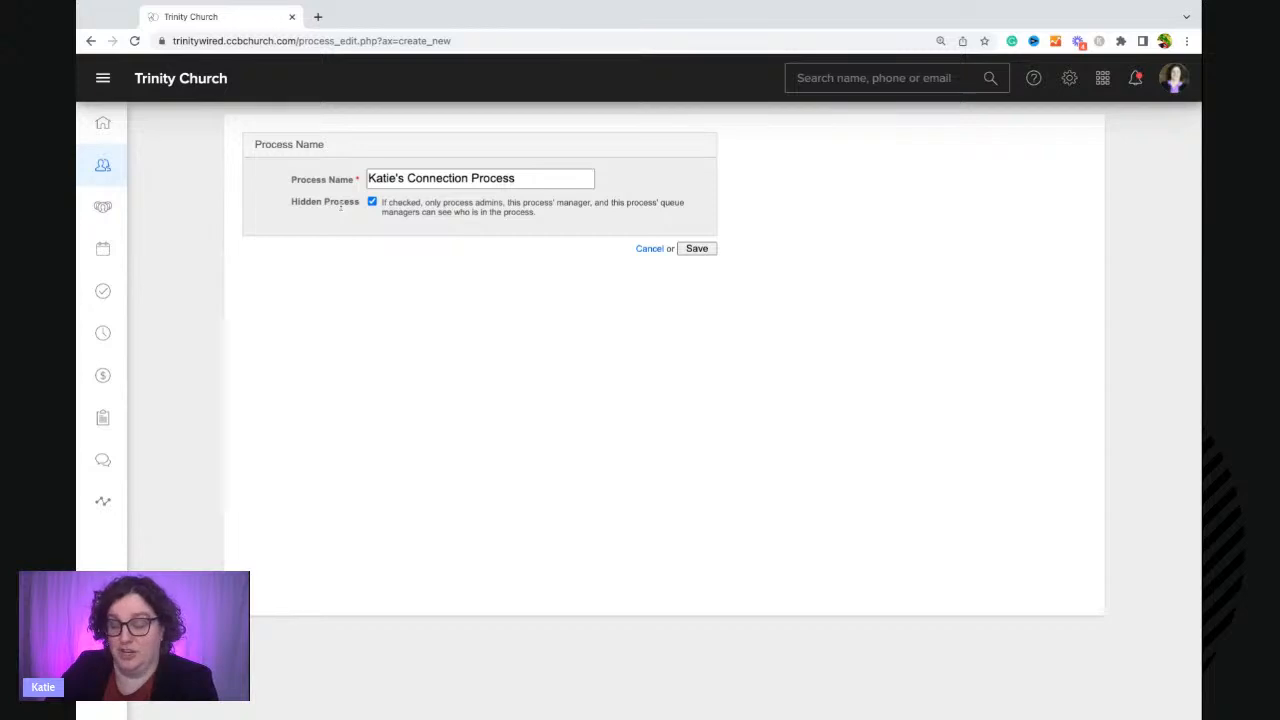
left_click(706, 249)
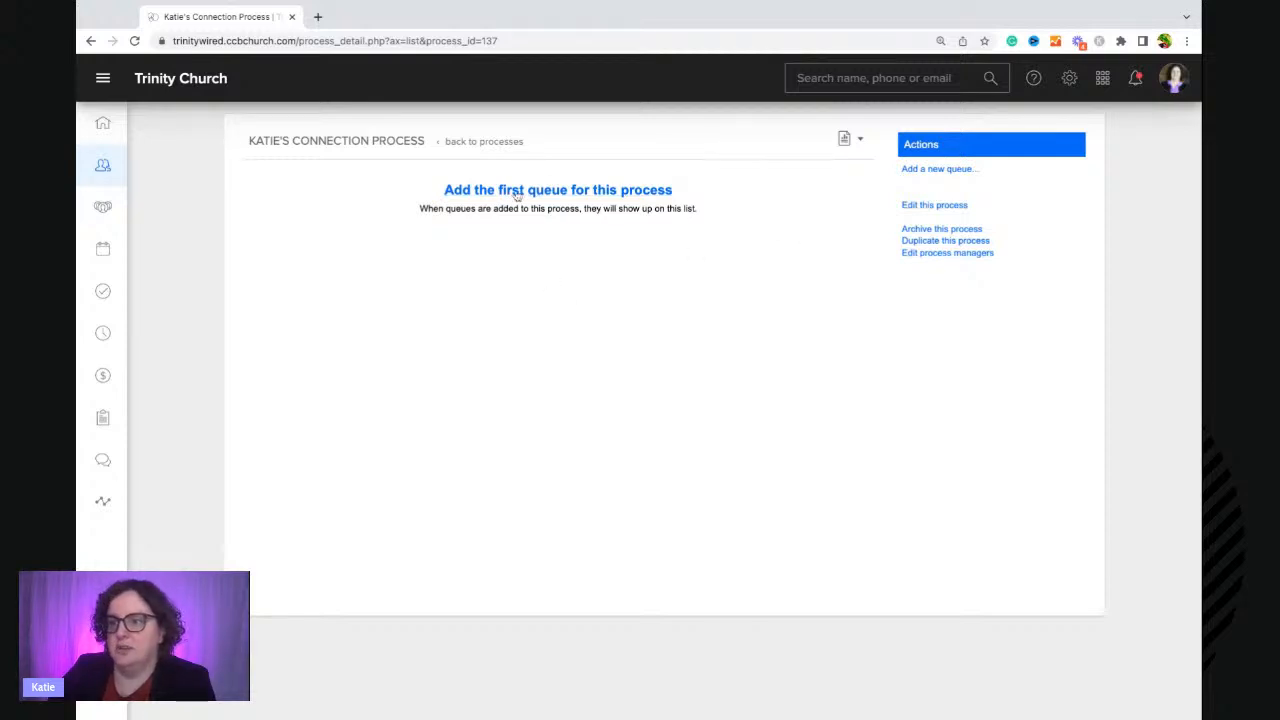
Add the presenter as a manager of the new process, then return to the process page.
left_click(929, 208)
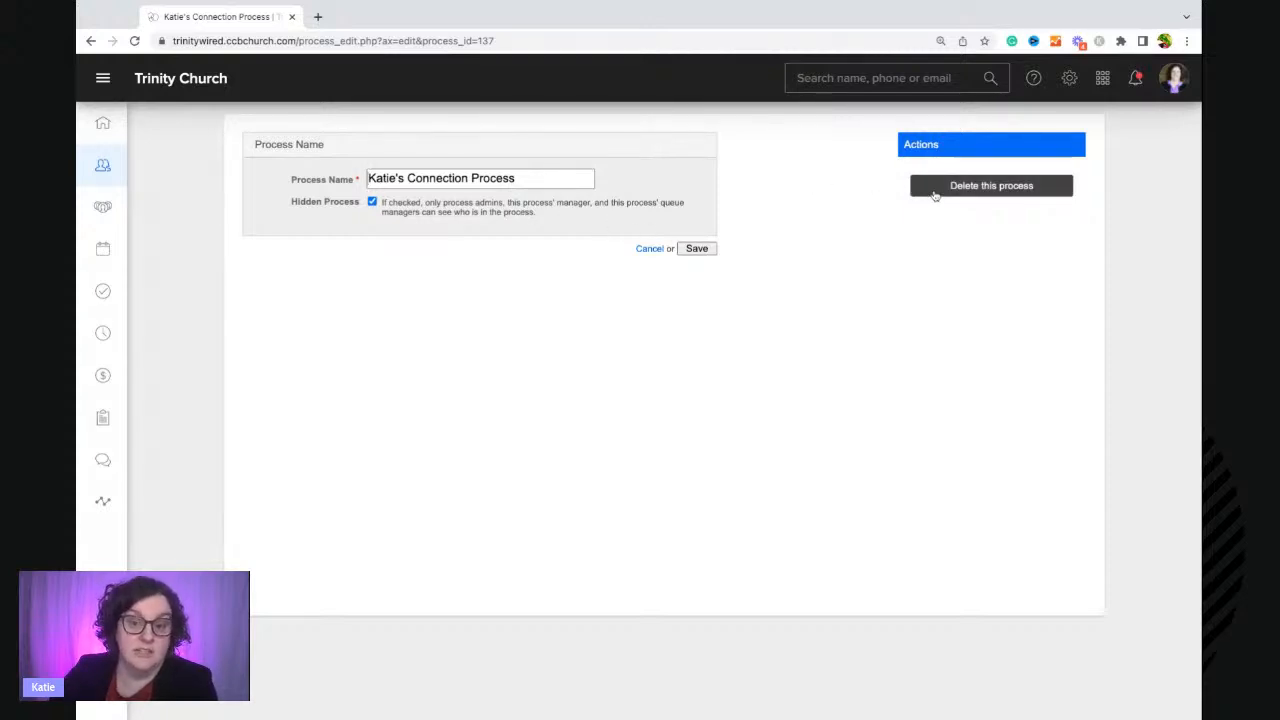
left_click(702, 256)
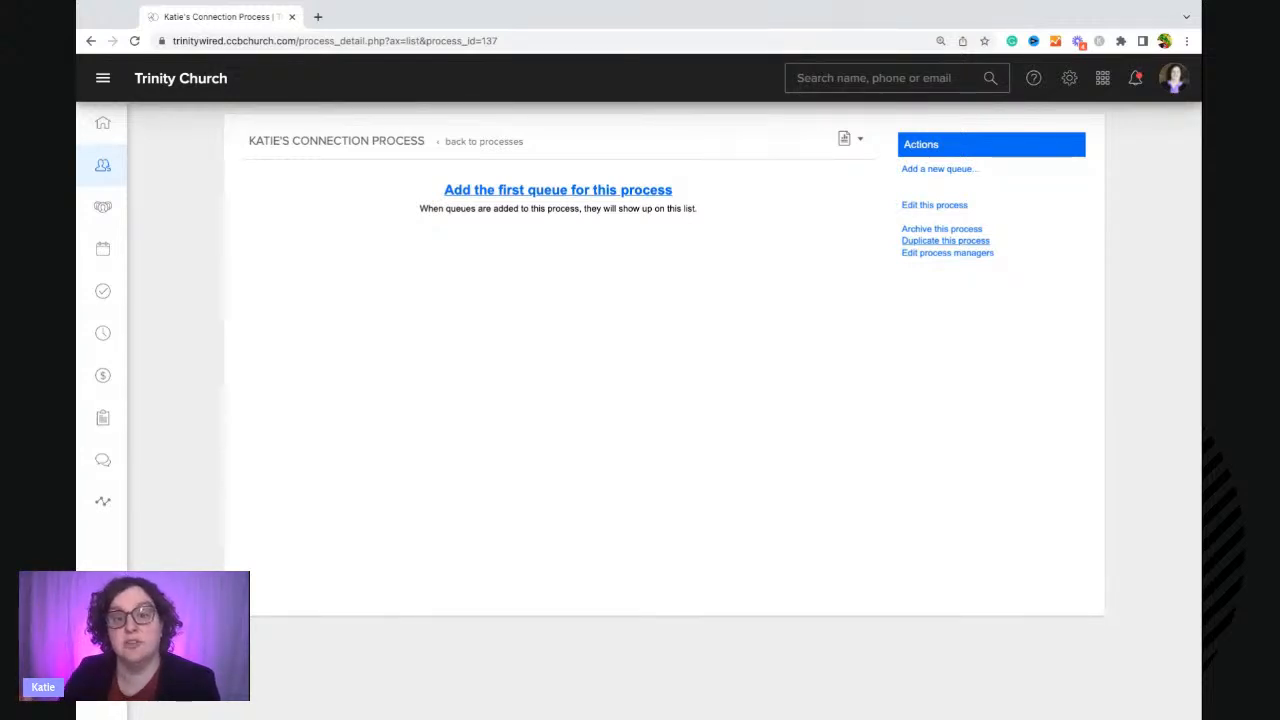
left_click(930, 256)
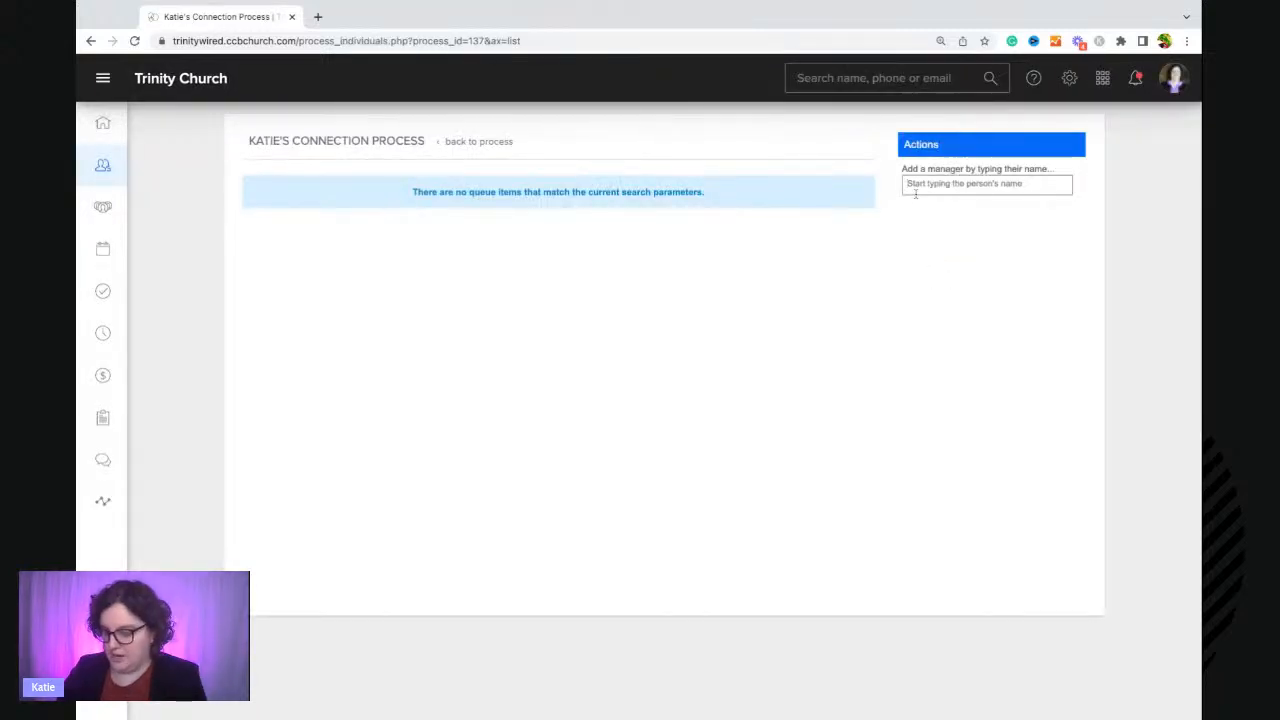
type("katie kre")
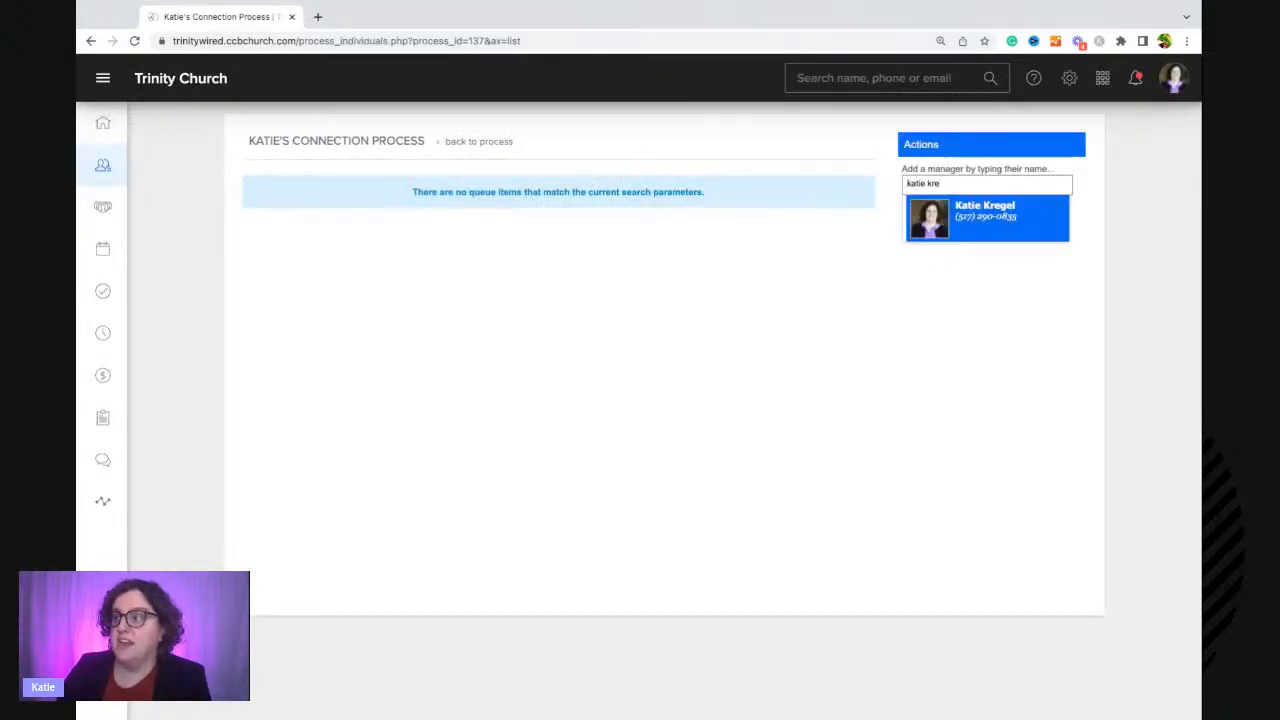
key("Return")
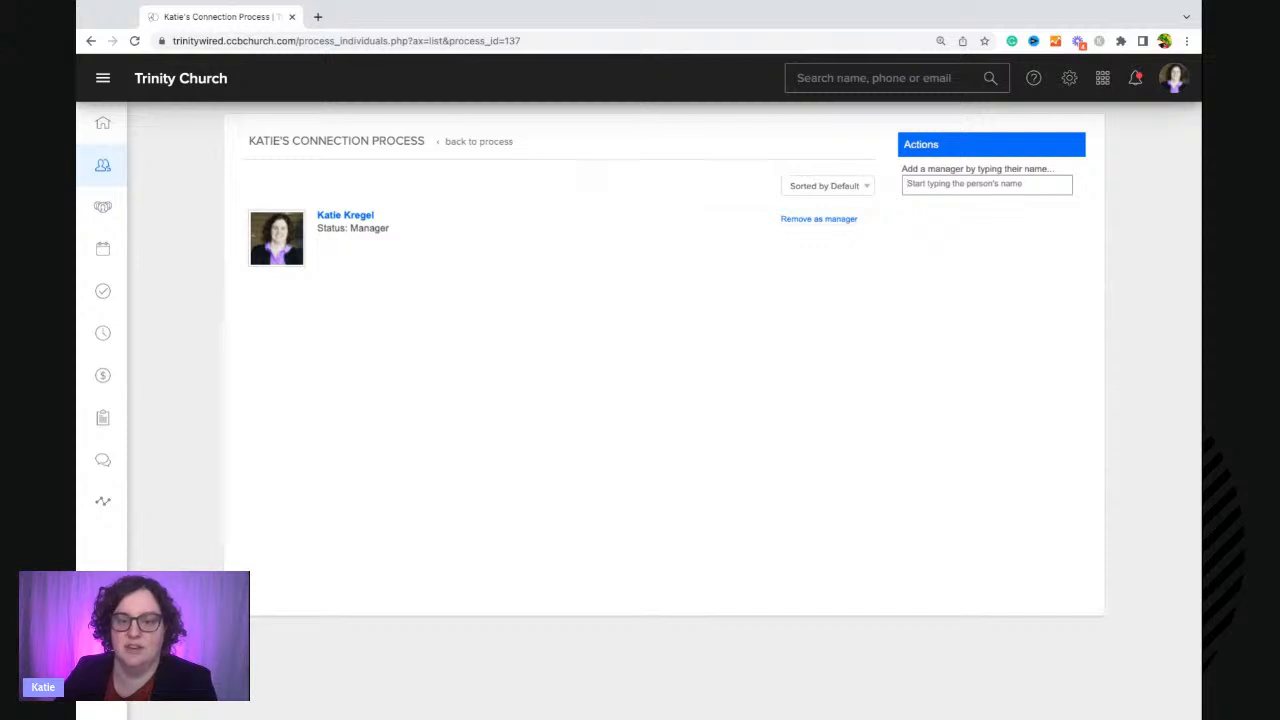
left_click(486, 143)
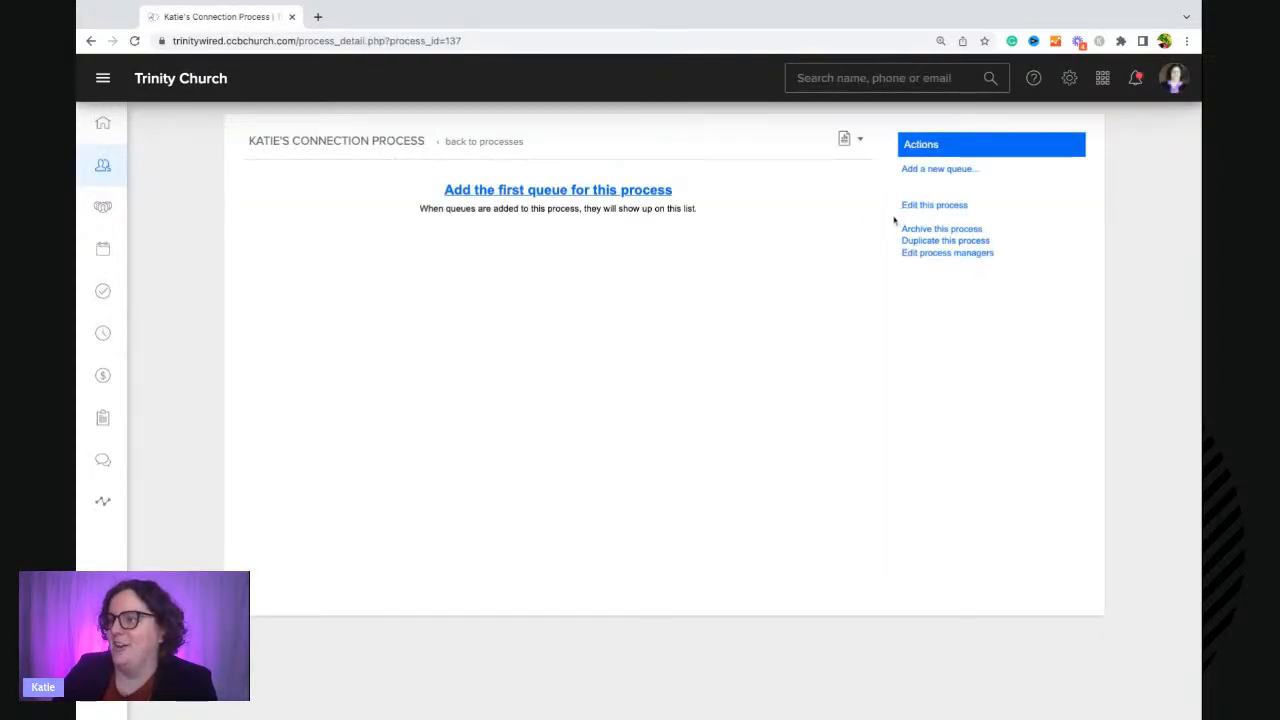
Add two queues to the process named Connection Process and First Visit: Email.
left_click(930, 170)
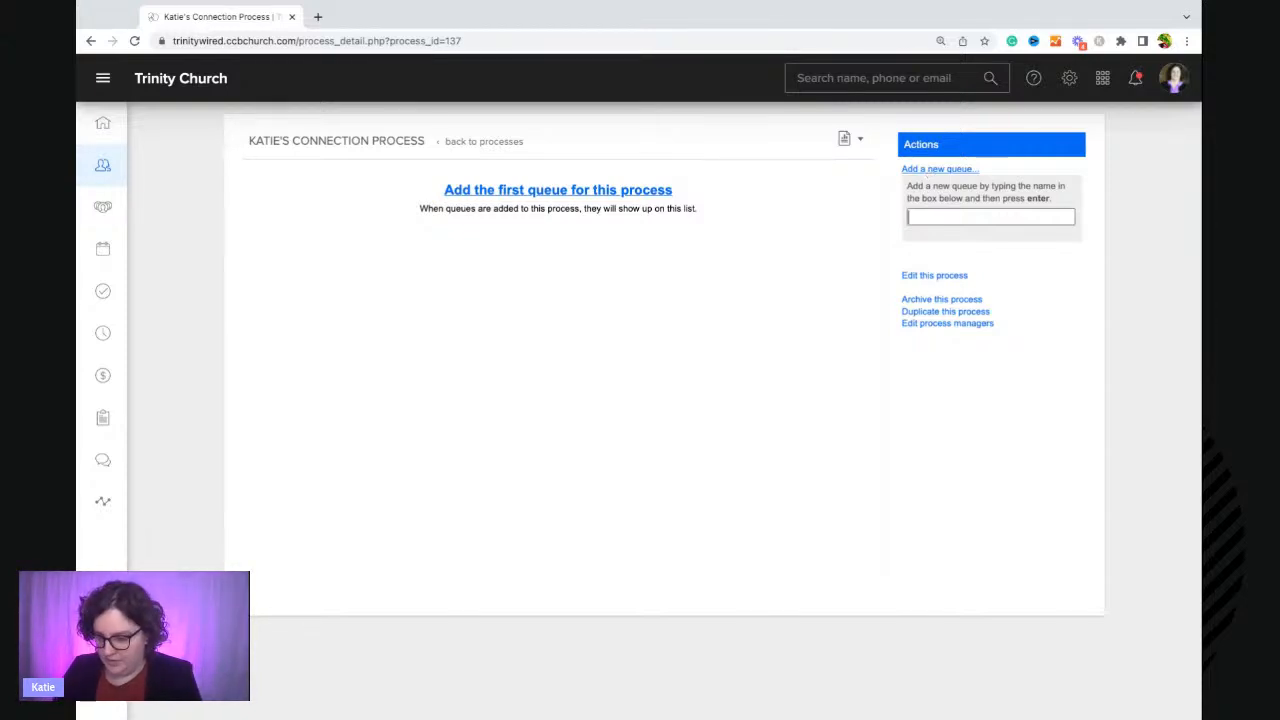
type("Connection ")
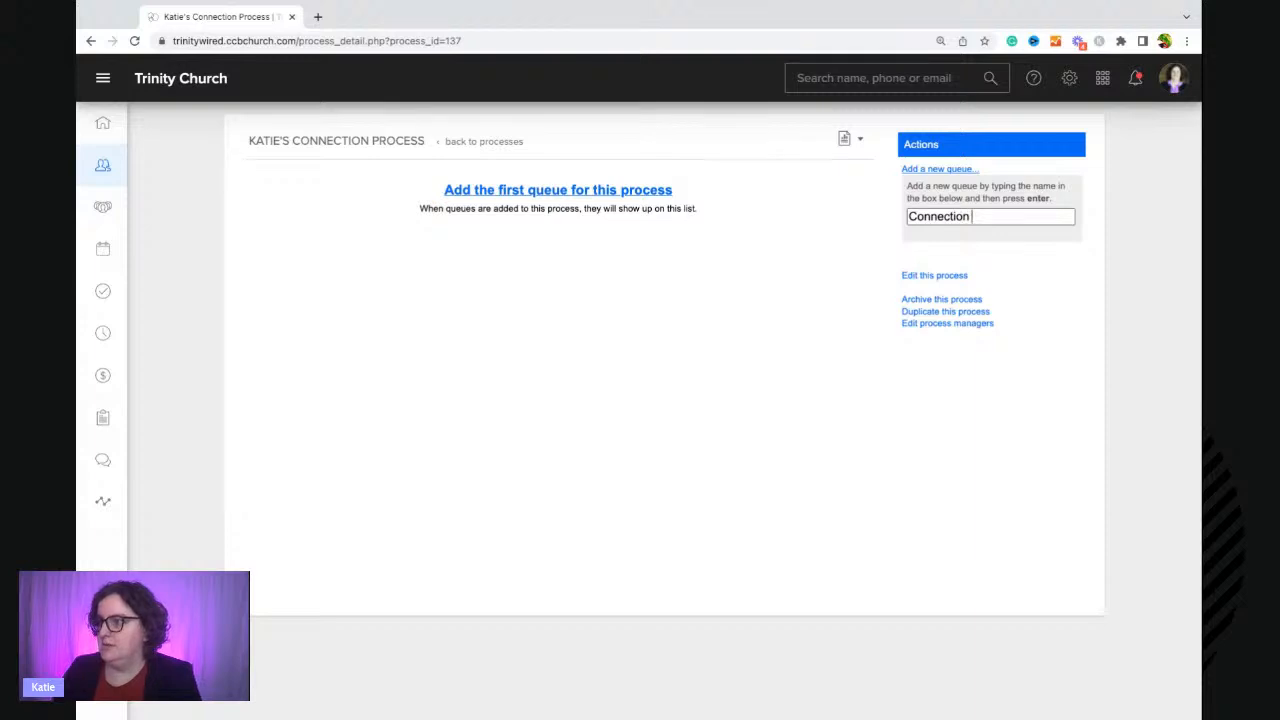
type("Process")
key("Return")
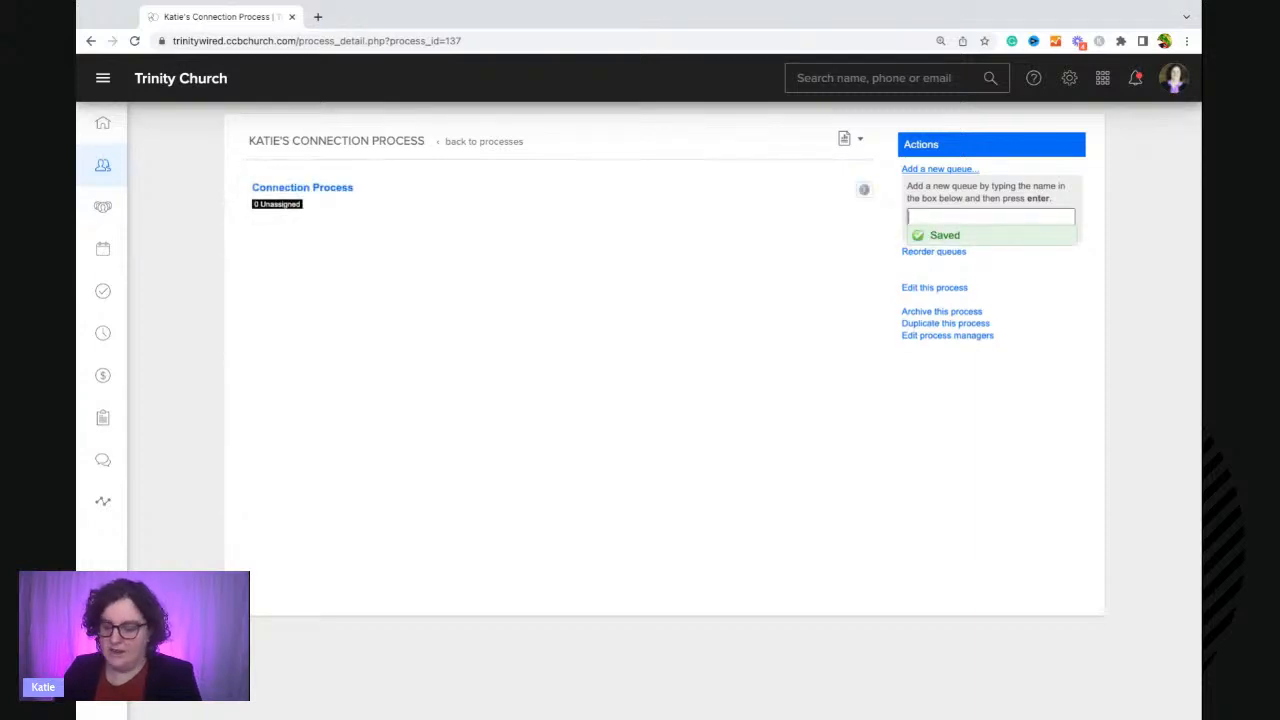
type("First Visi")
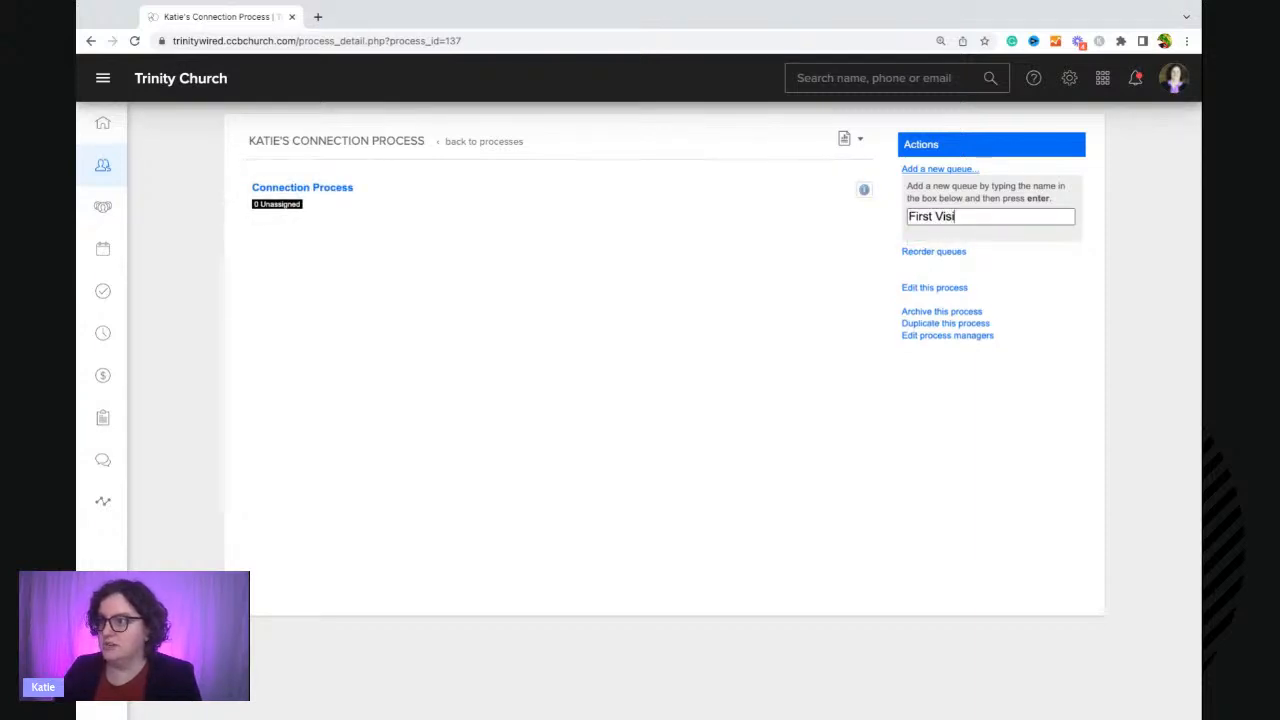
type("t: Email")
key("Return")
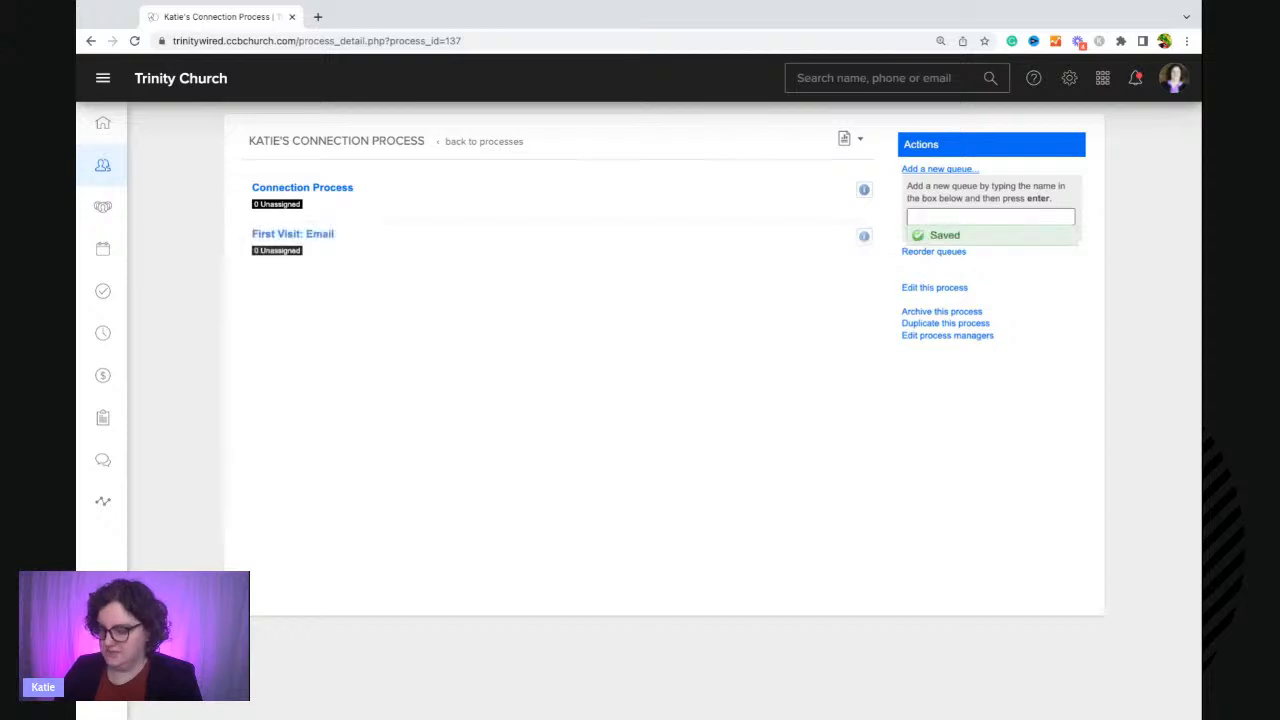
Add queues named Phone Call, Week 2: Text and 30 Day Follow-up.
type("Phone Call")
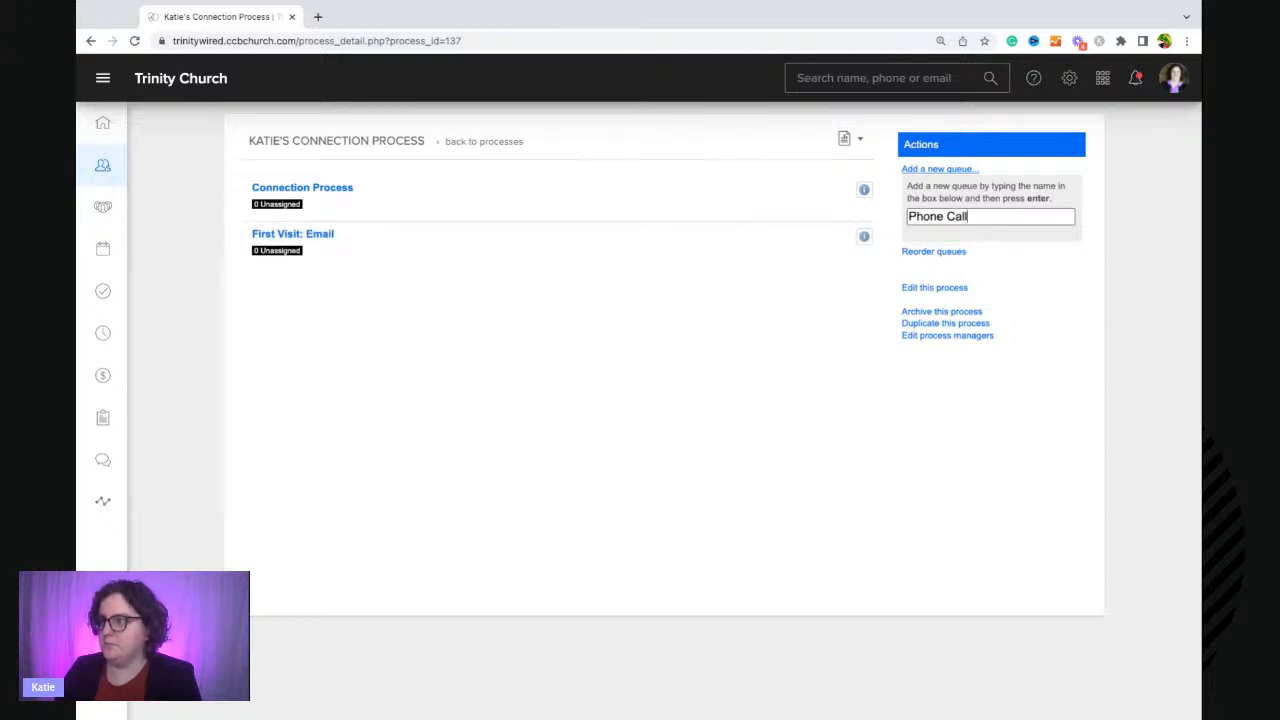
key("Return")
type("Week ")
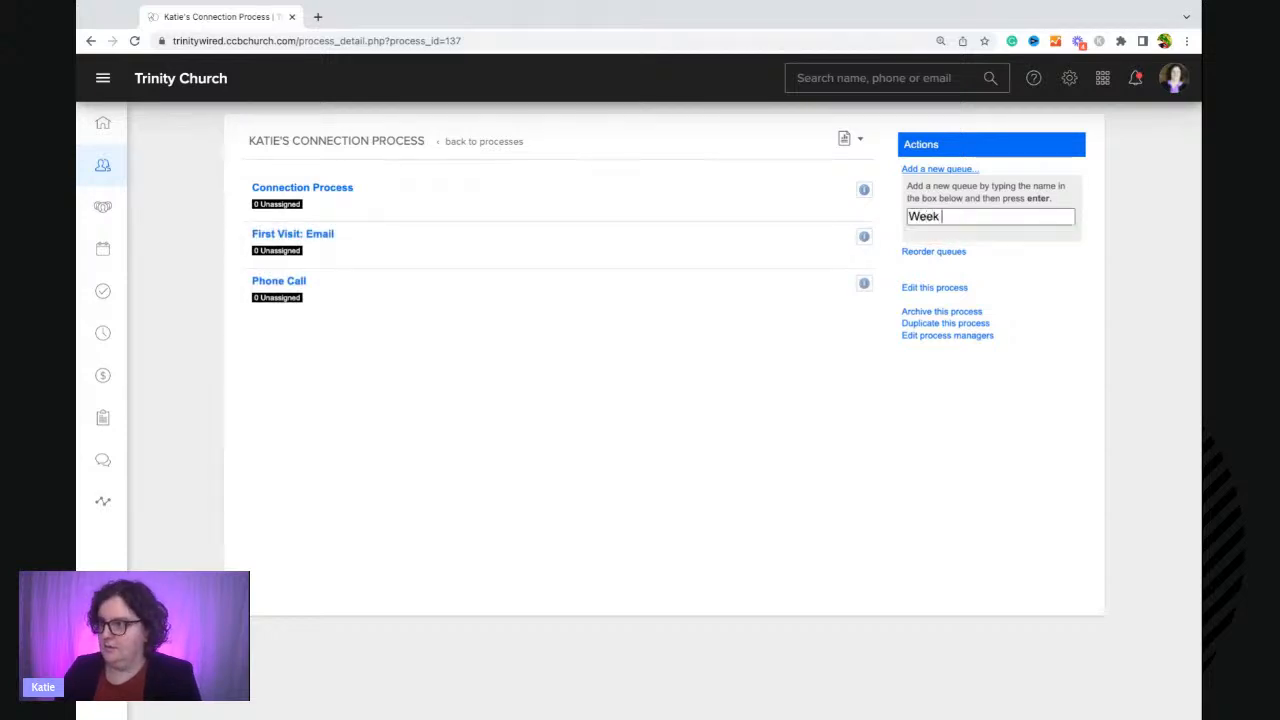
type("2: Text")
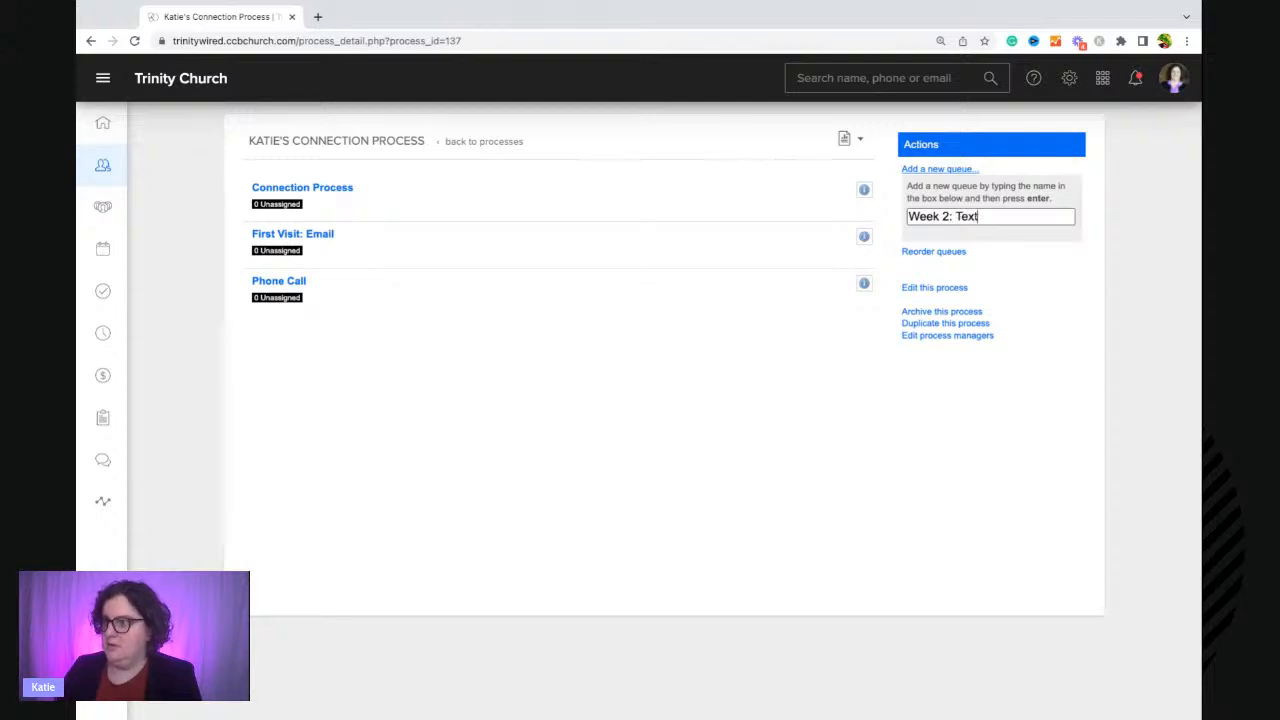
key("Return")
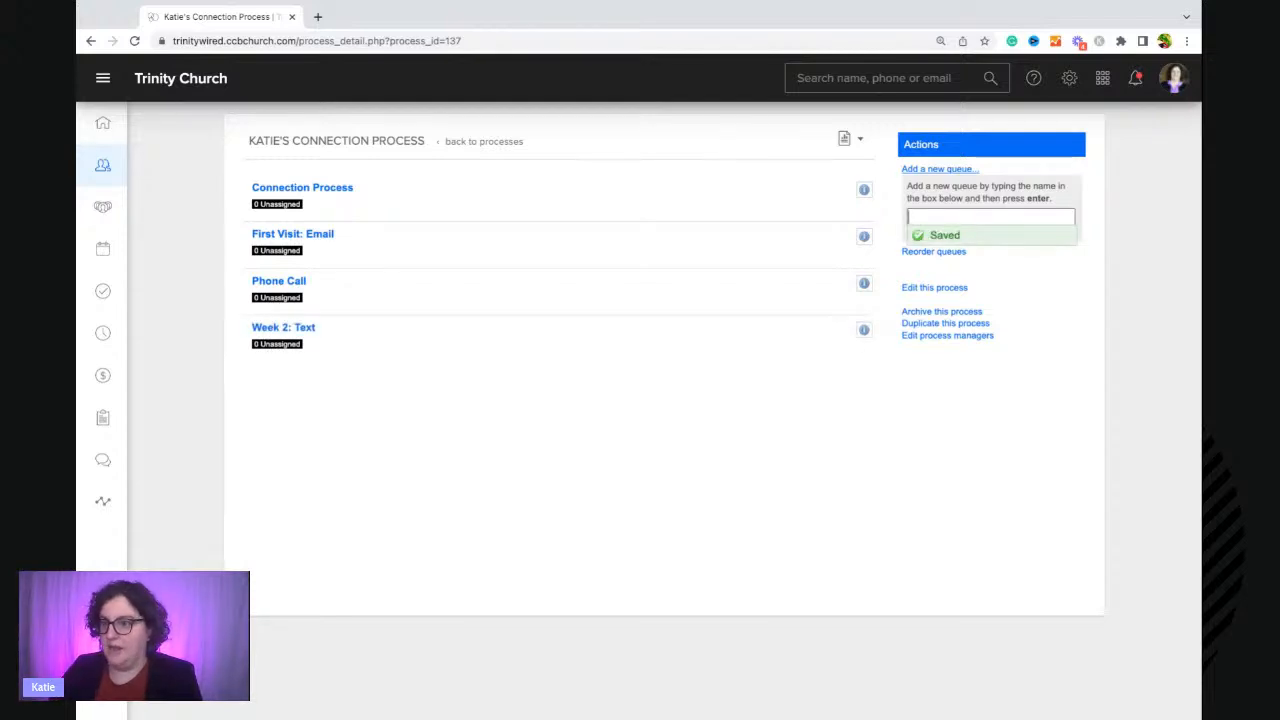
type("3")
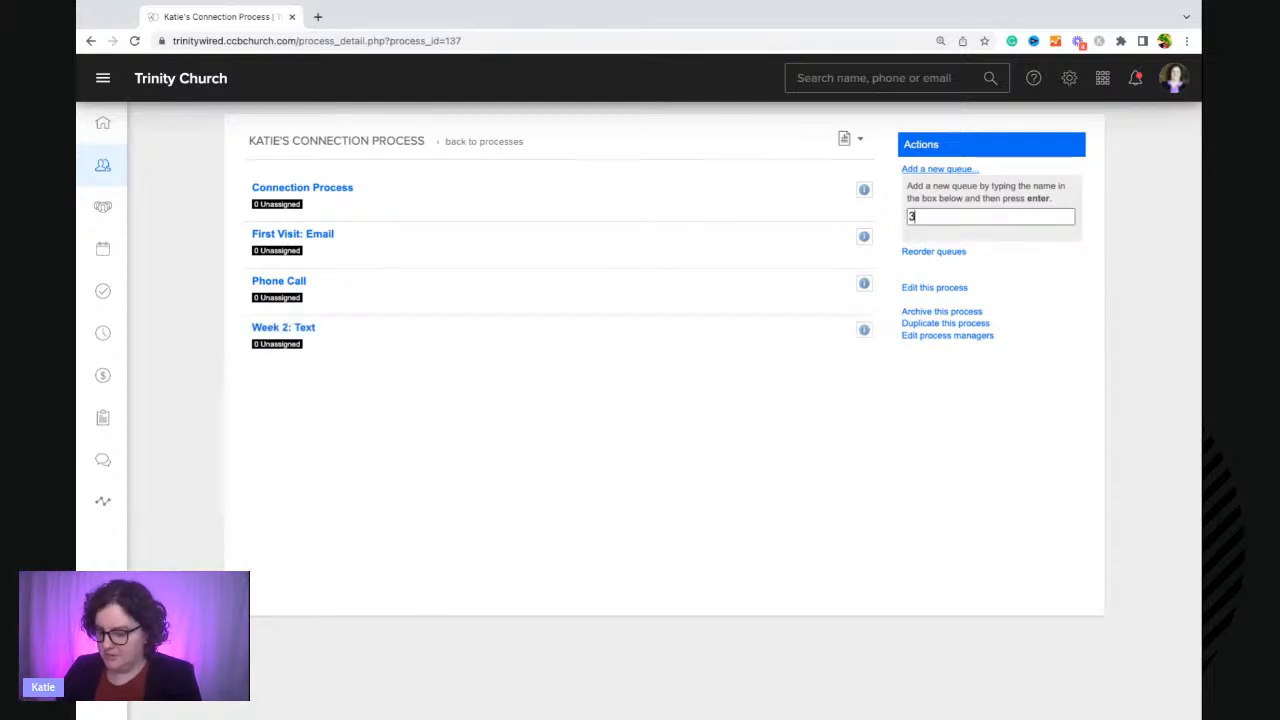
type("0 Day Fo")
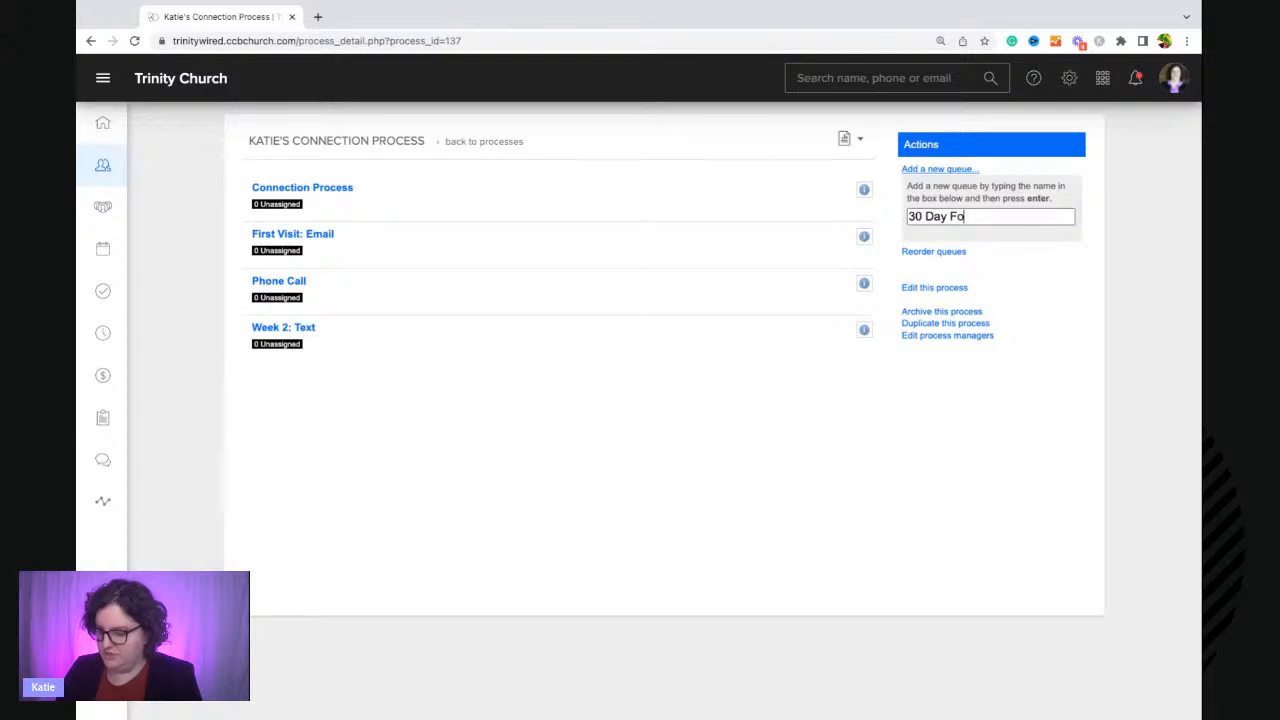
type("llow-up")
key("Return")
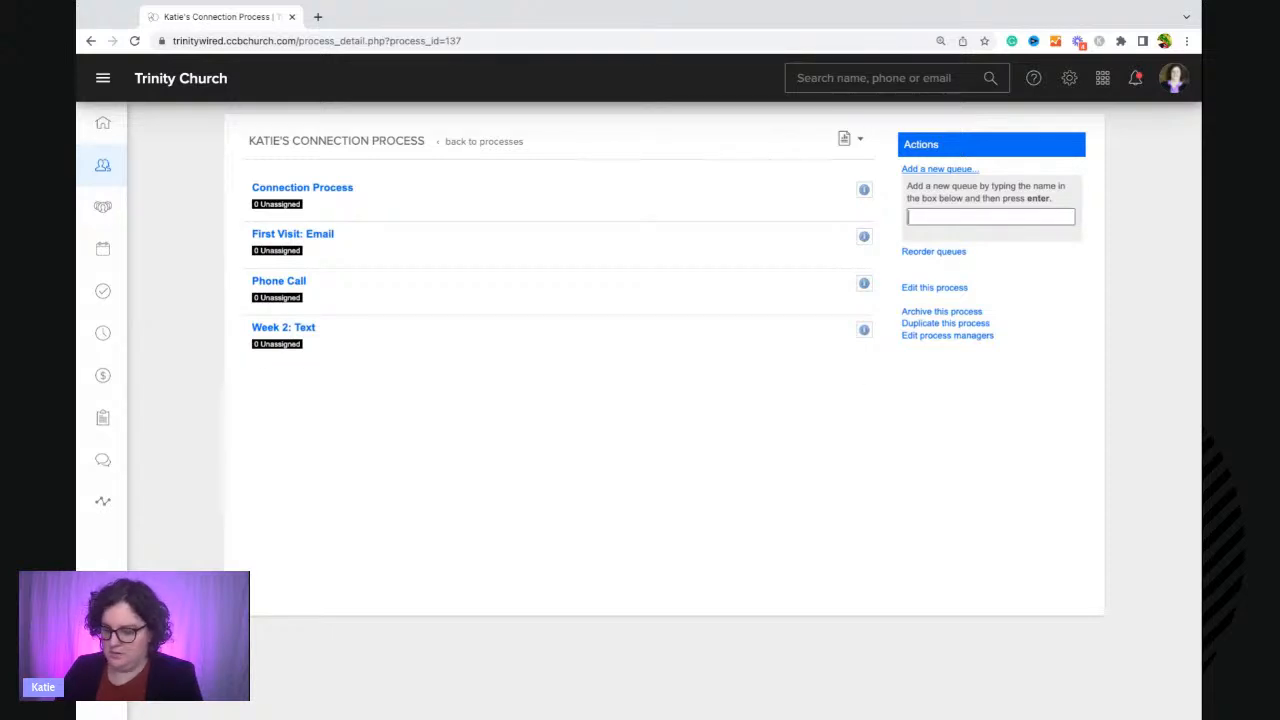
Add a queue named 3rd week Meet-up.
type("3rd week")
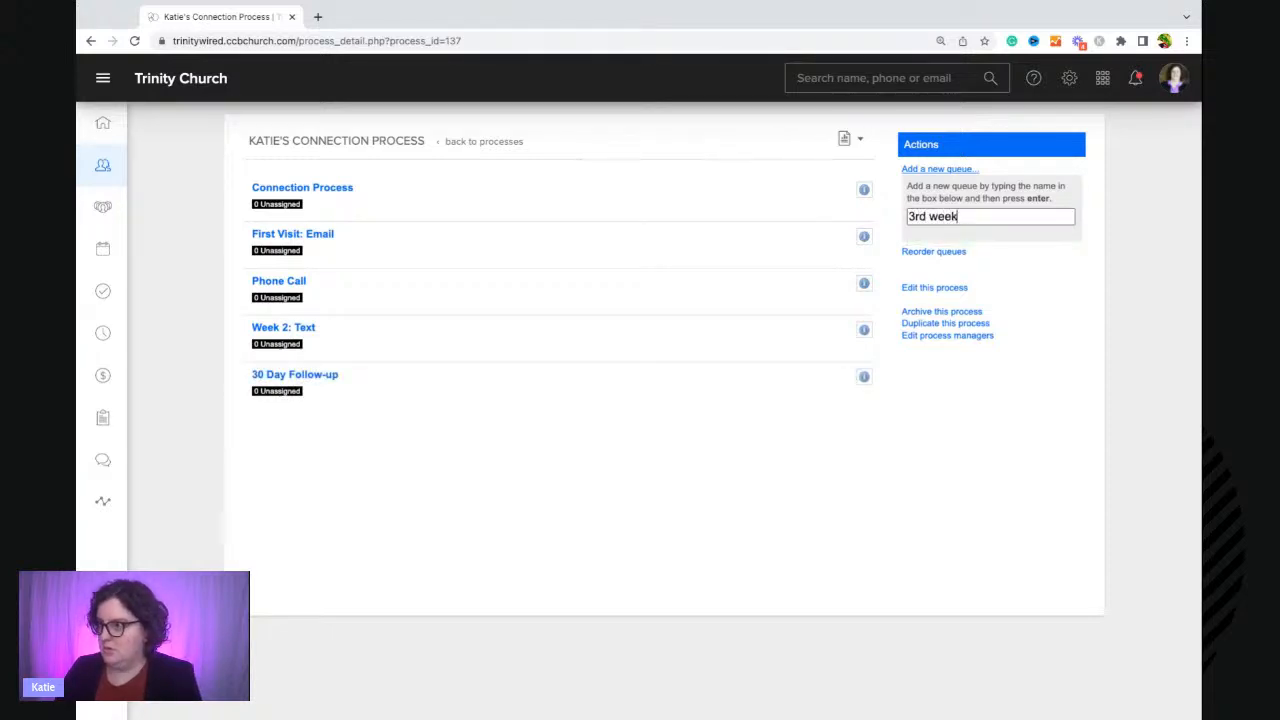
type(" Meet-")
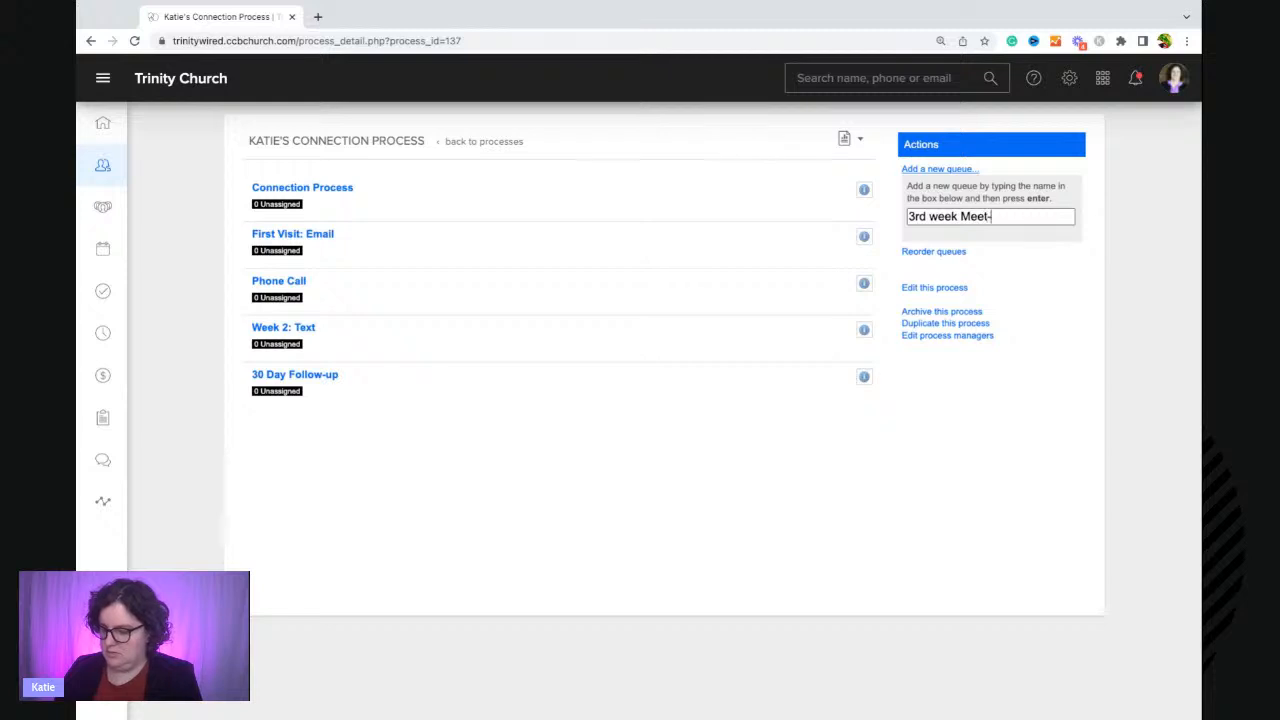
type("up")
key("Return")
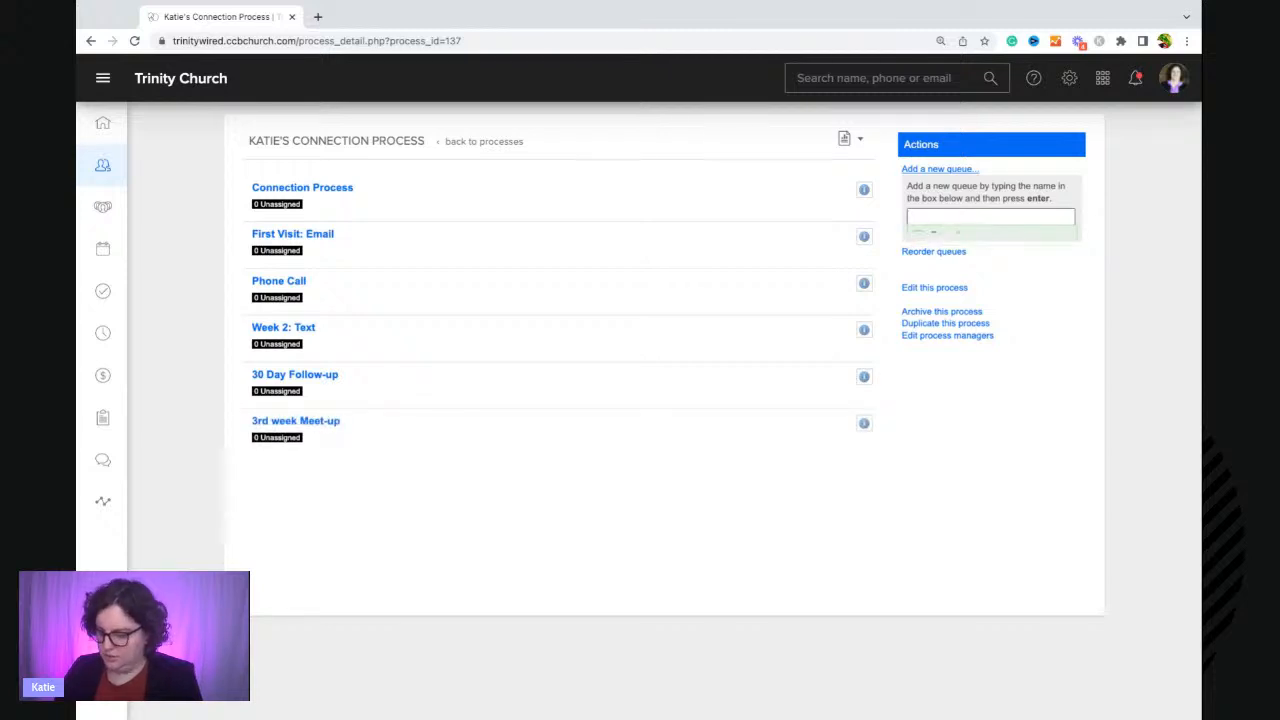
Add queues named Welcome Care and Students to the process.
type("Welcome Care")
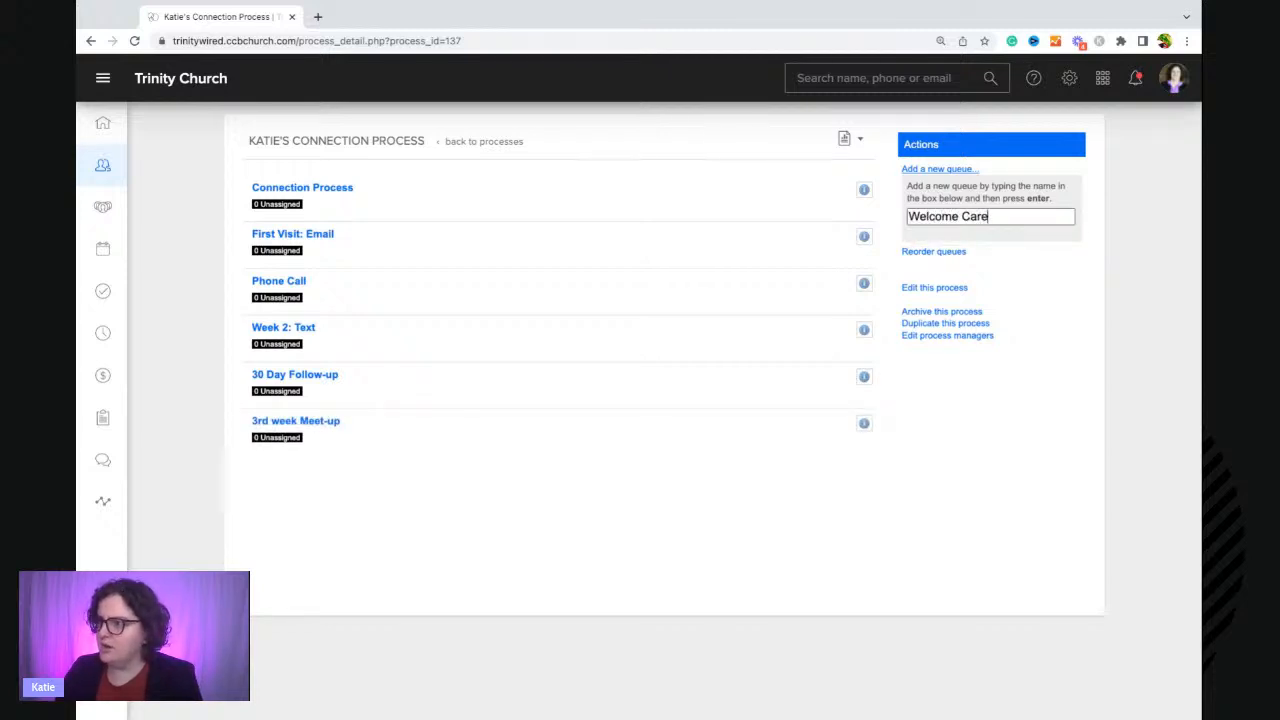
key("Return")
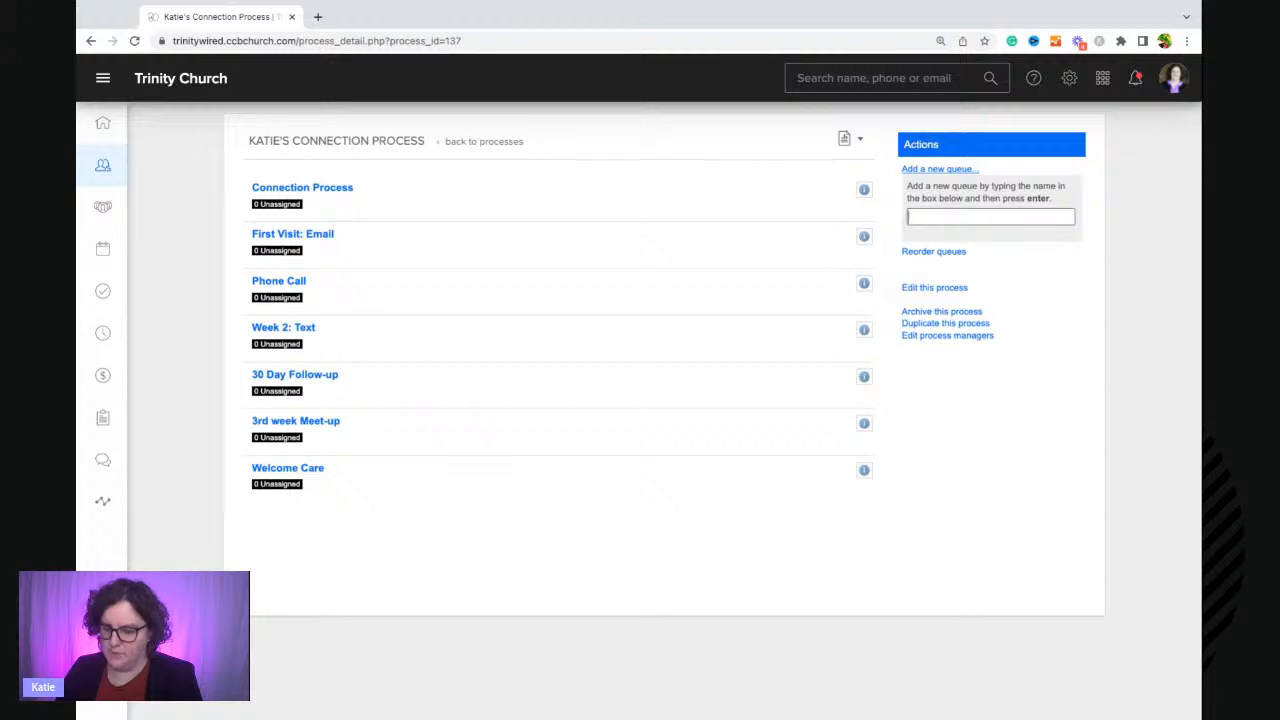
type("Students")
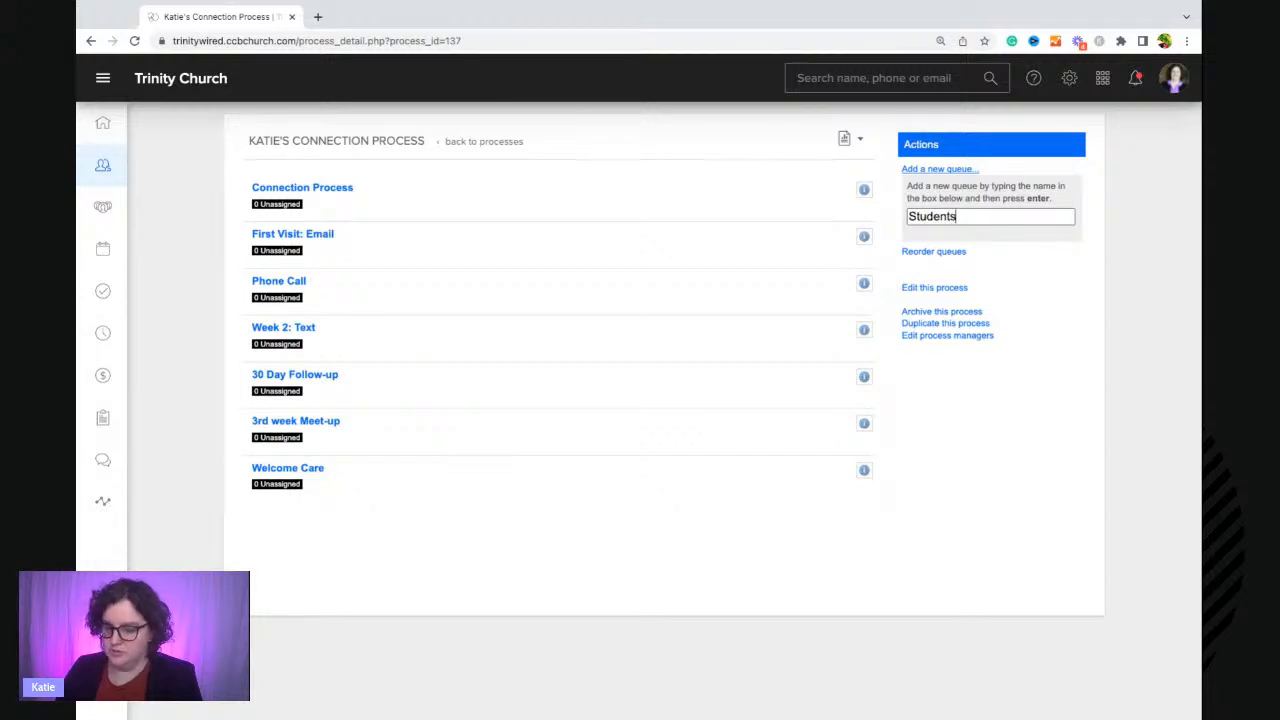
key("Return")
Add queues named Grow Faith and Serving to the process.
type("Grow ")
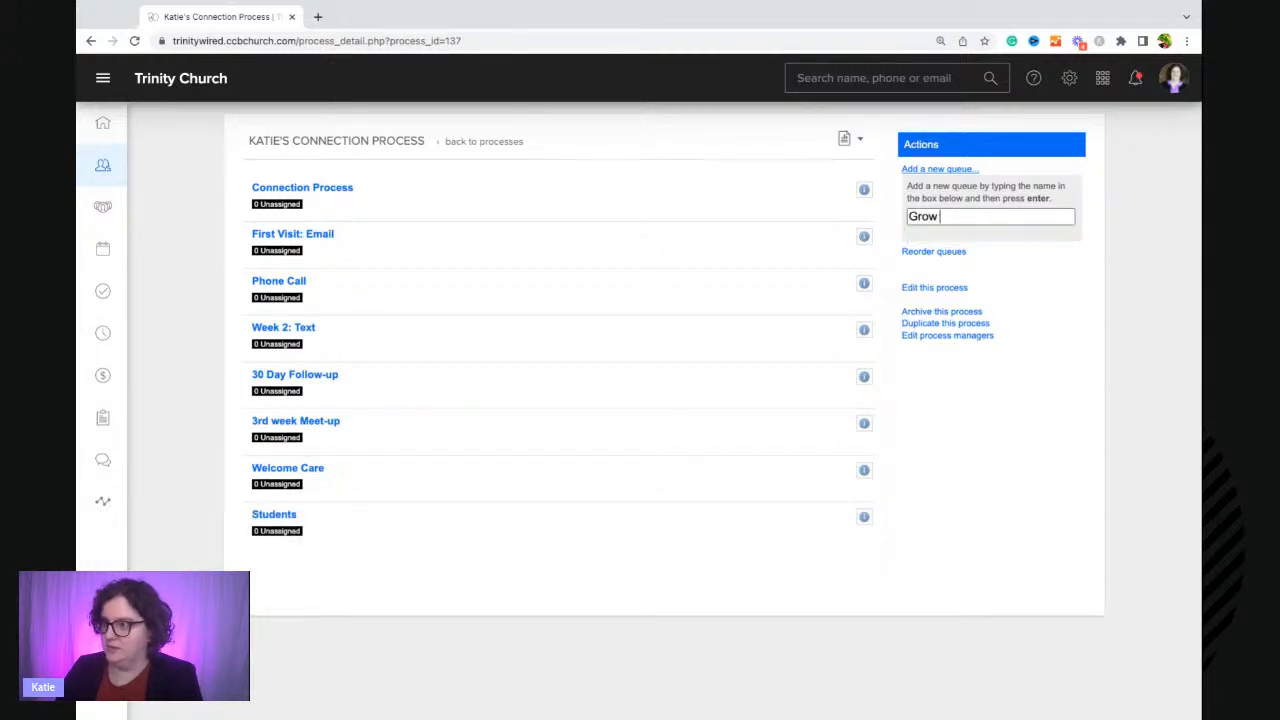
type("Faith")
key("Return")
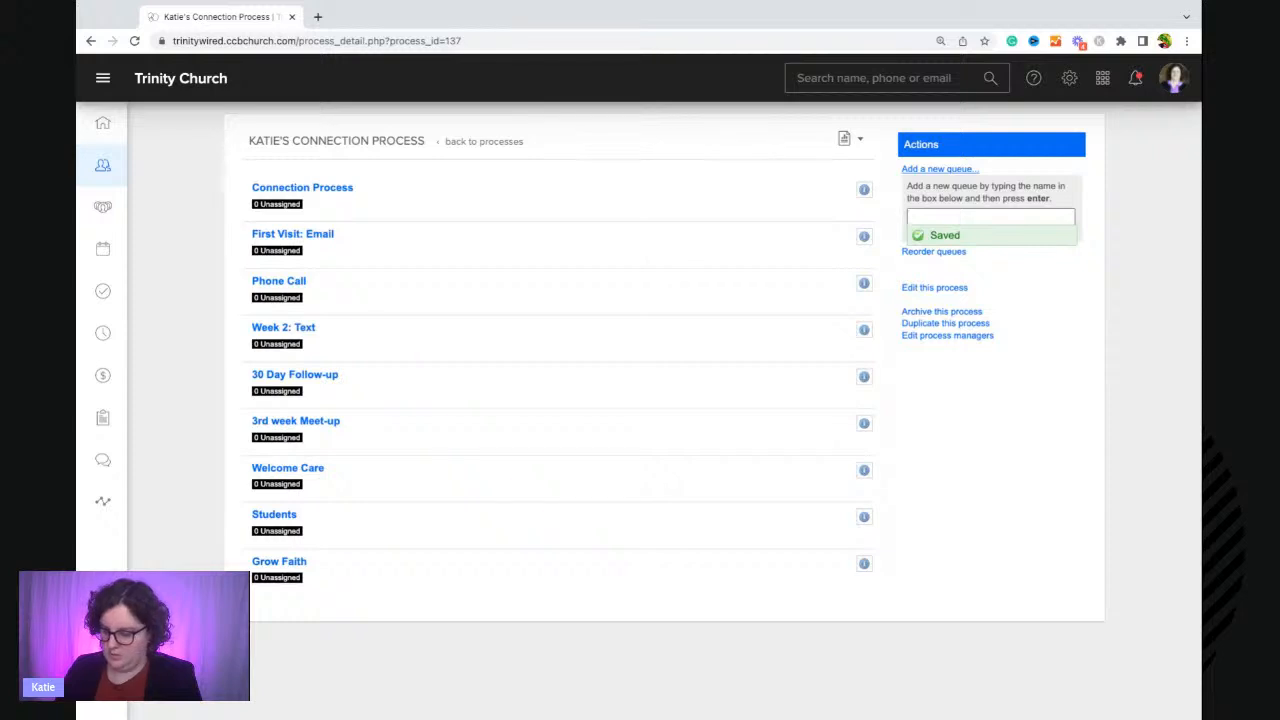
type("Serving")
key("Return")
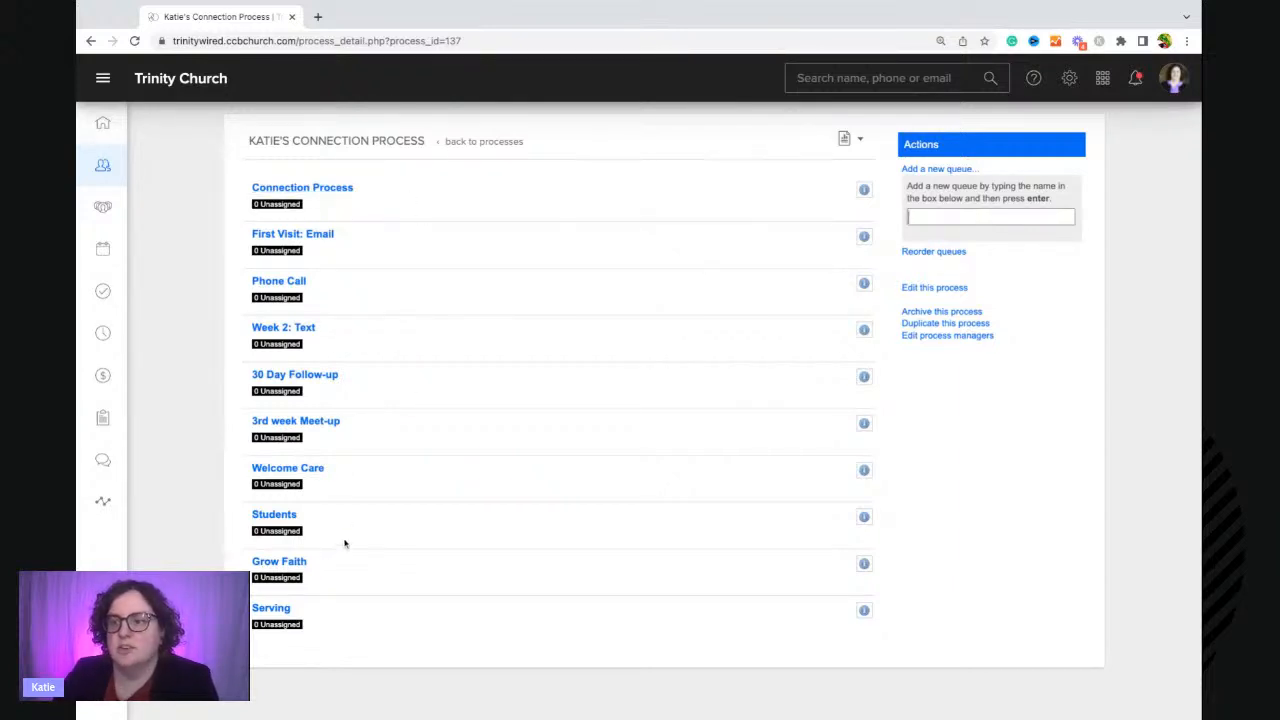
Reorder the queues, indenting First Visit: Email through 3rd week Meet-up under Connection Process, with Phone Call nested one level deeper.
left_click(937, 252)
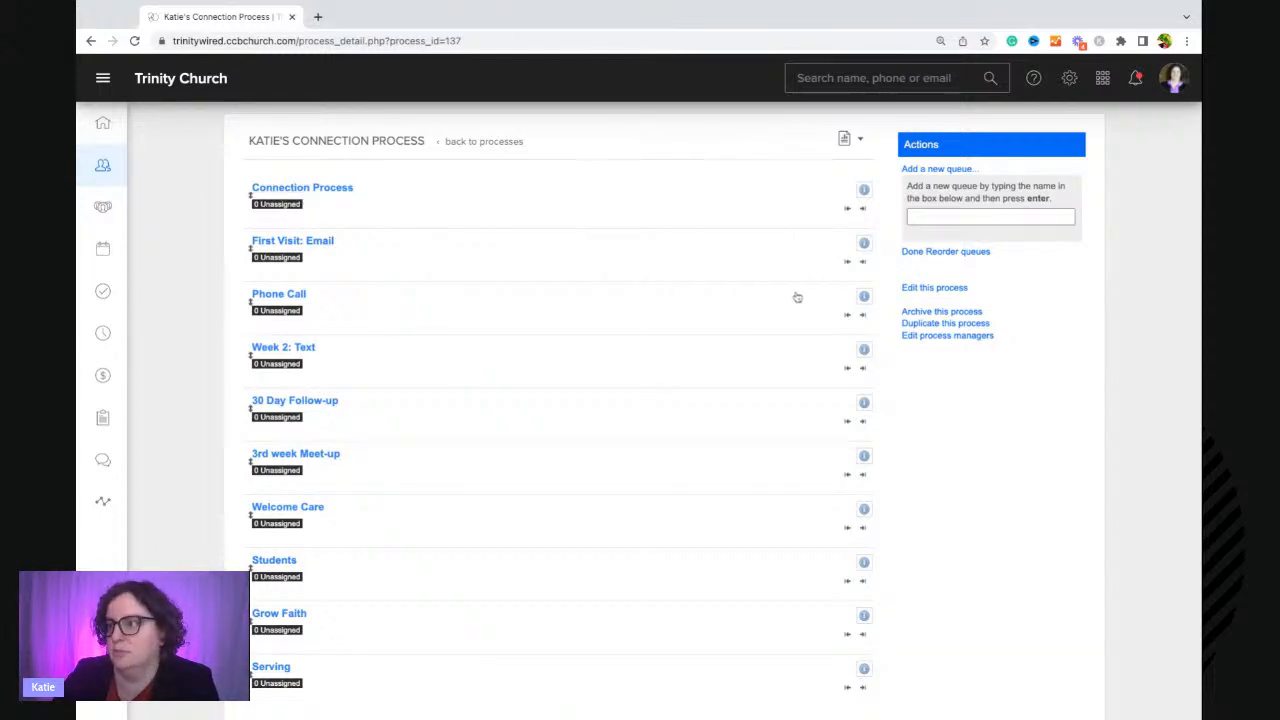
left_click(863, 262)
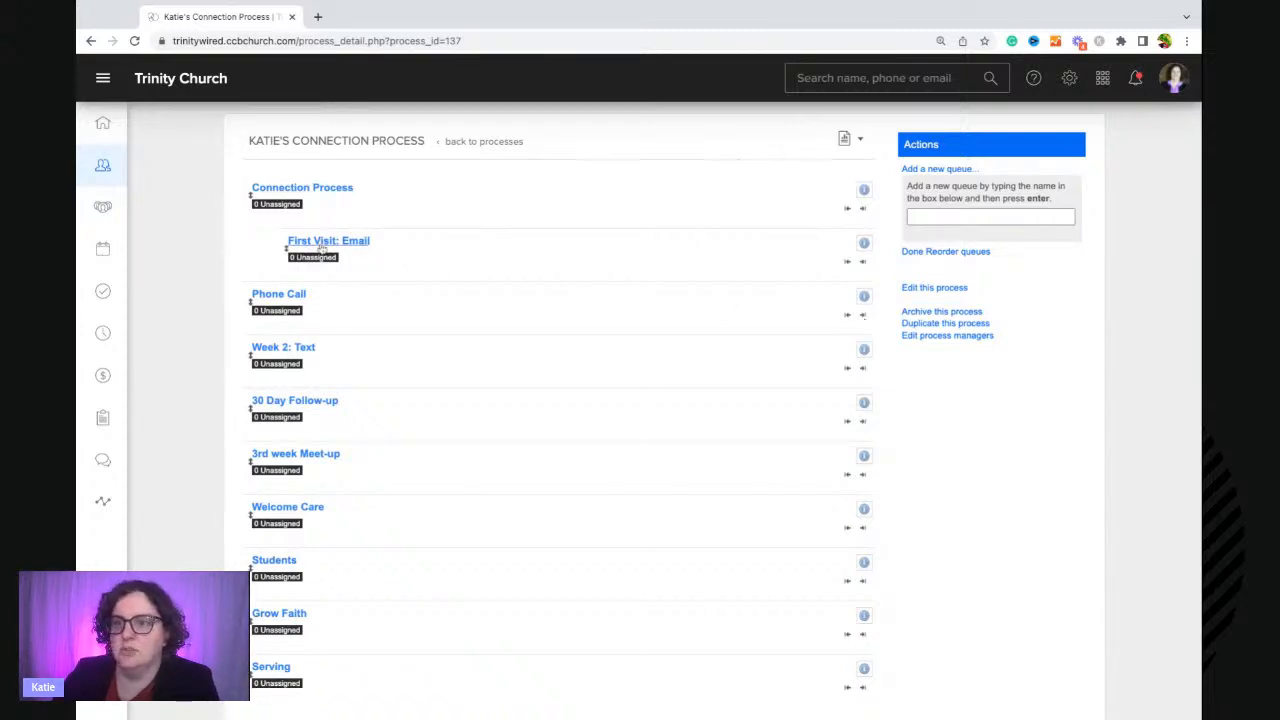
left_click(864, 318)
left_click(864, 318)
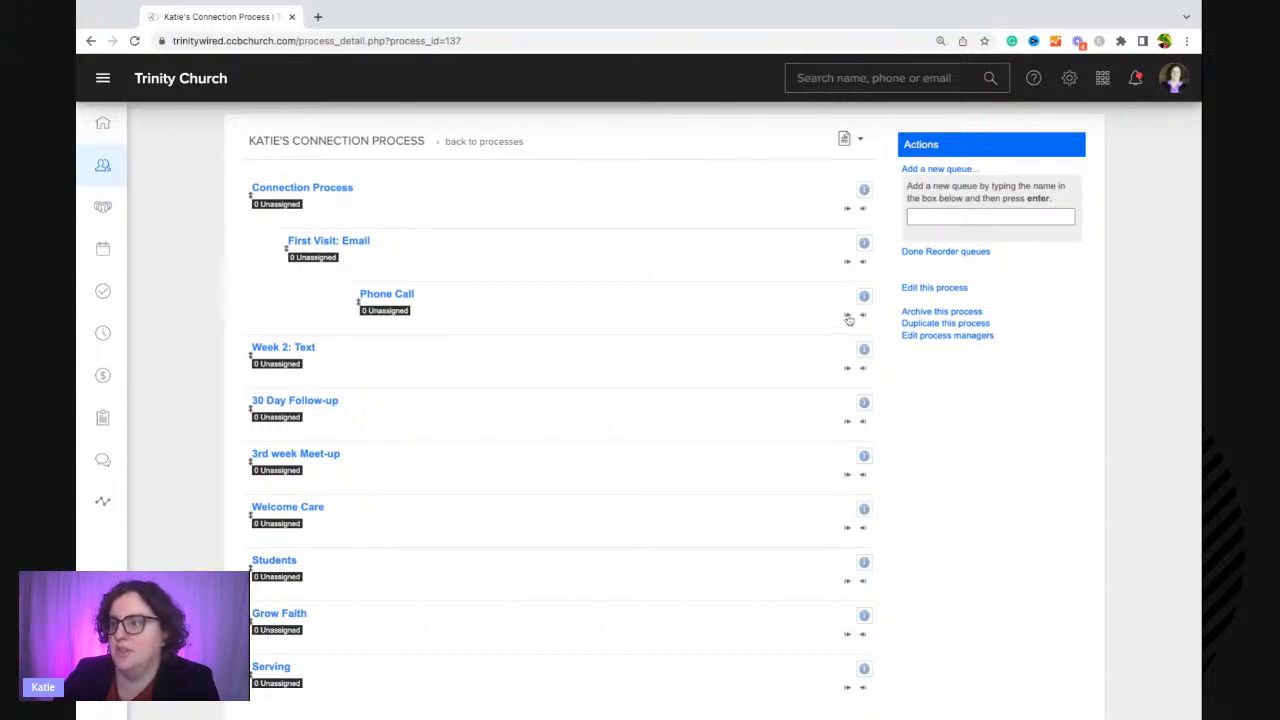
left_click(863, 369)
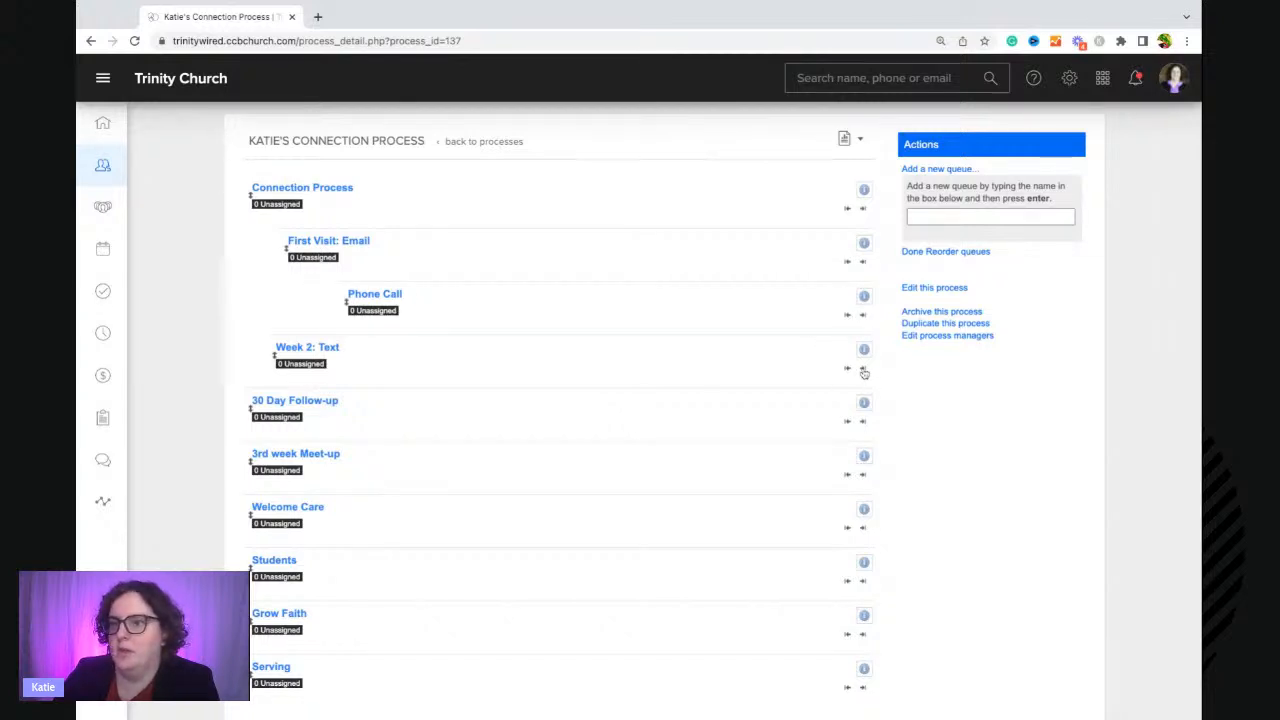
left_click(860, 423)
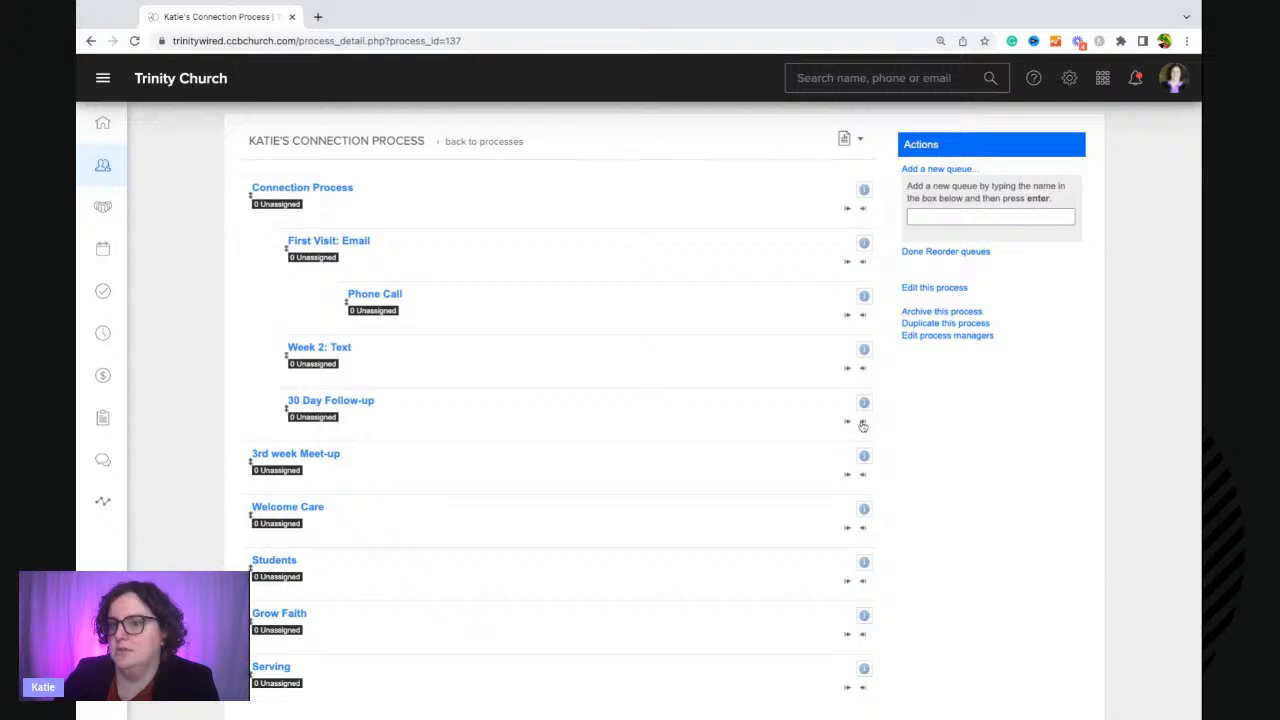
left_click(864, 476)
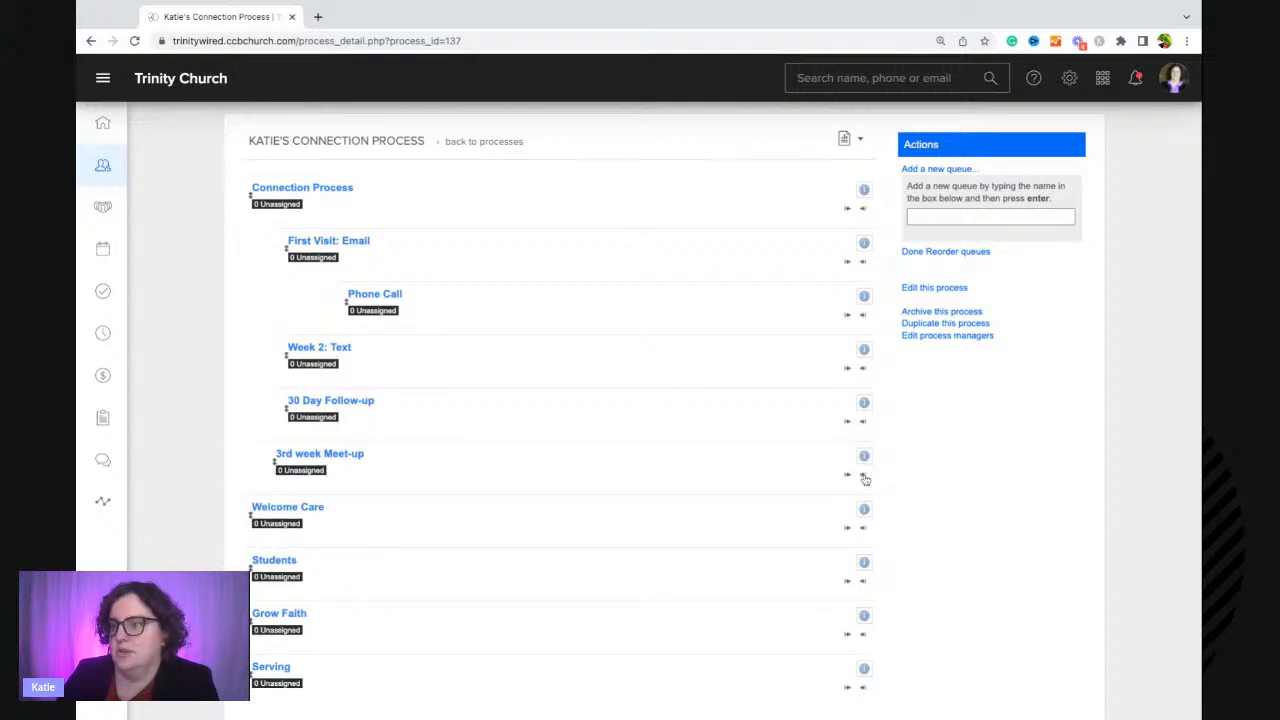
Rename the Welcome Care queue to Welcome Card, save it and return to the process.
scroll(726, 500, "down", 3)
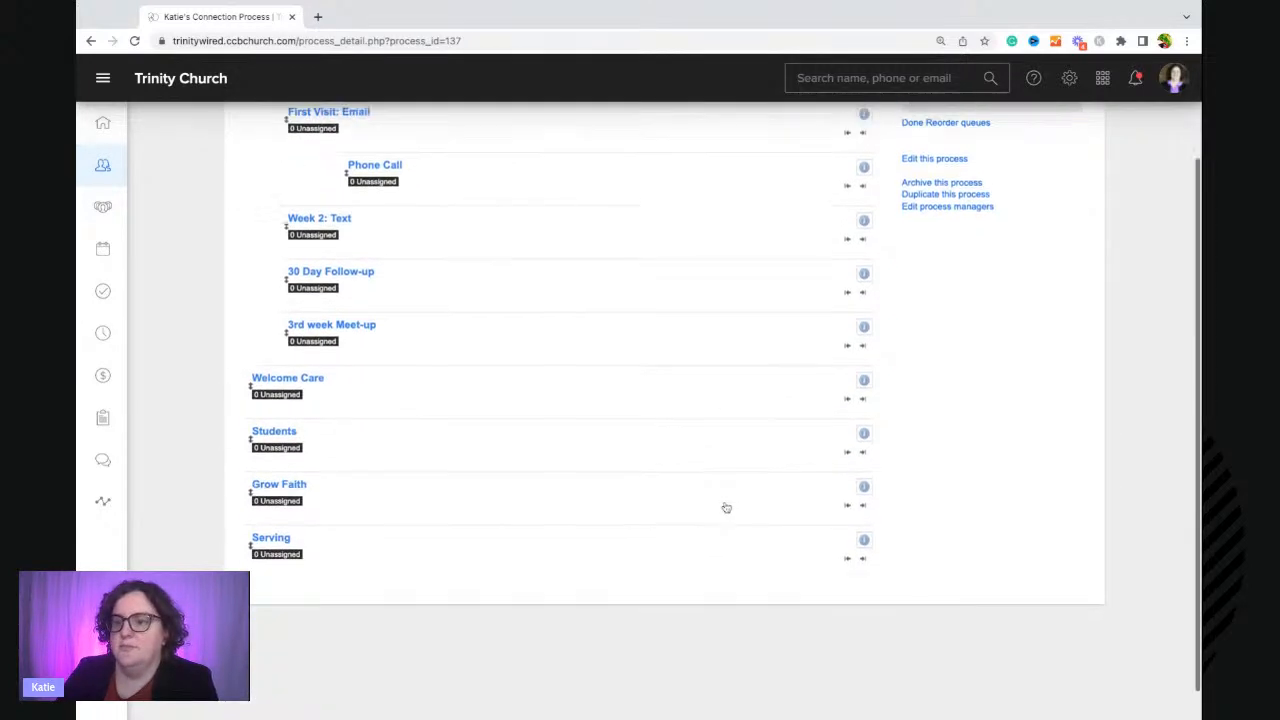
left_click(290, 346)
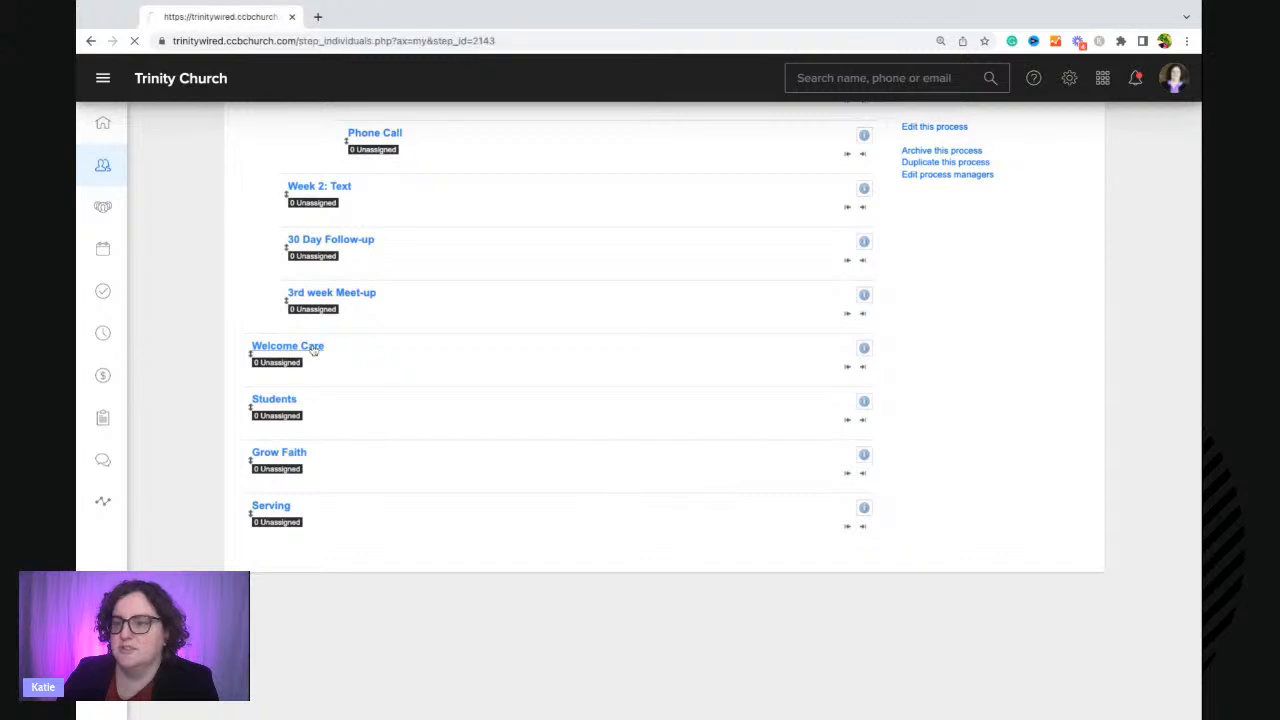
left_click(914, 231)
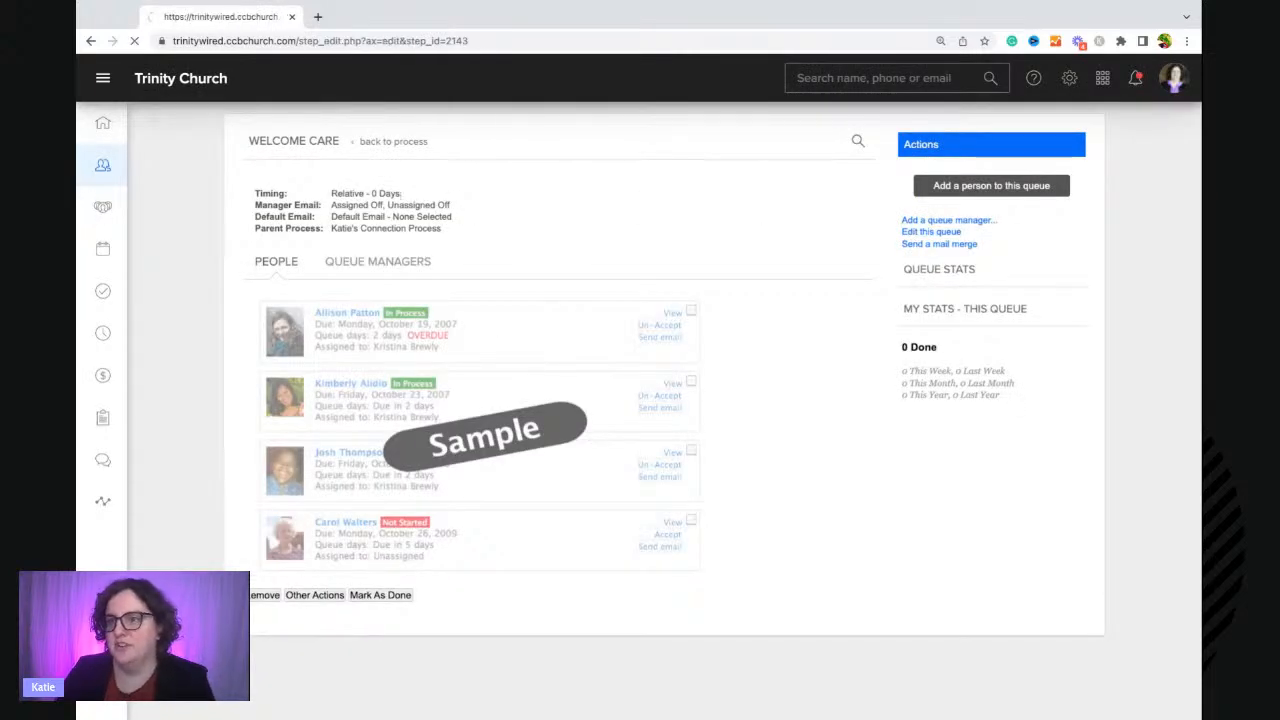
key("BackSpace")
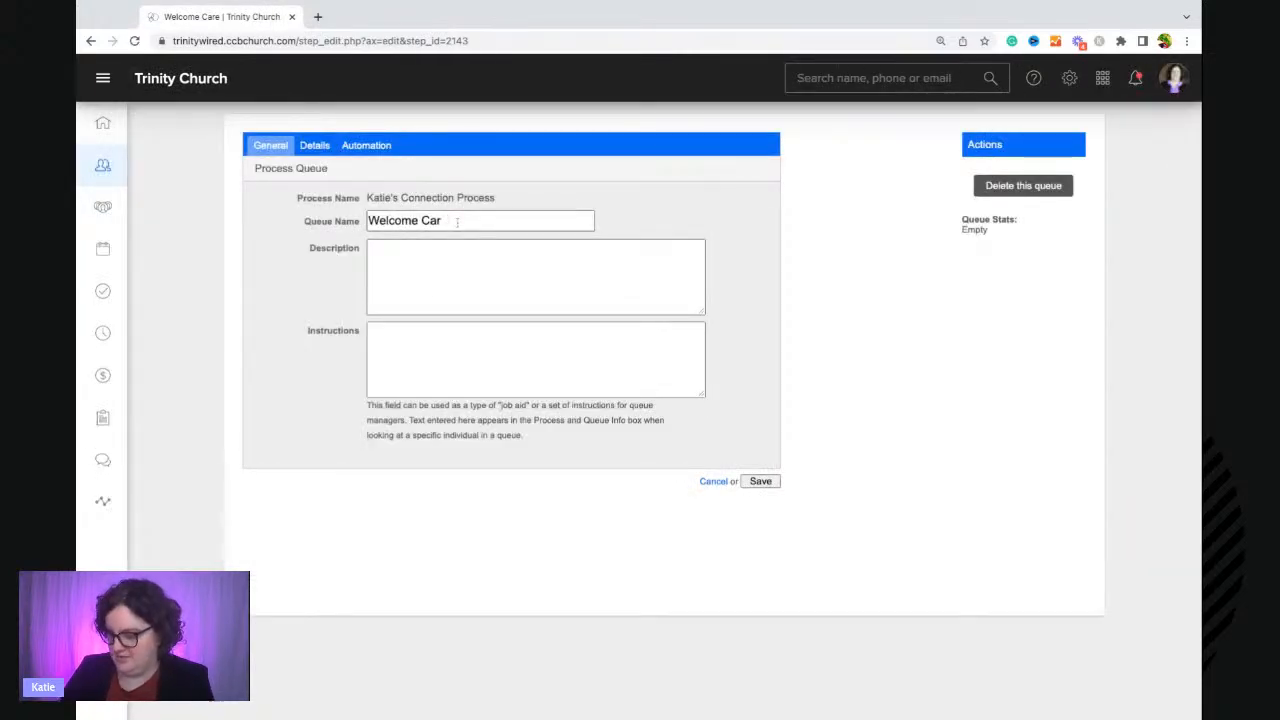
left_click(760, 481)
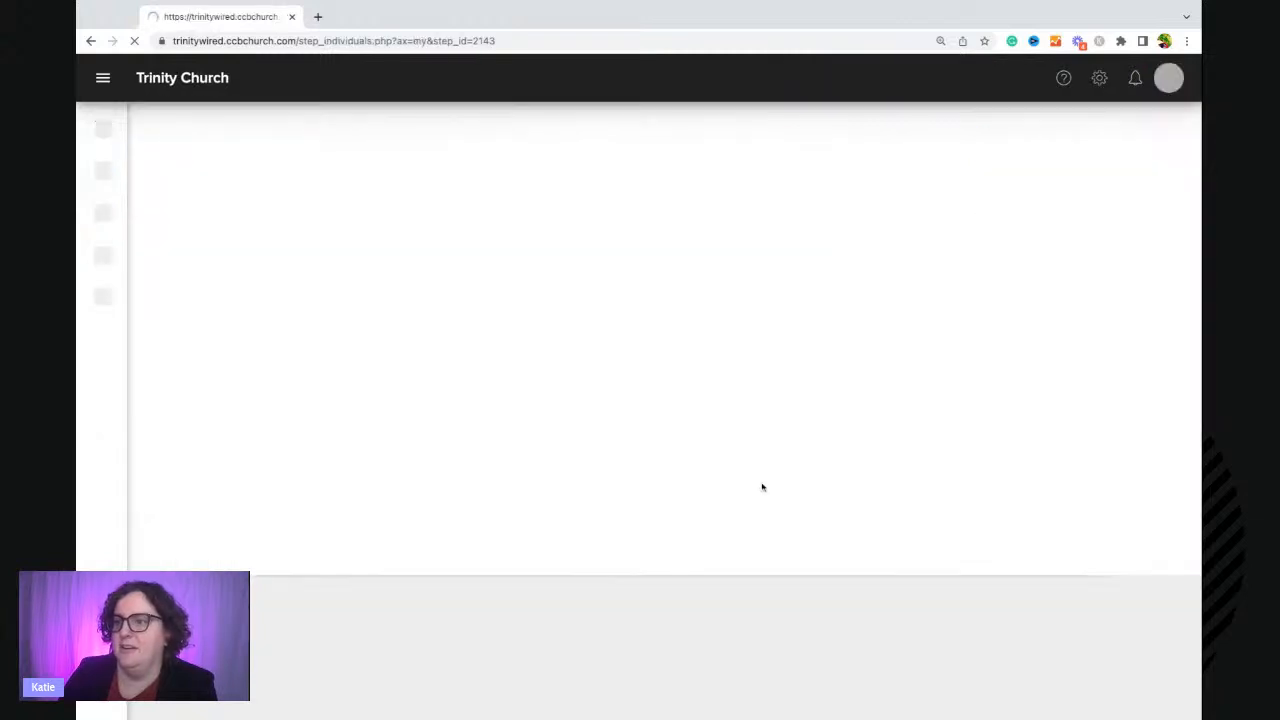
left_click(395, 141)
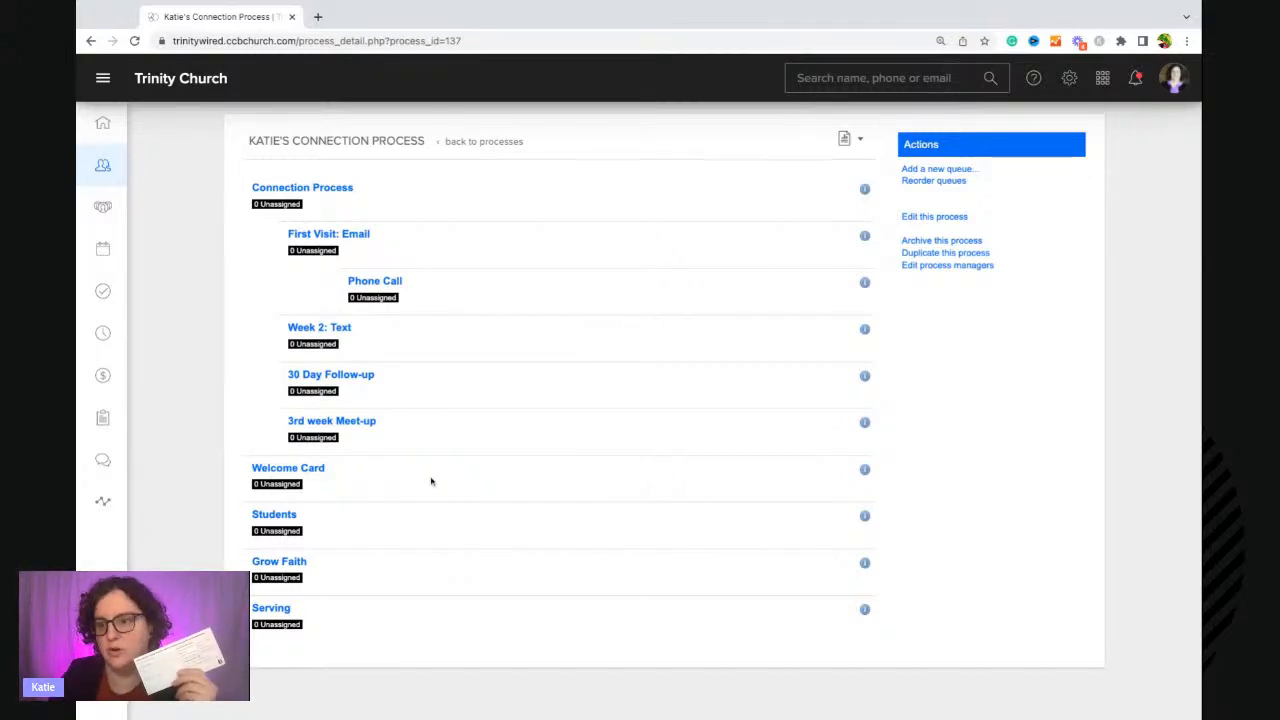
Reorder queues to indent Students, Grow Faith and Serving under Welcome Card, then finish reordering.
left_click(931, 183)
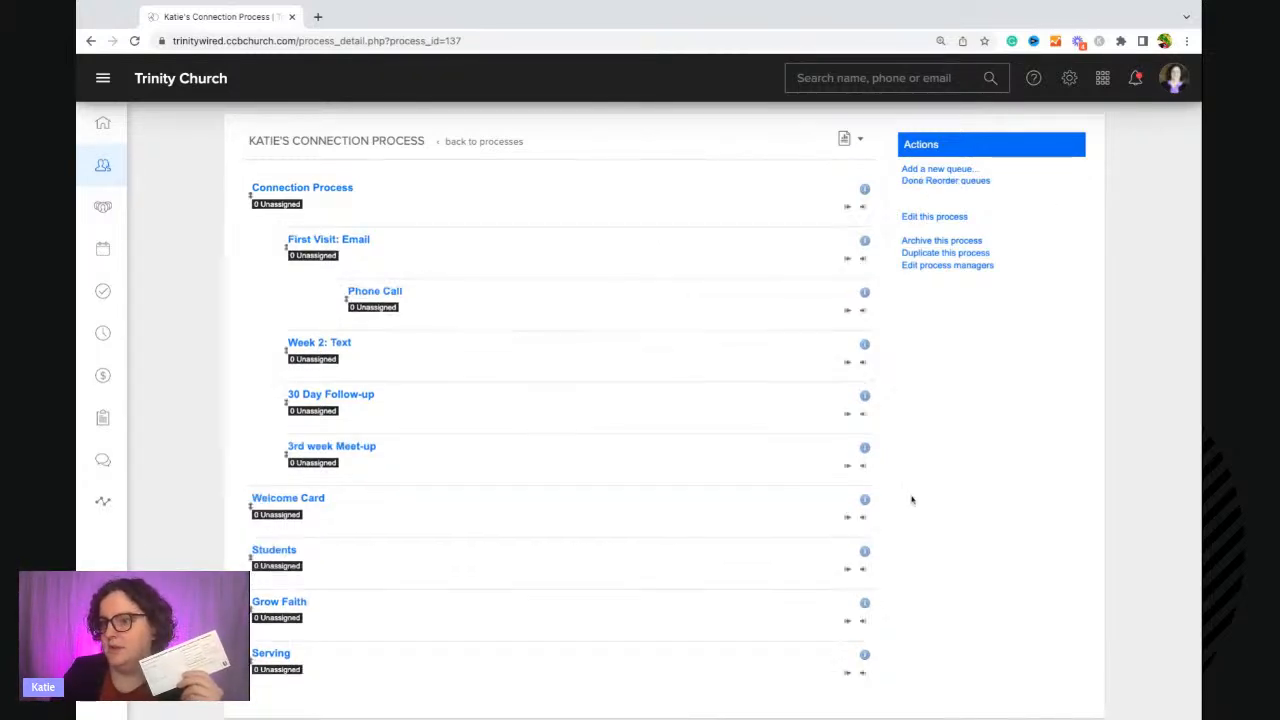
left_click(863, 571)
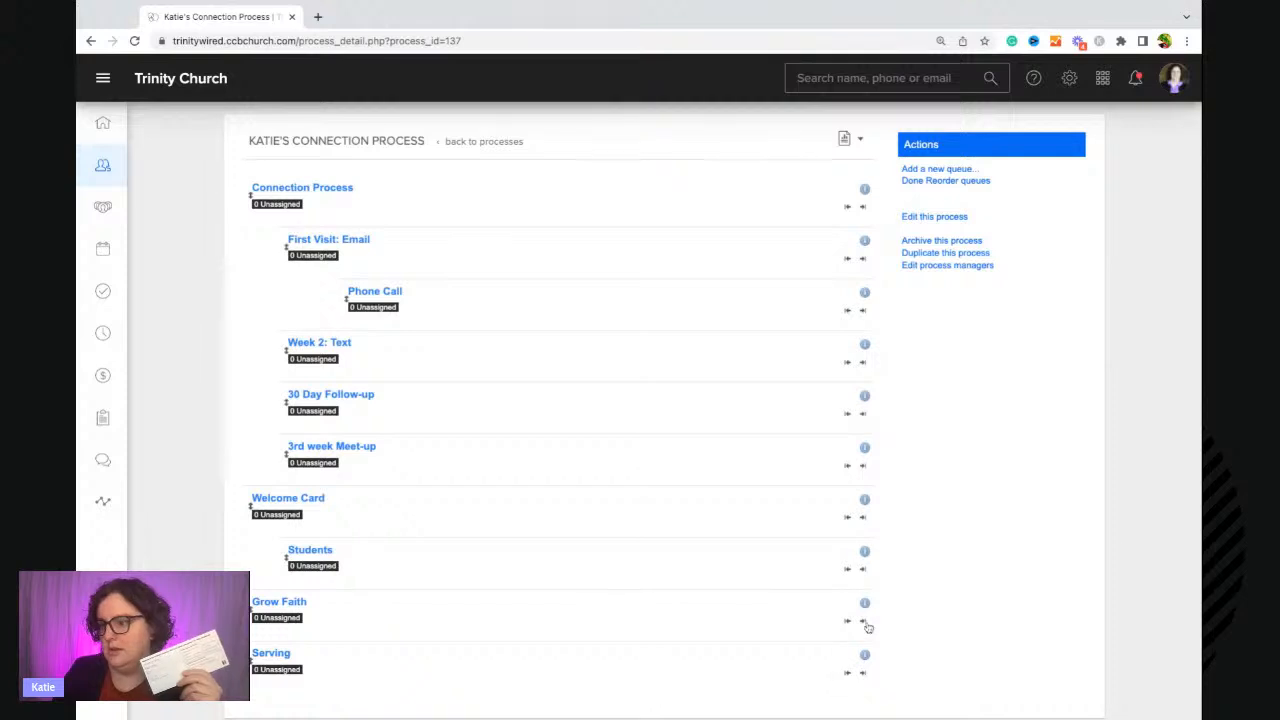
left_click(863, 621)
left_click(863, 672)
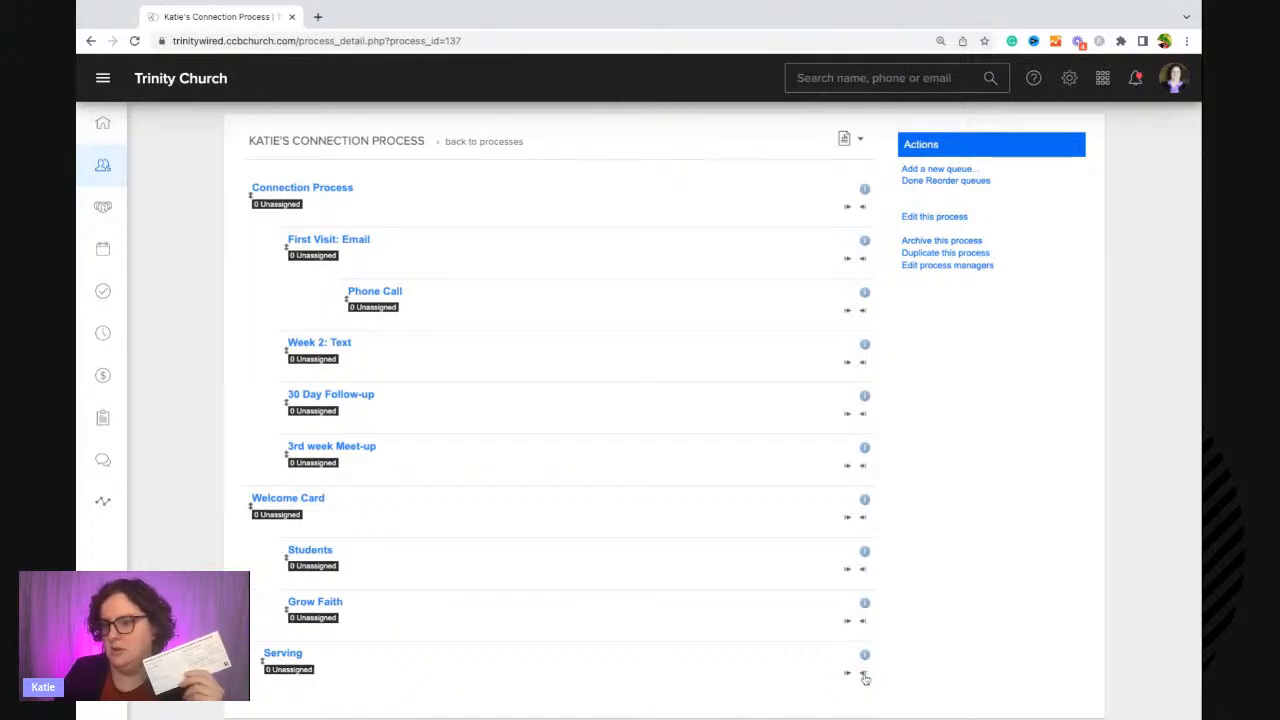
left_click(935, 181)
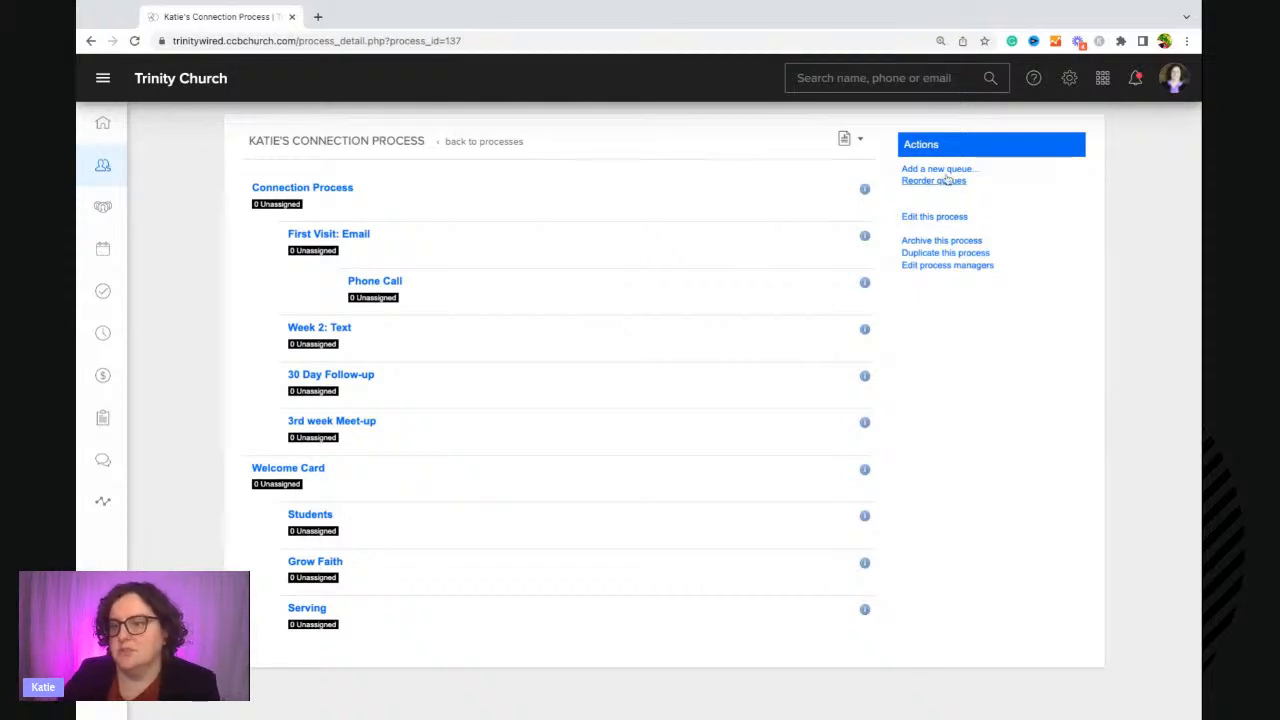
Edit the First Visit: Email queue: description 'Newly registered guests from Children's Ministry.', and the pasted numbered steps as instructions.
left_click(322, 238)
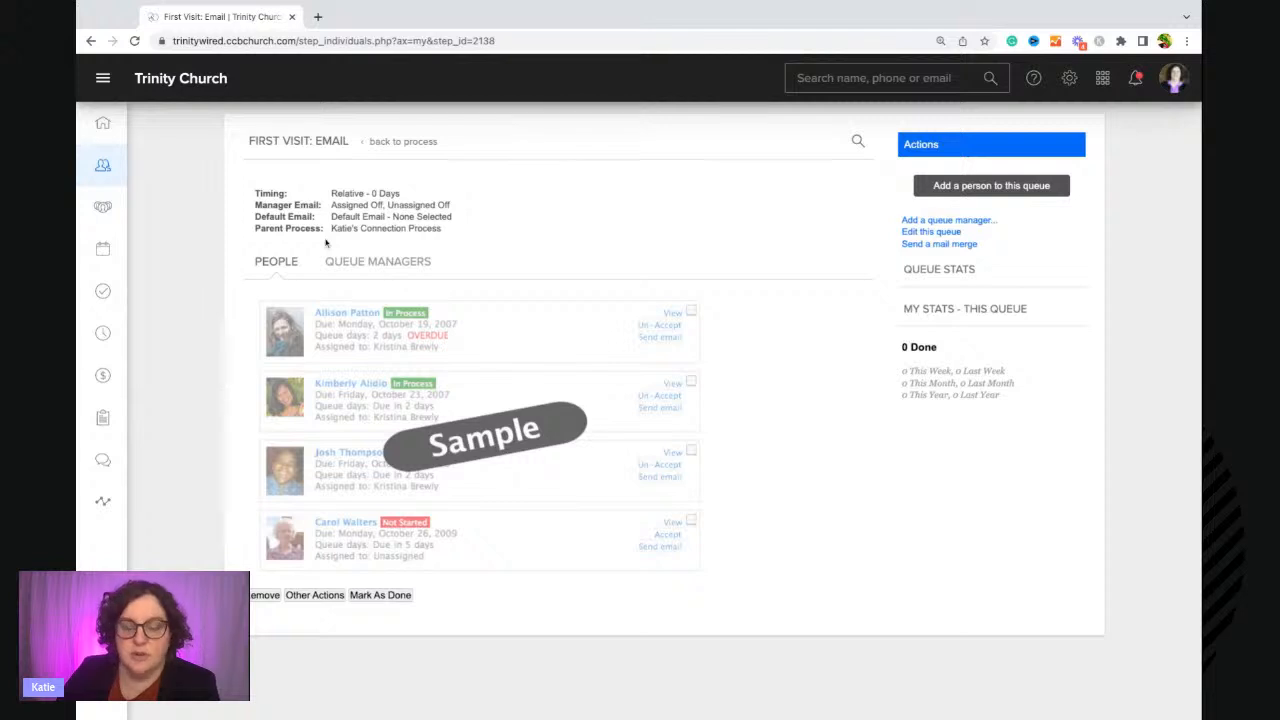
left_click(926, 234)
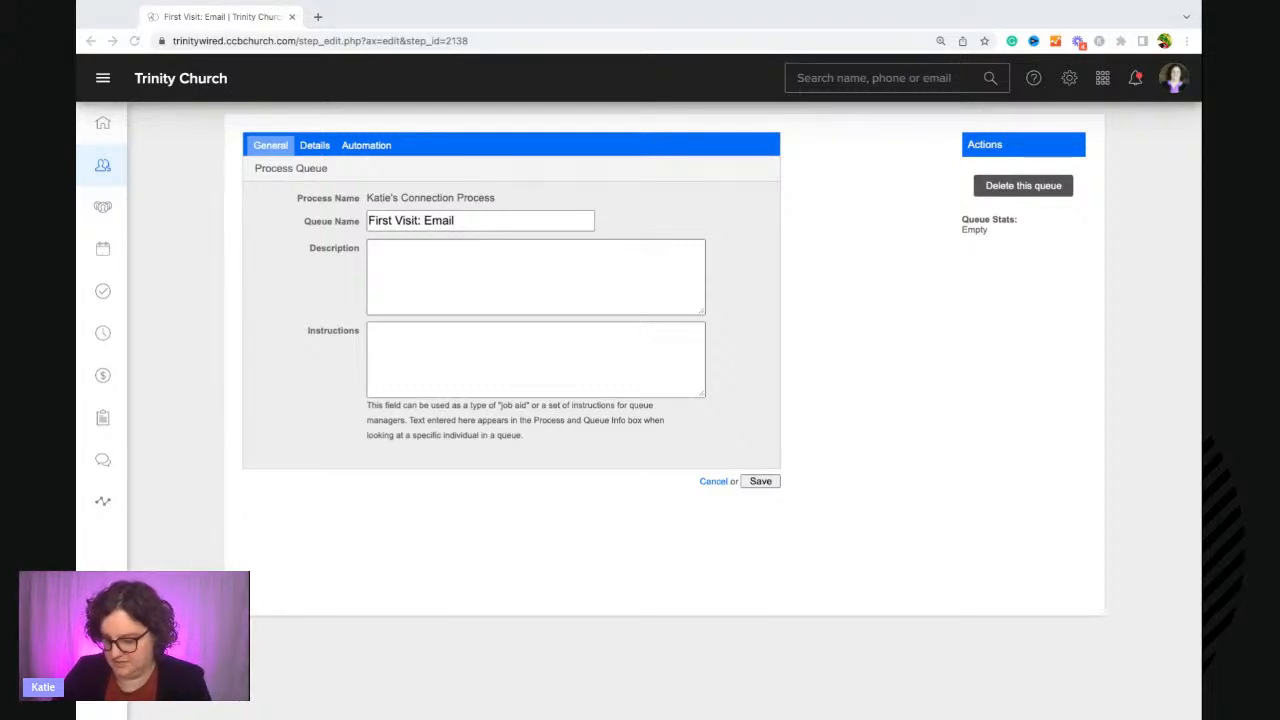
left_click(424, 276)
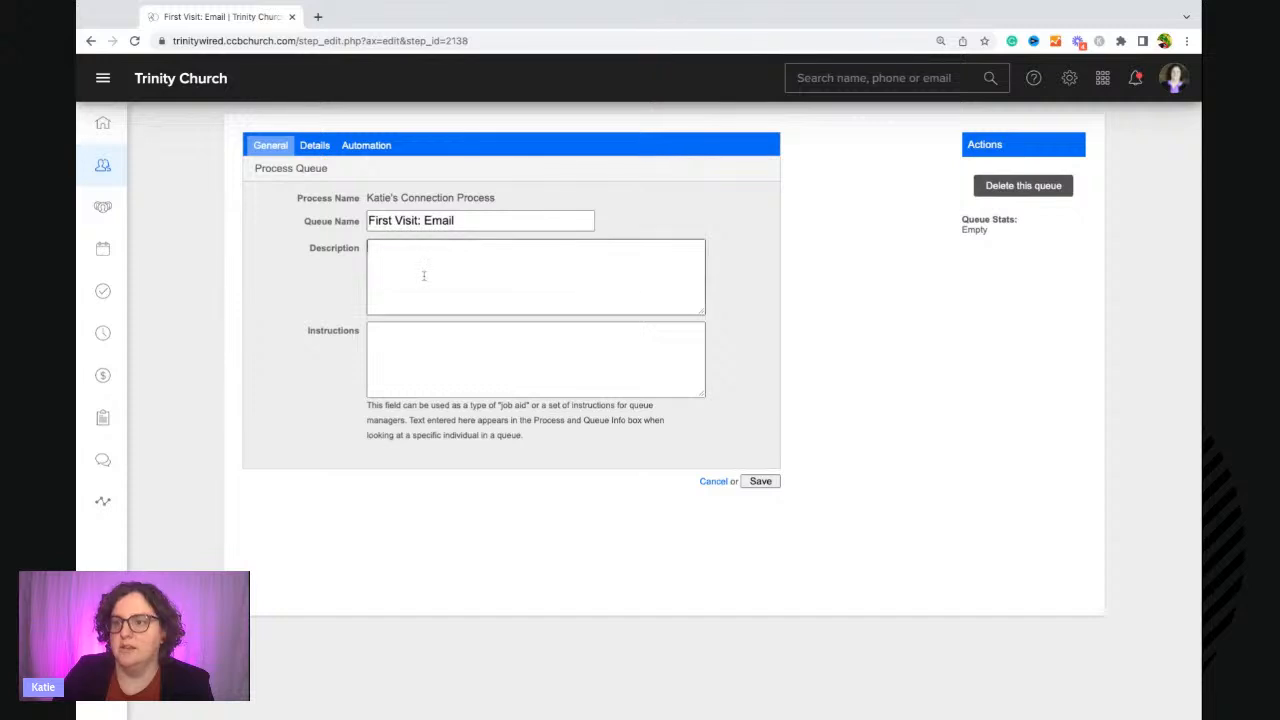
type("Newly registered guests from Children's Ministry. 1. Add parents of newly registered children from the weekly \"Check In Guests for the Previous Weekend\" report to the process. (New families only, not new children added to current families.) 2. Mark all people as done. Welcome email from Next Gen Director is automated to send when marked as done.")
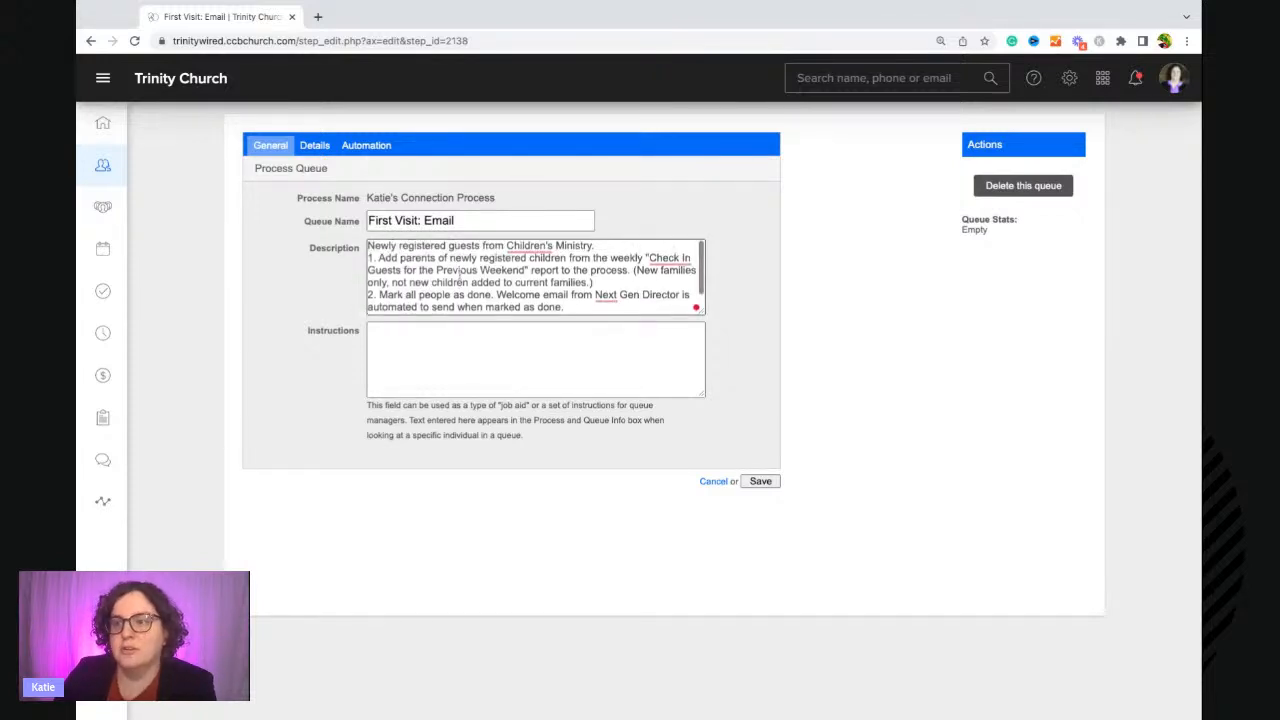
left_click_drag(568, 312, 368, 257)
key("super+a")
key("super+x")
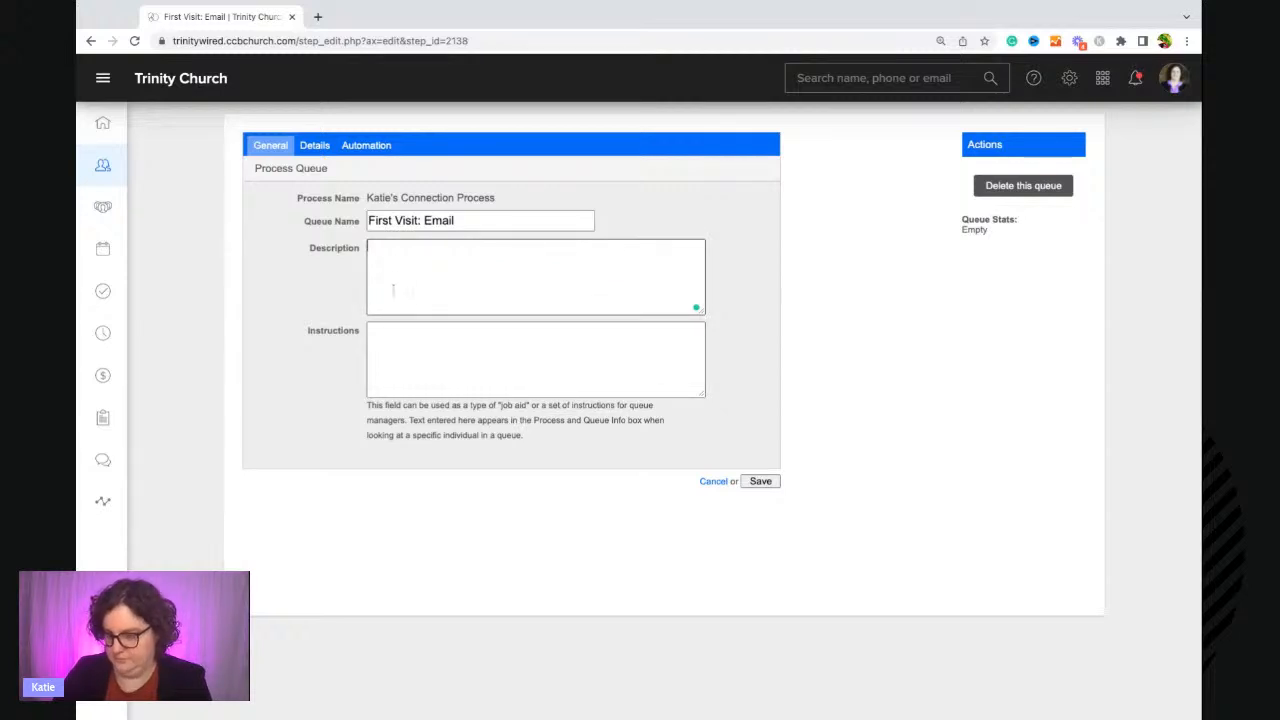
left_click(391, 354)
key("super+v")
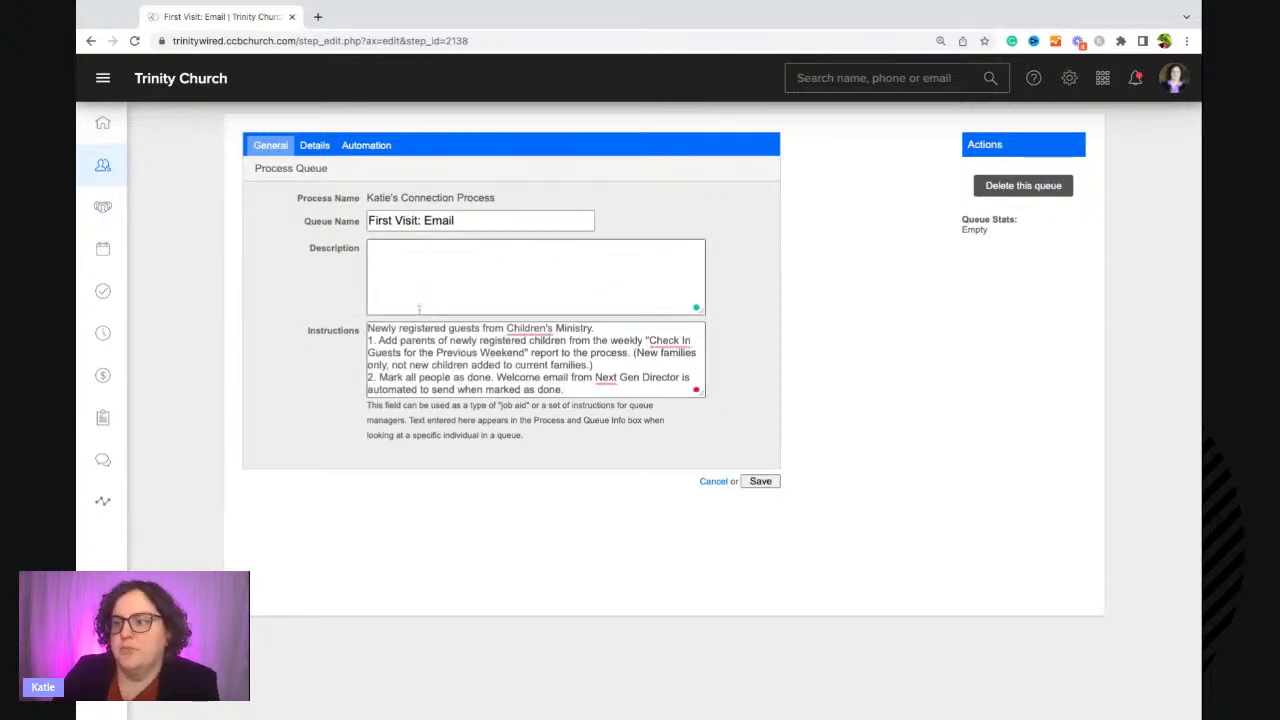
left_click_drag(595, 328, 366, 328)
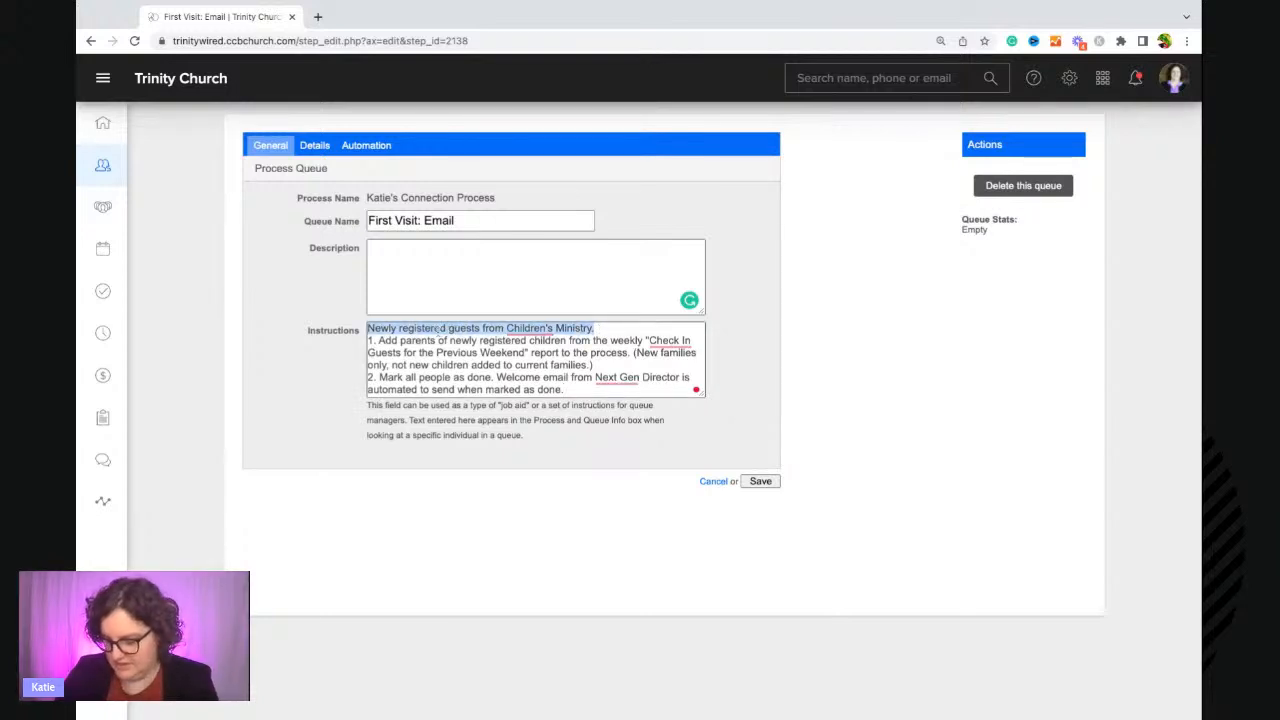
key("super+x")
left_click(406, 267)
key("ctrl+v")
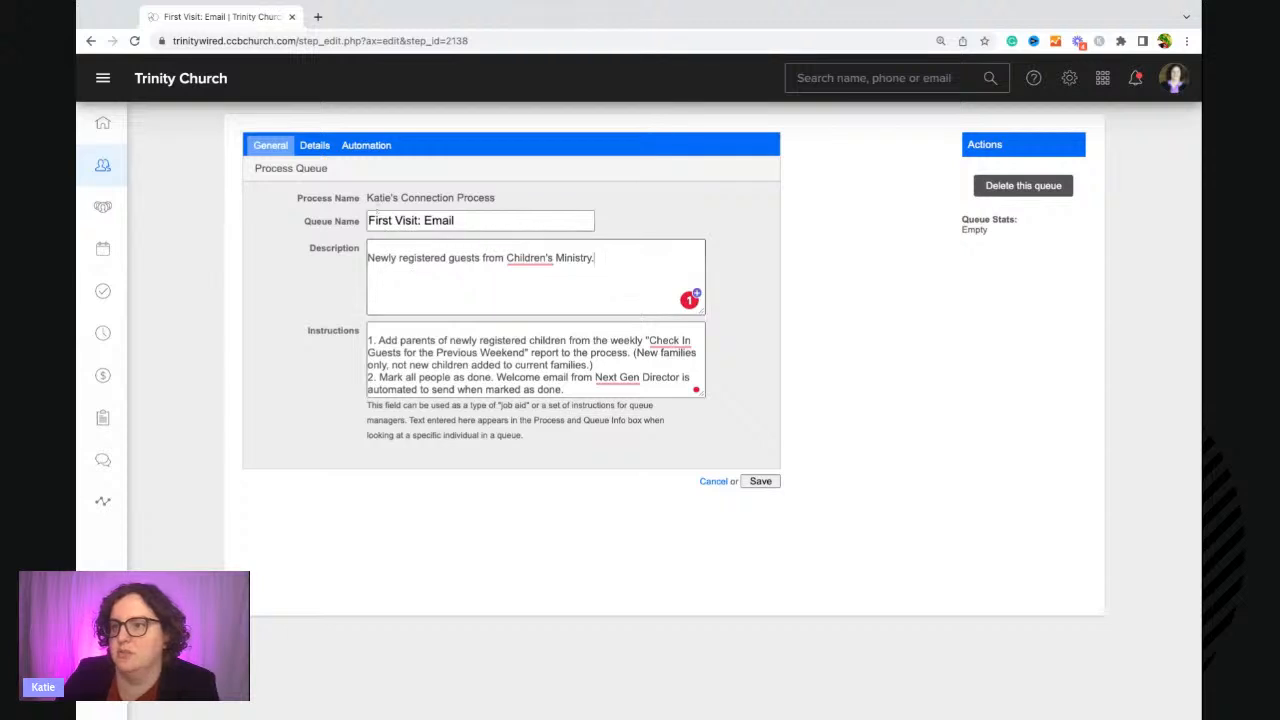
In the queue details, enable emailing a queue manager when assigned and all managers when a person is unassigned.
left_click(323, 148)
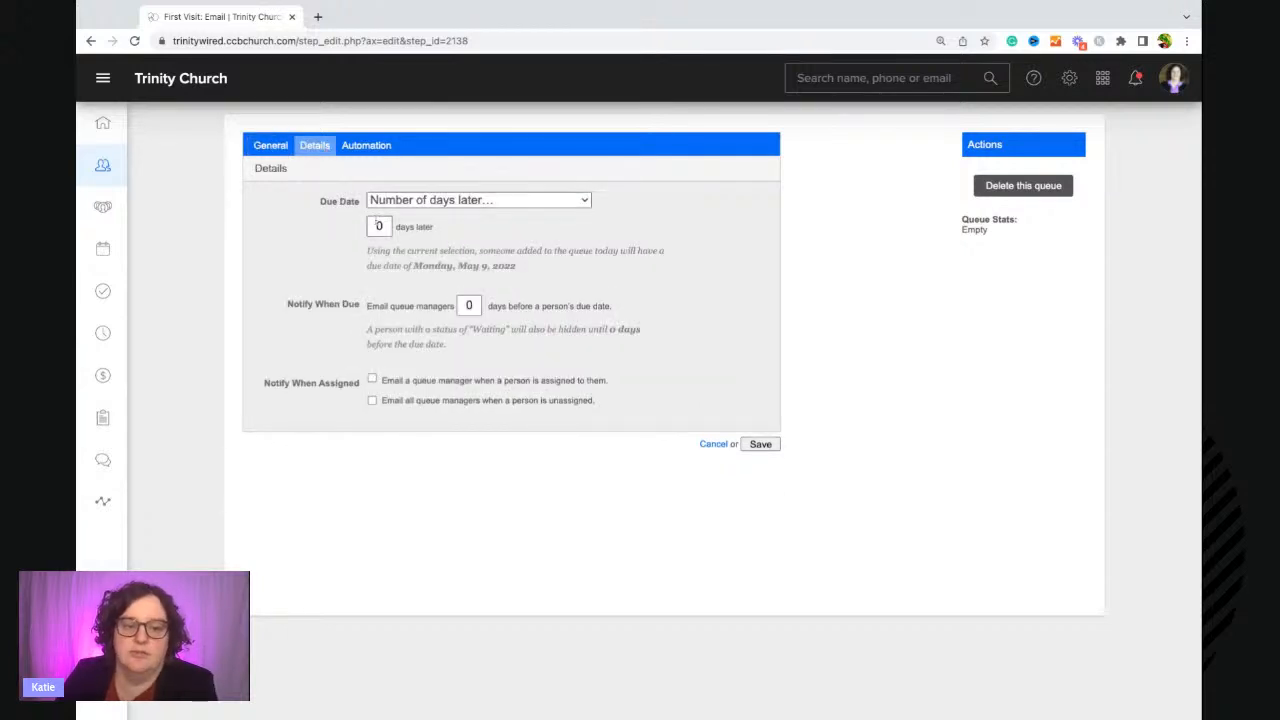
left_click(373, 381)
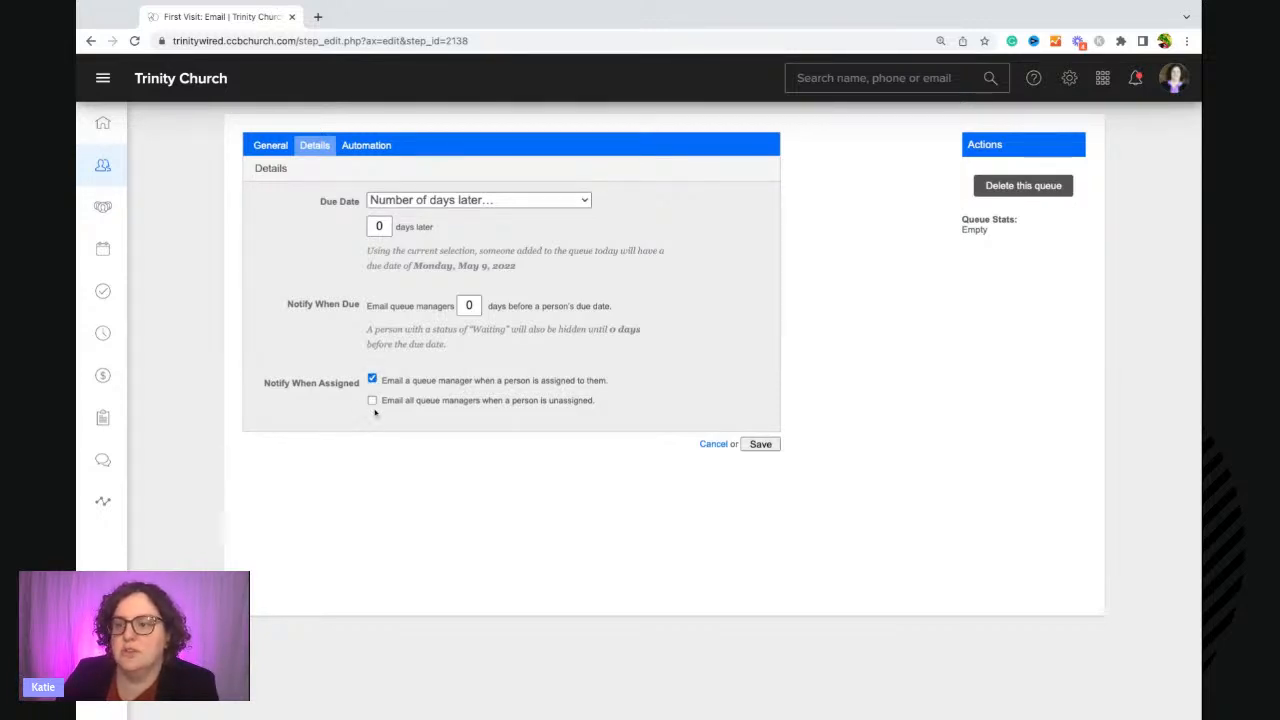
left_click(373, 401)
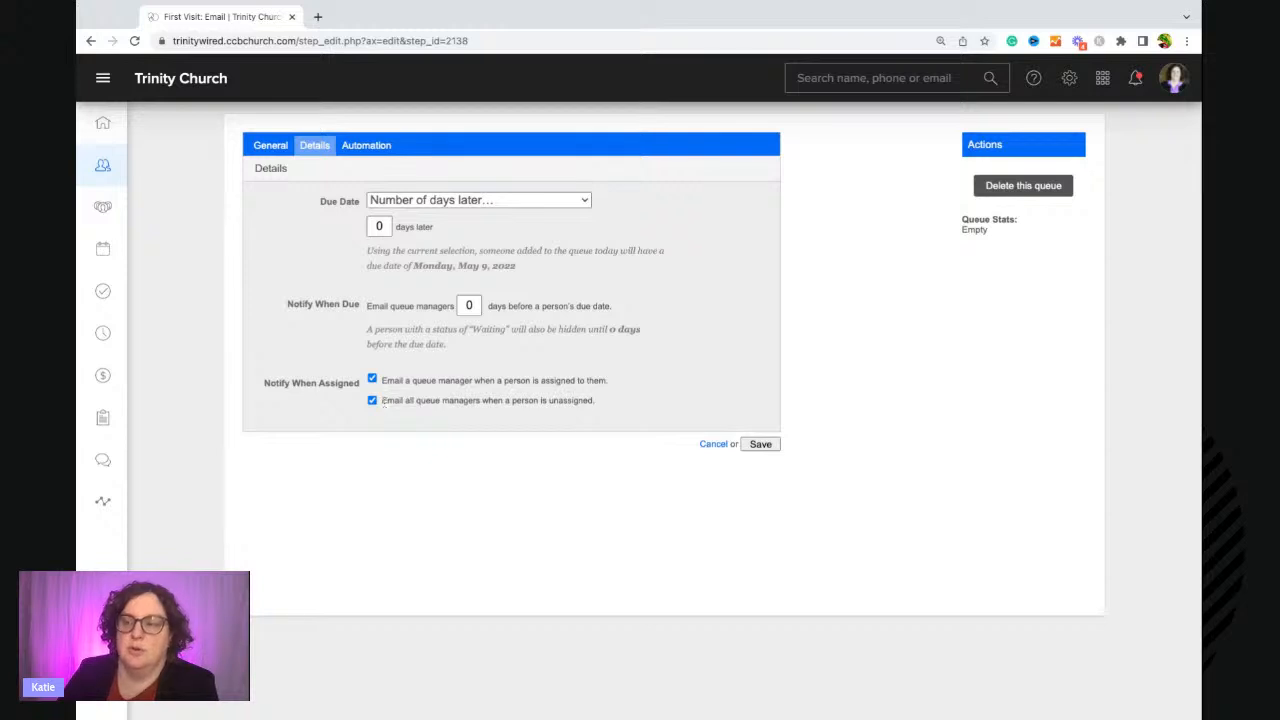
In the queue automation settings, set the Membership Type to Guest.
left_click(375, 150)
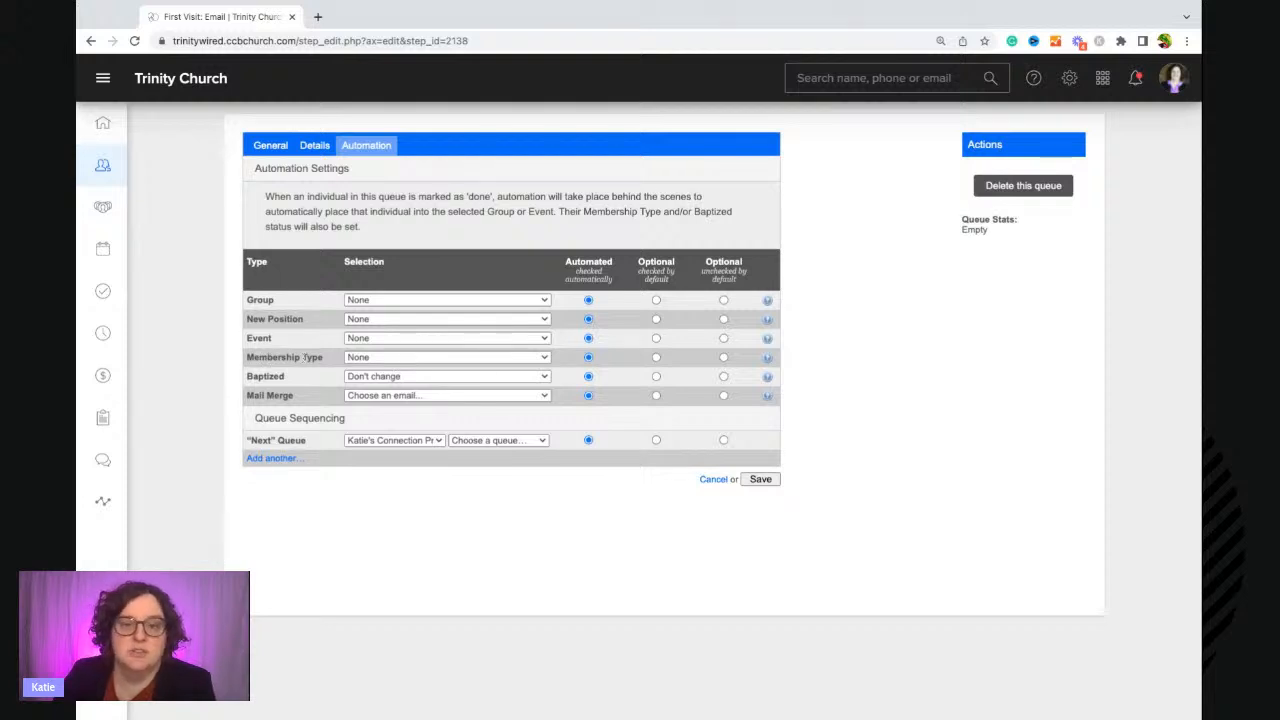
left_click(355, 362)
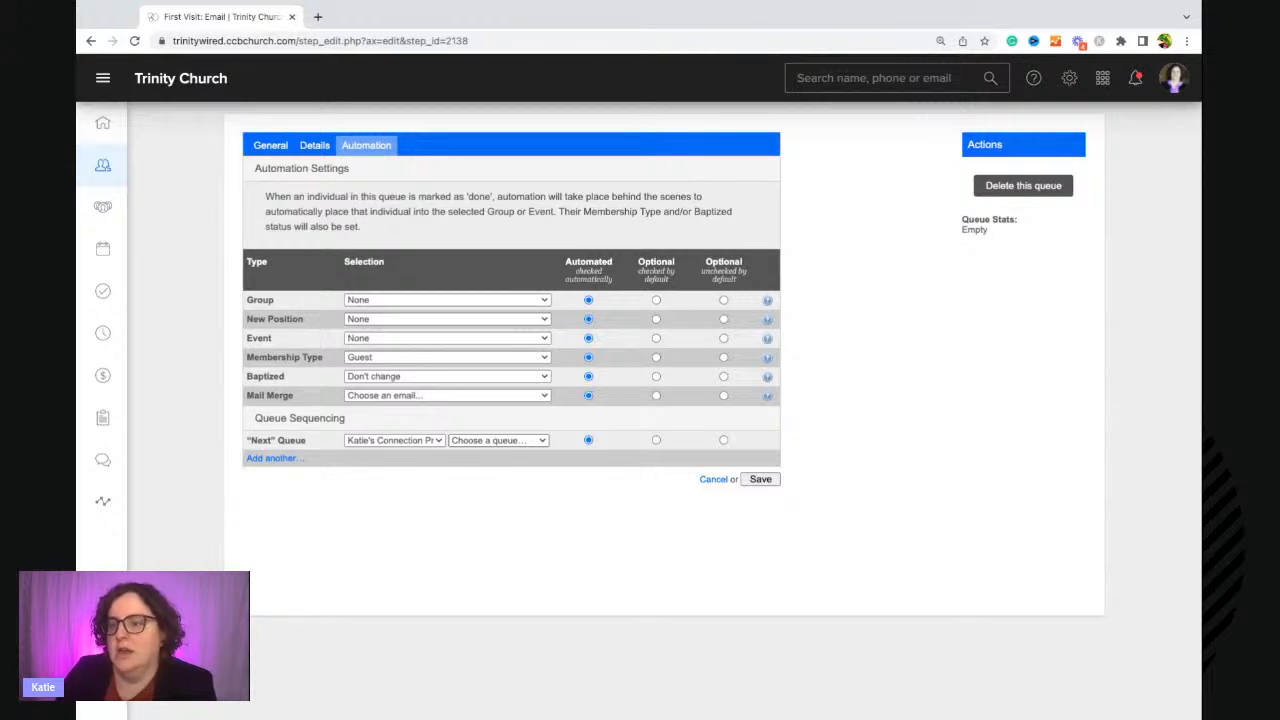
Add three next queues to the First Visit: Email sequencing: Week 2: Text, 30 Day Follow-up and 3rd week Meet-up.
left_click(506, 491)
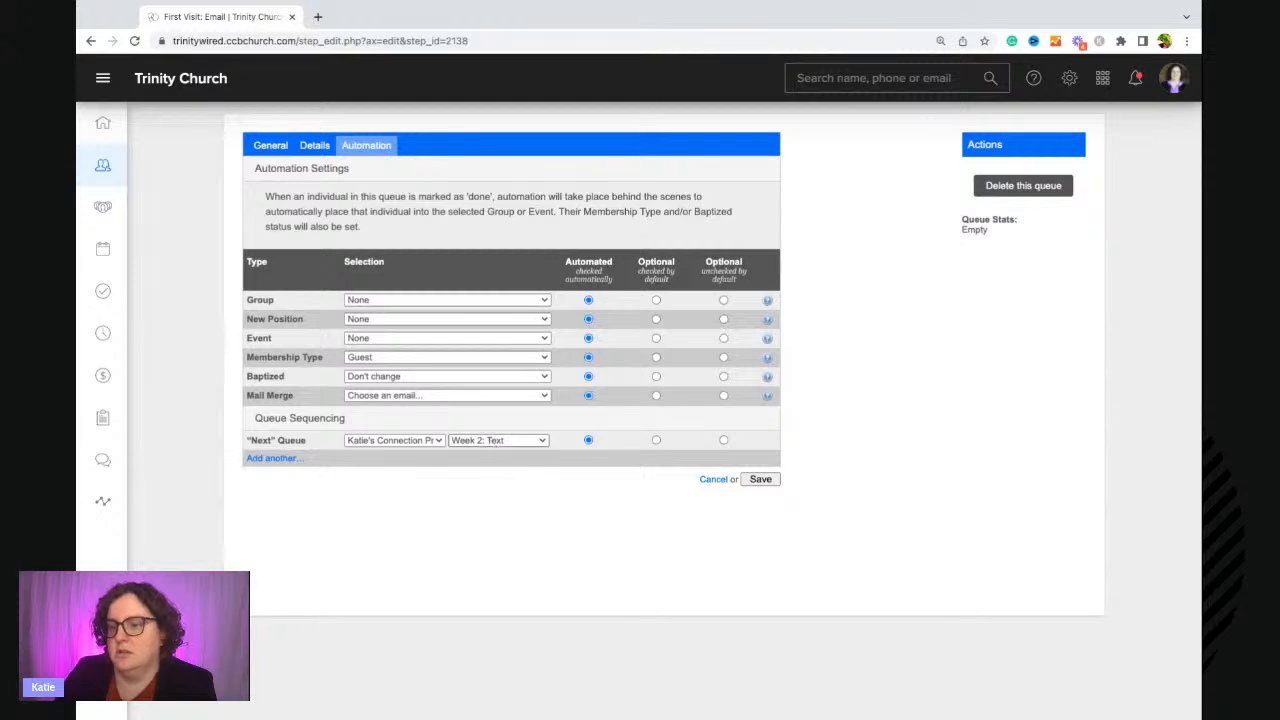
left_click(273, 459)
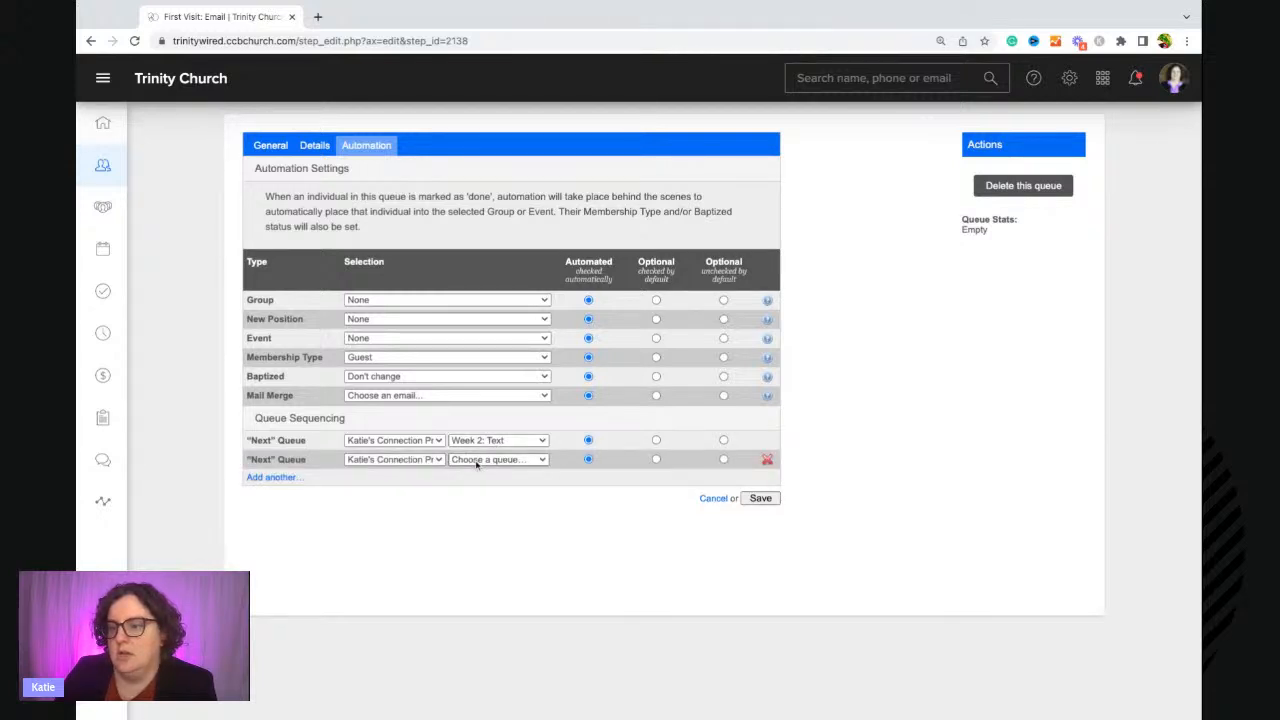
left_click(476, 463)
left_click(420, 508)
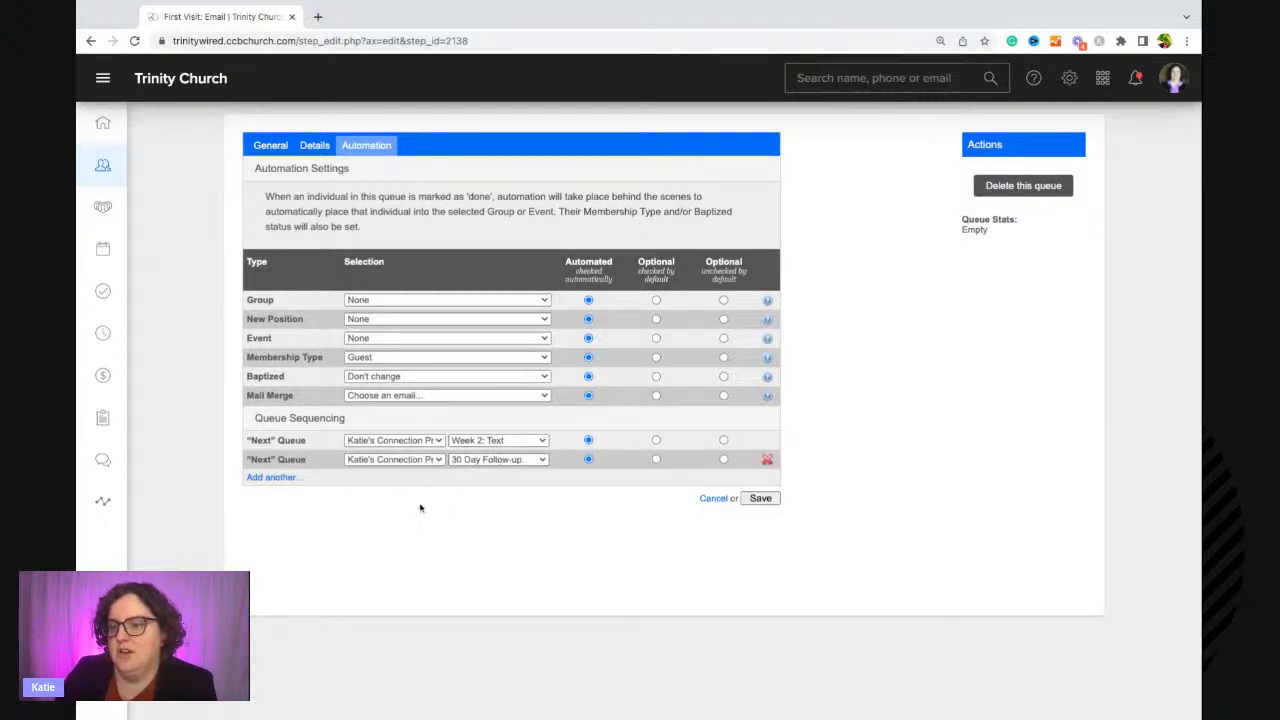
left_click(288, 479)
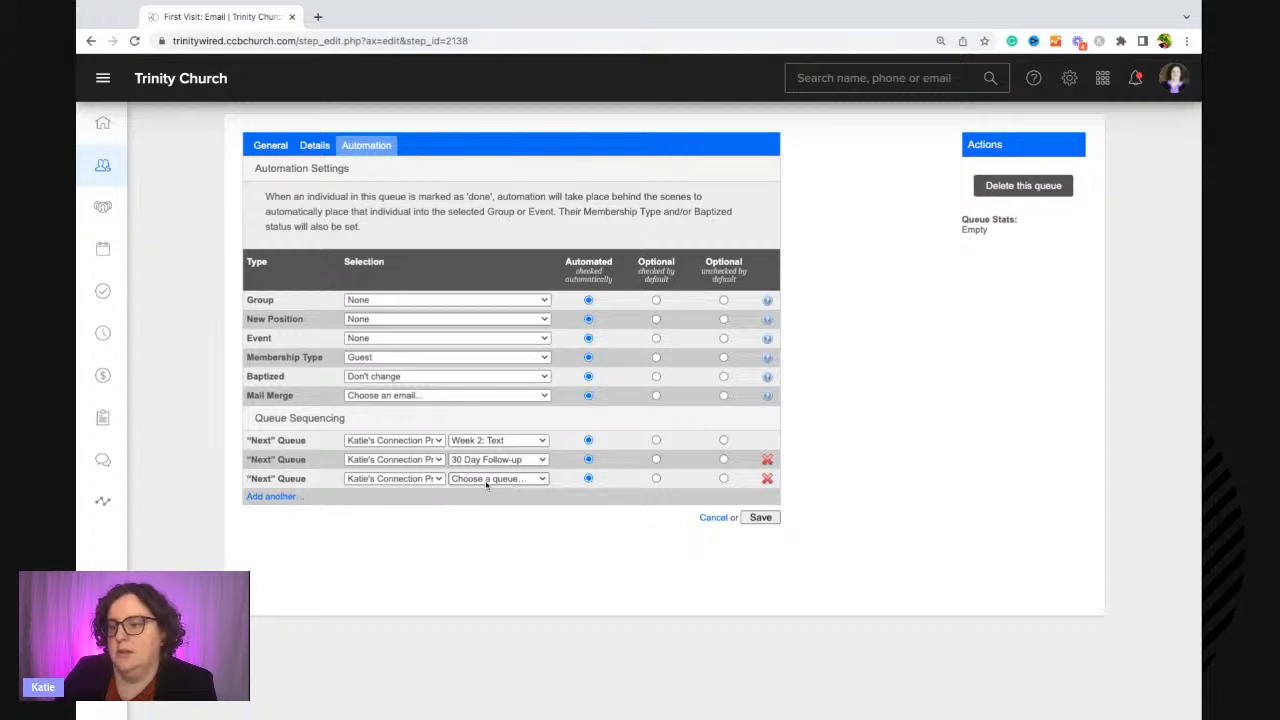
left_click(505, 525)
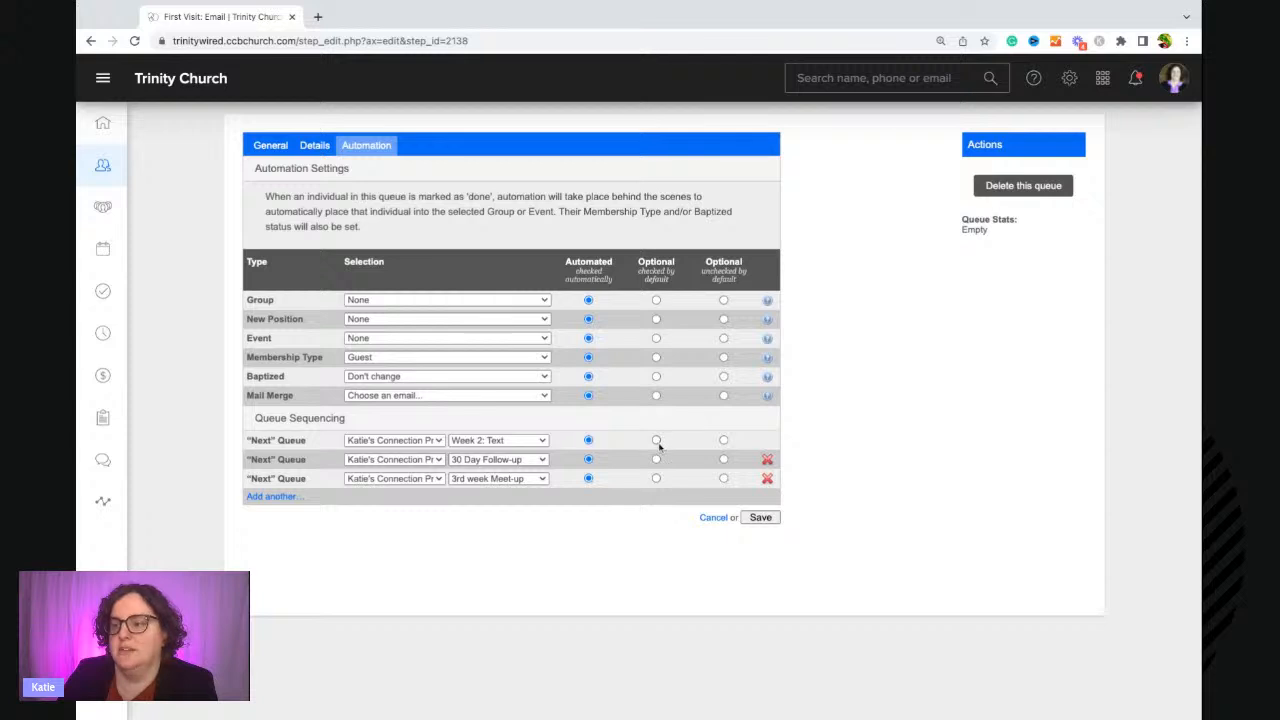
Make the three next queues and the Membership Type optional, checked by default, and save the queue.
left_click(656, 440)
left_click(656, 459)
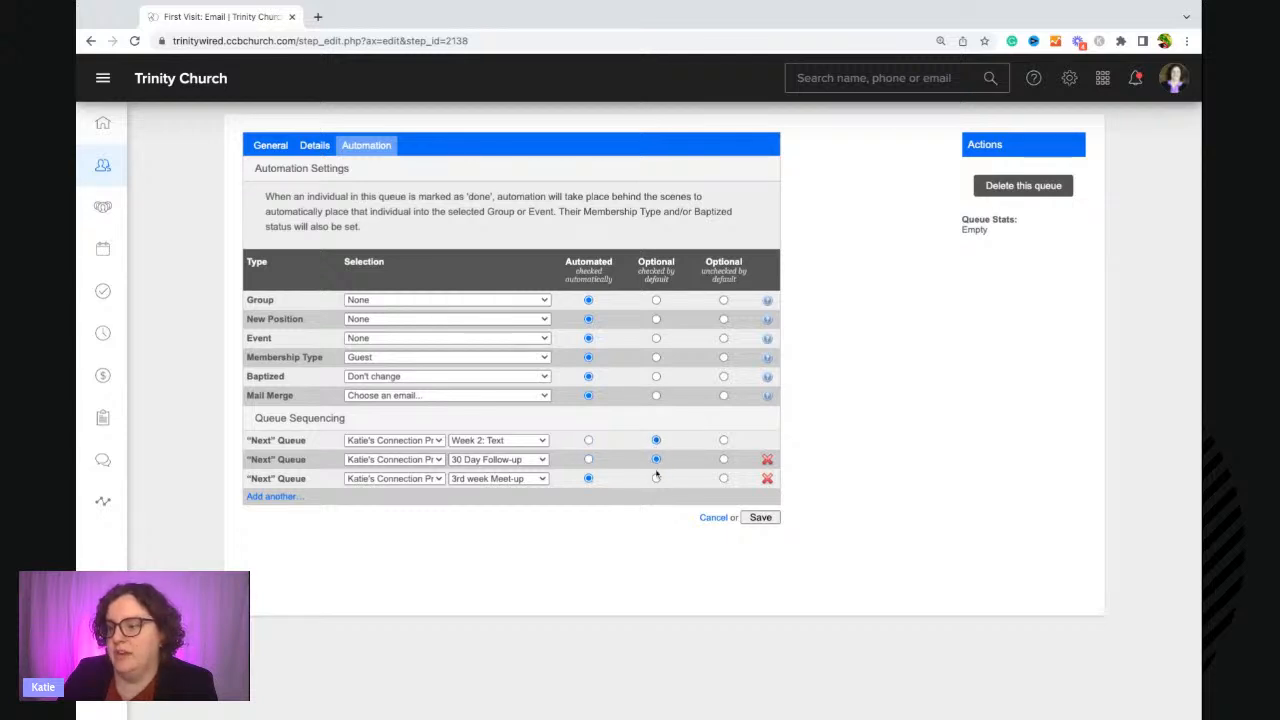
left_click(656, 478)
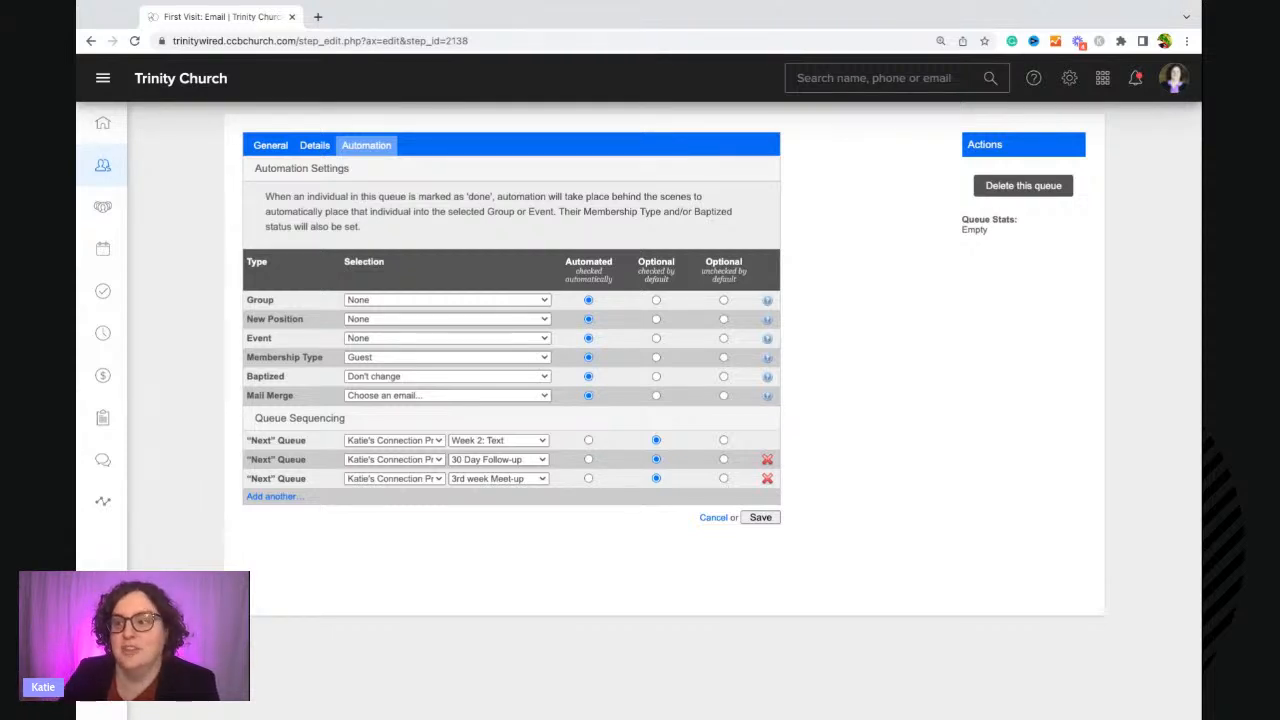
left_click(656, 357)
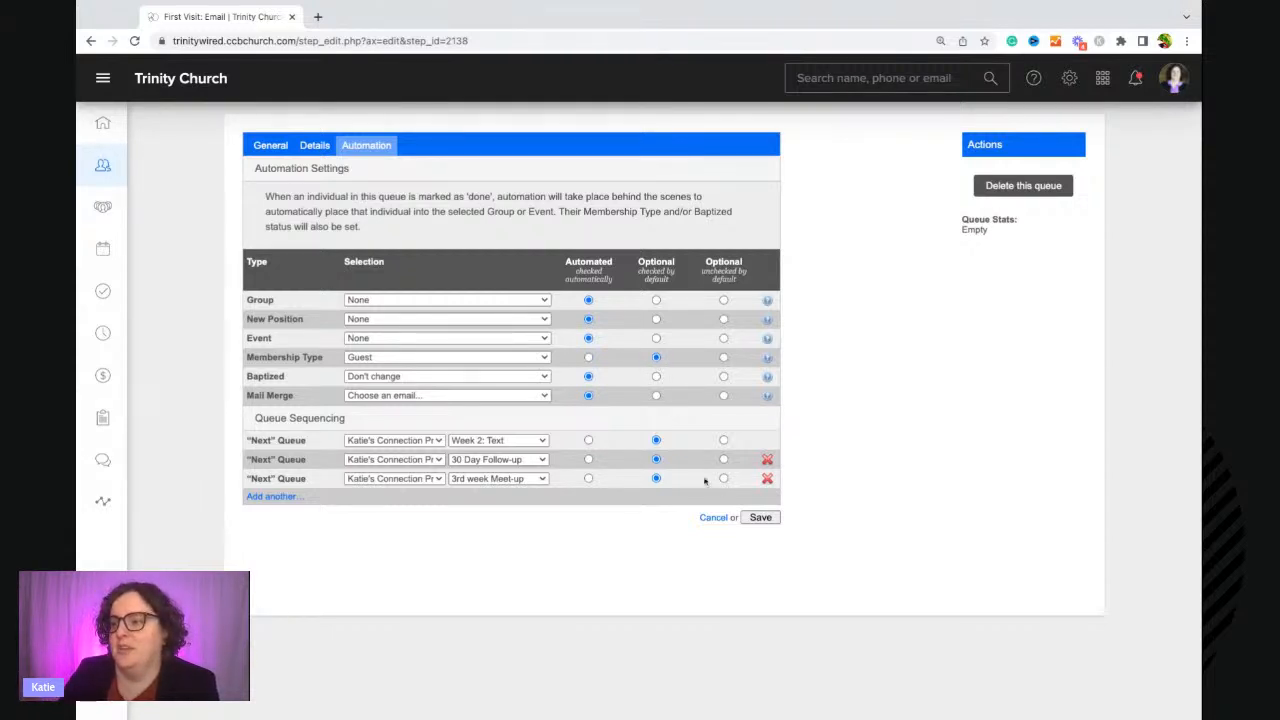
left_click(760, 517)
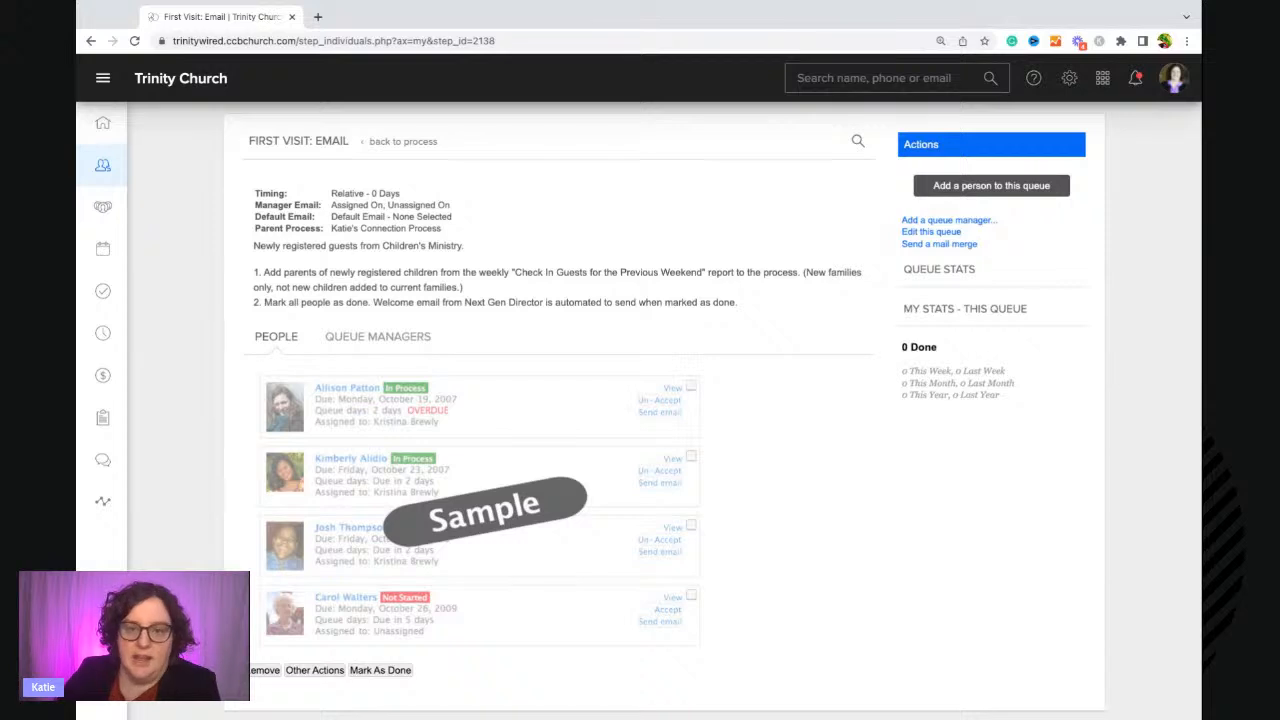
Edit the Phone Call queue, paste the hospitality phone-call steps as its description, and save.
left_click(385, 145)
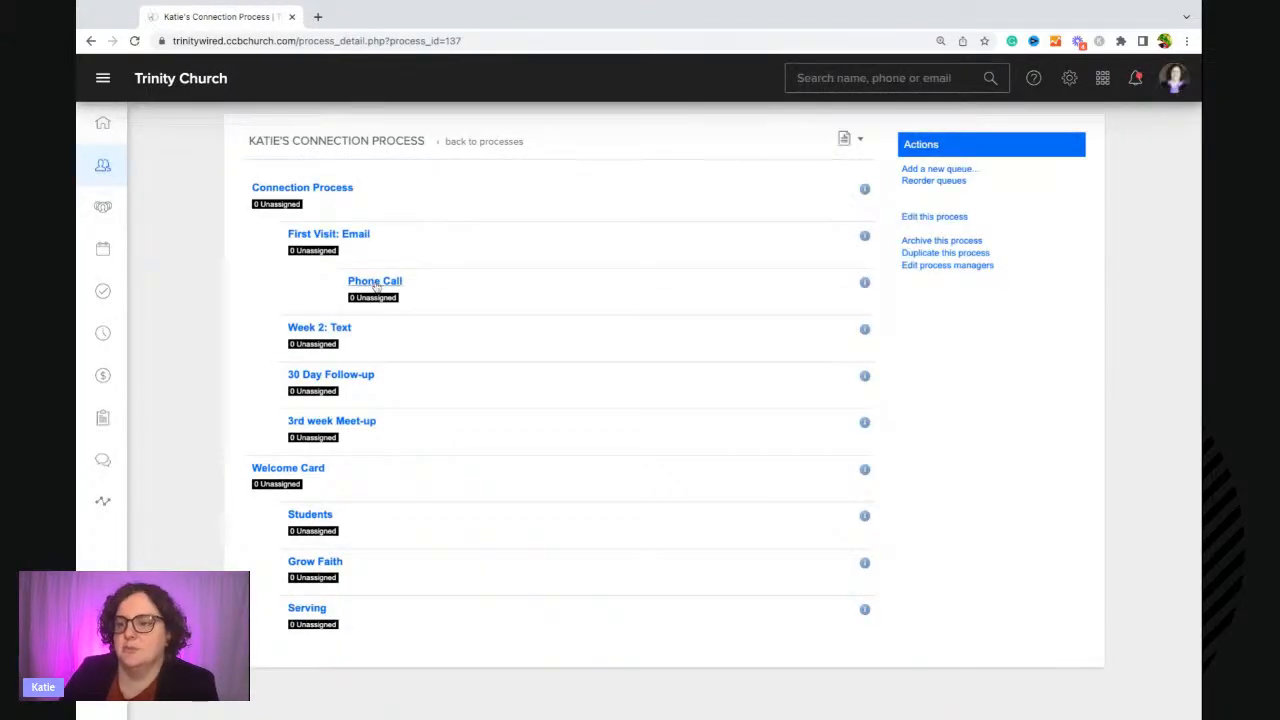
left_click(375, 281)
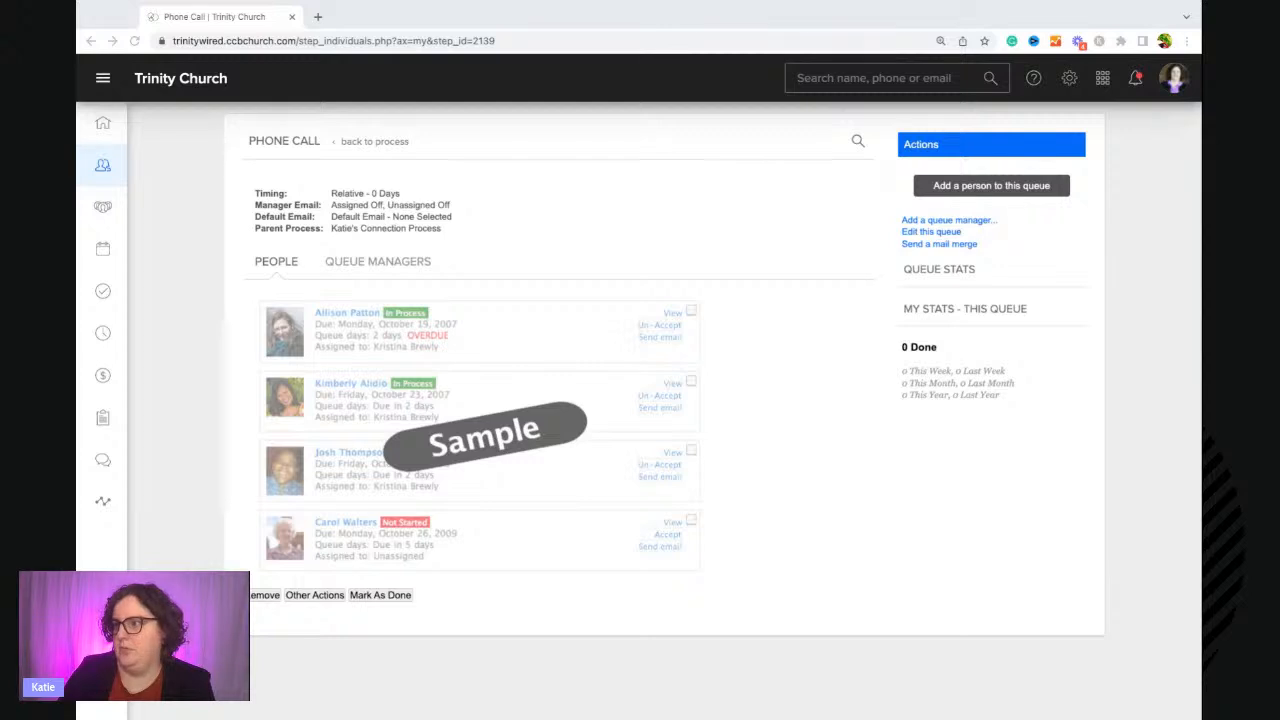
left_click(931, 232)
left_click(931, 232)
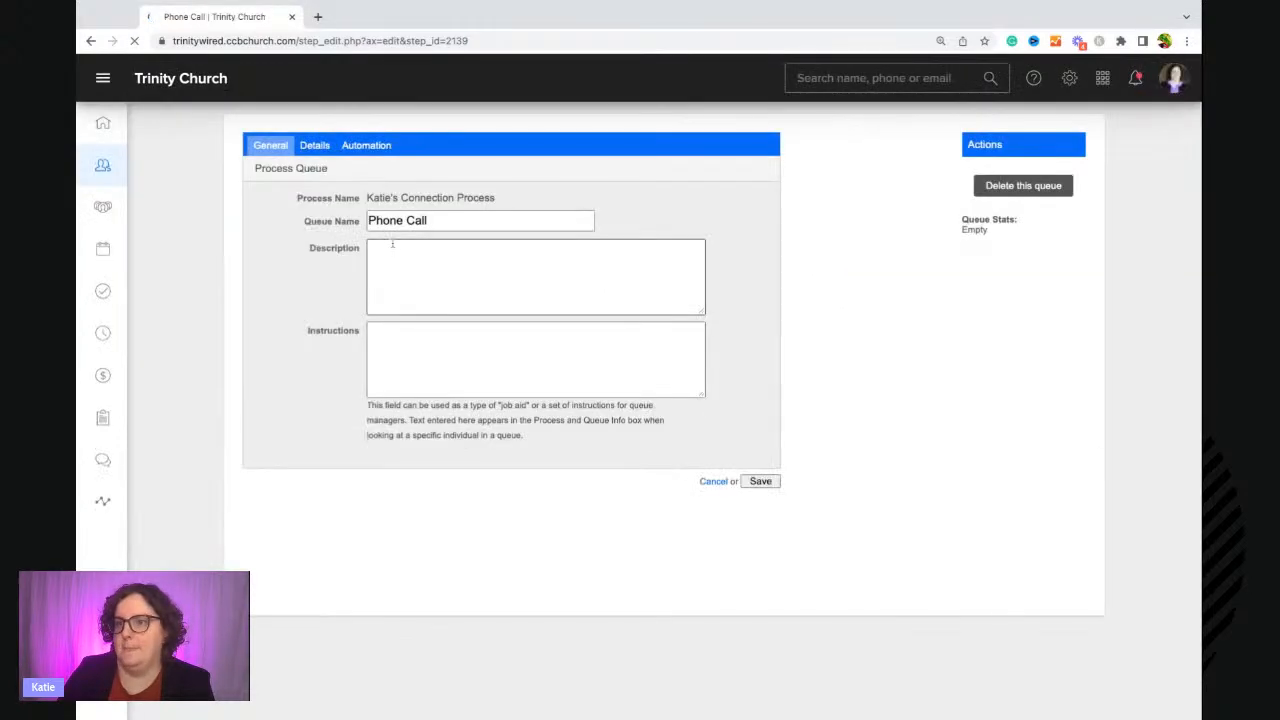
left_click(391, 274)
key("ctrl+v")
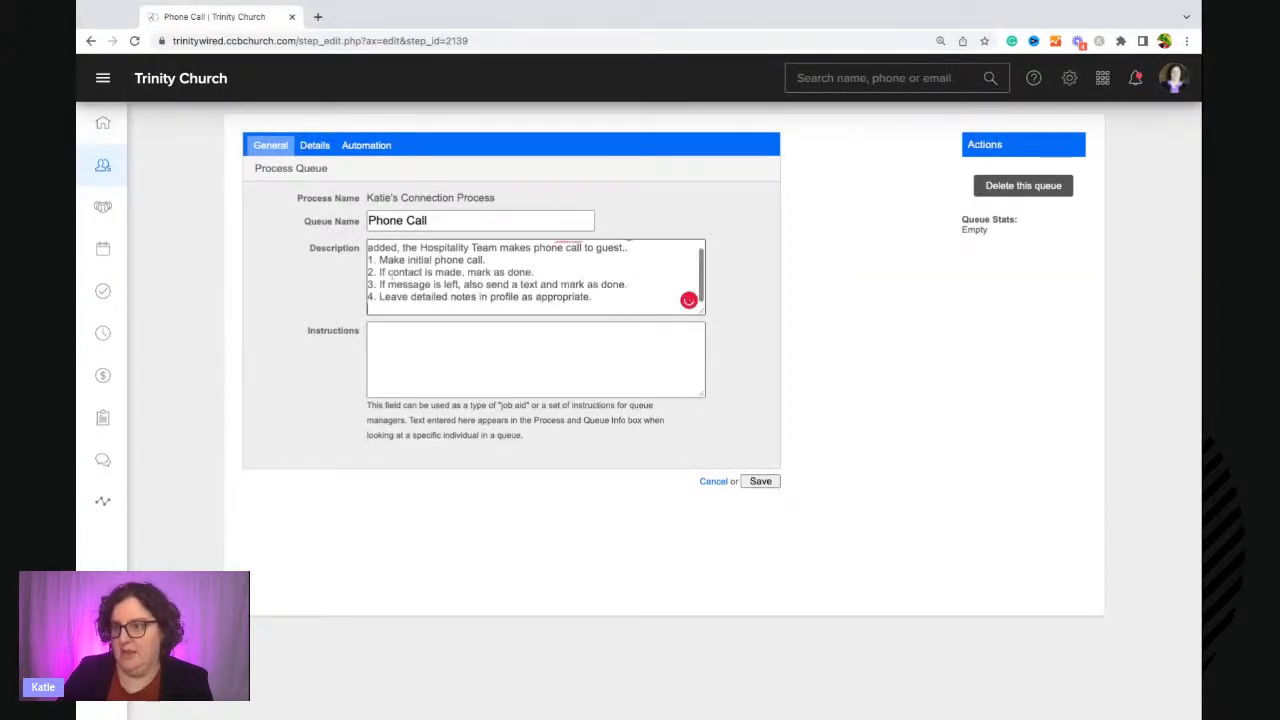
scroll(430, 280, "up", 1)
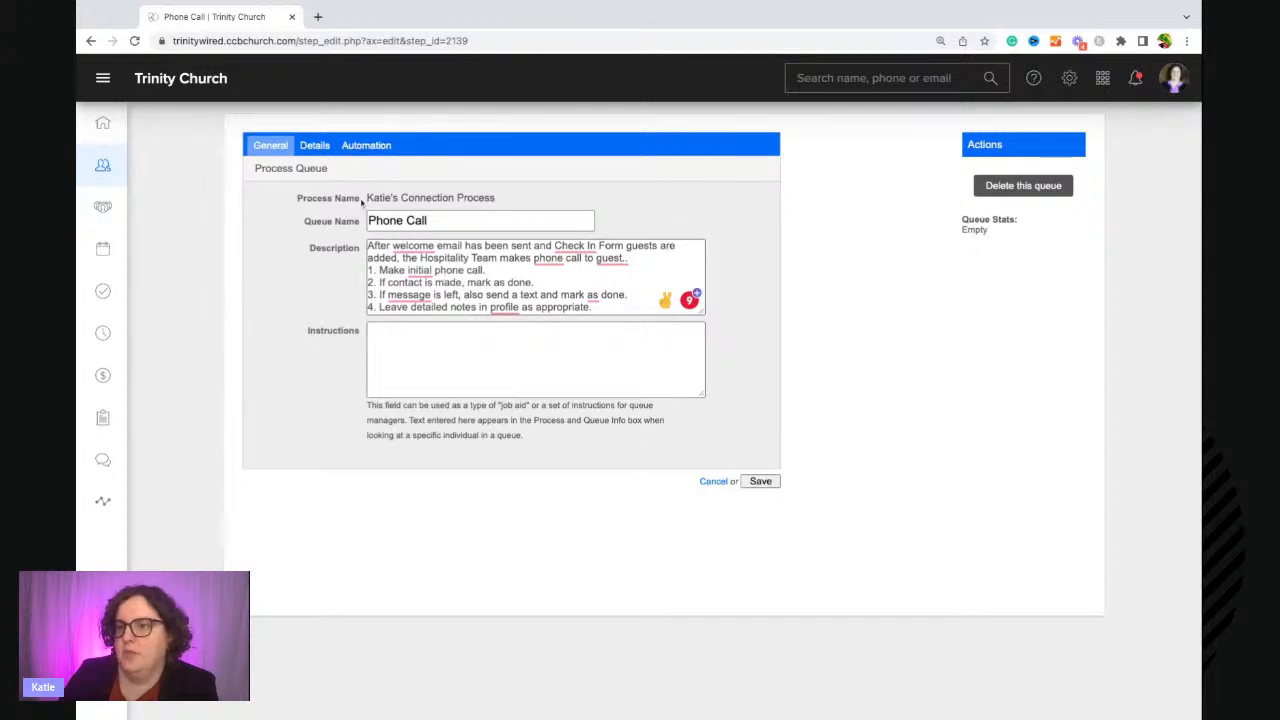
left_click(380, 152)
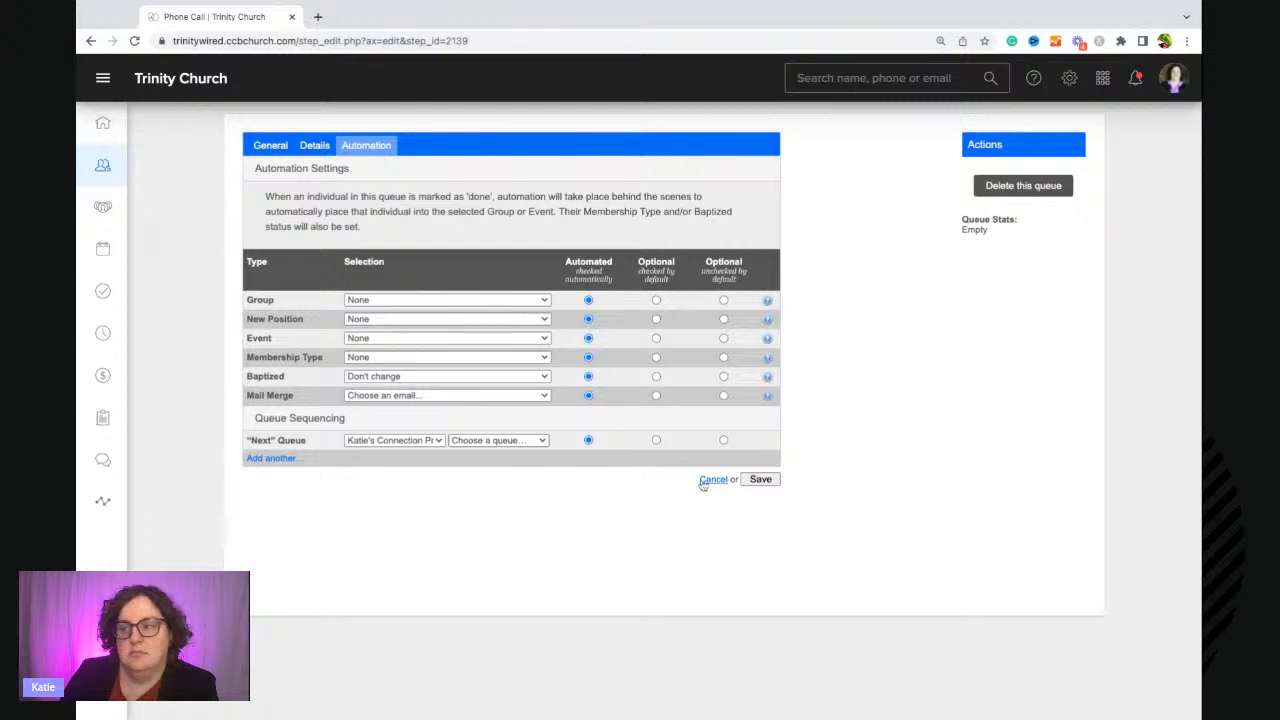
left_click(757, 480)
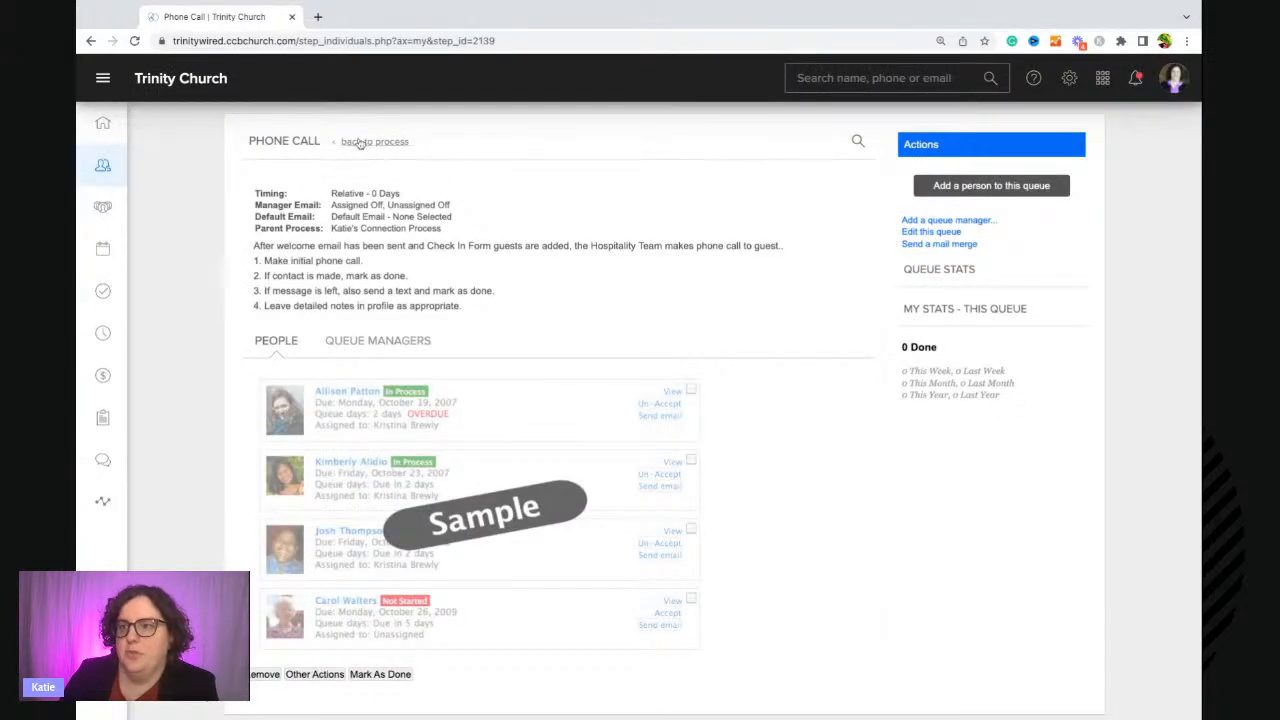
Add Mickey Mouse and Minnie Mouse as queue managers of the Phone Call queue.
left_click(918, 221)
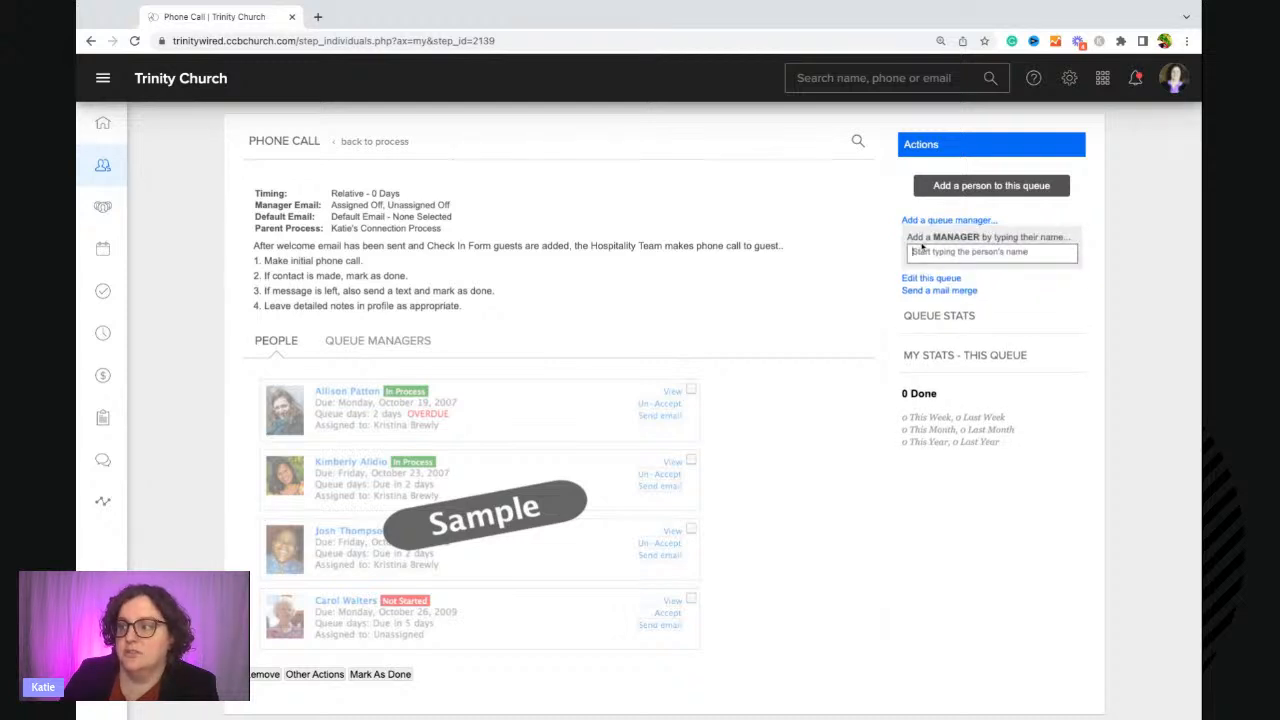
type("mic mous")
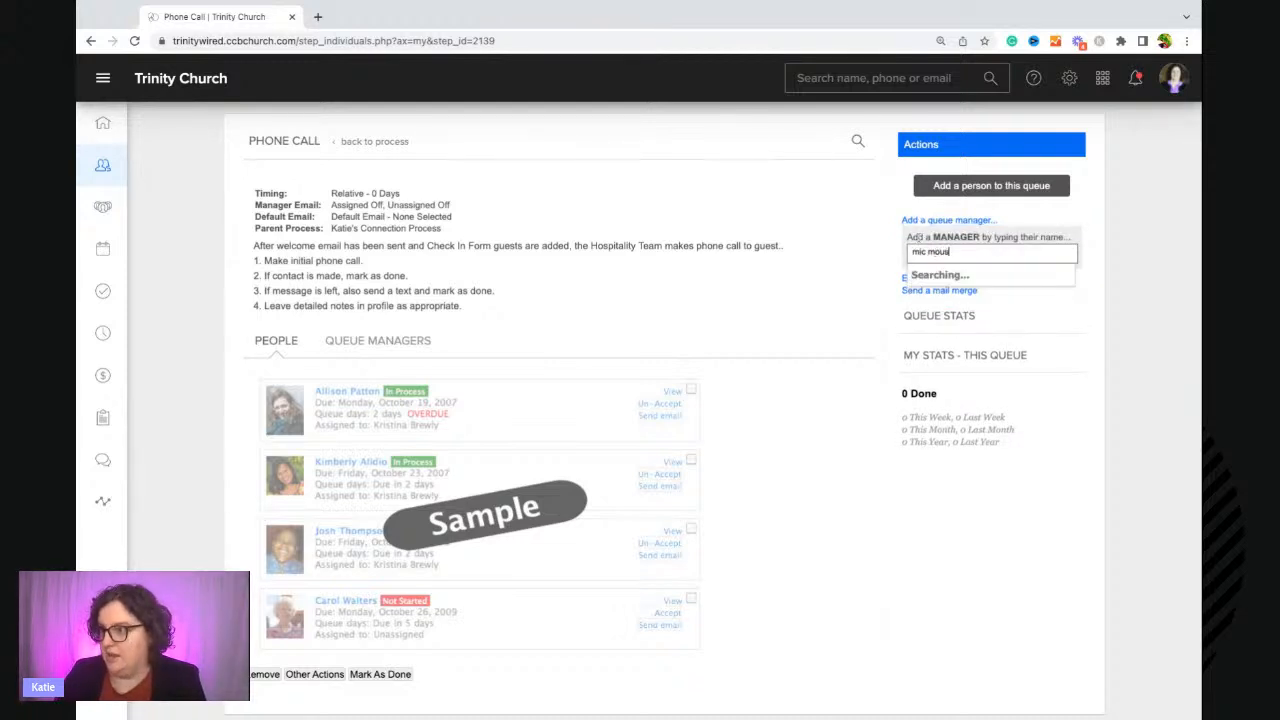
type("e")
key("Return")
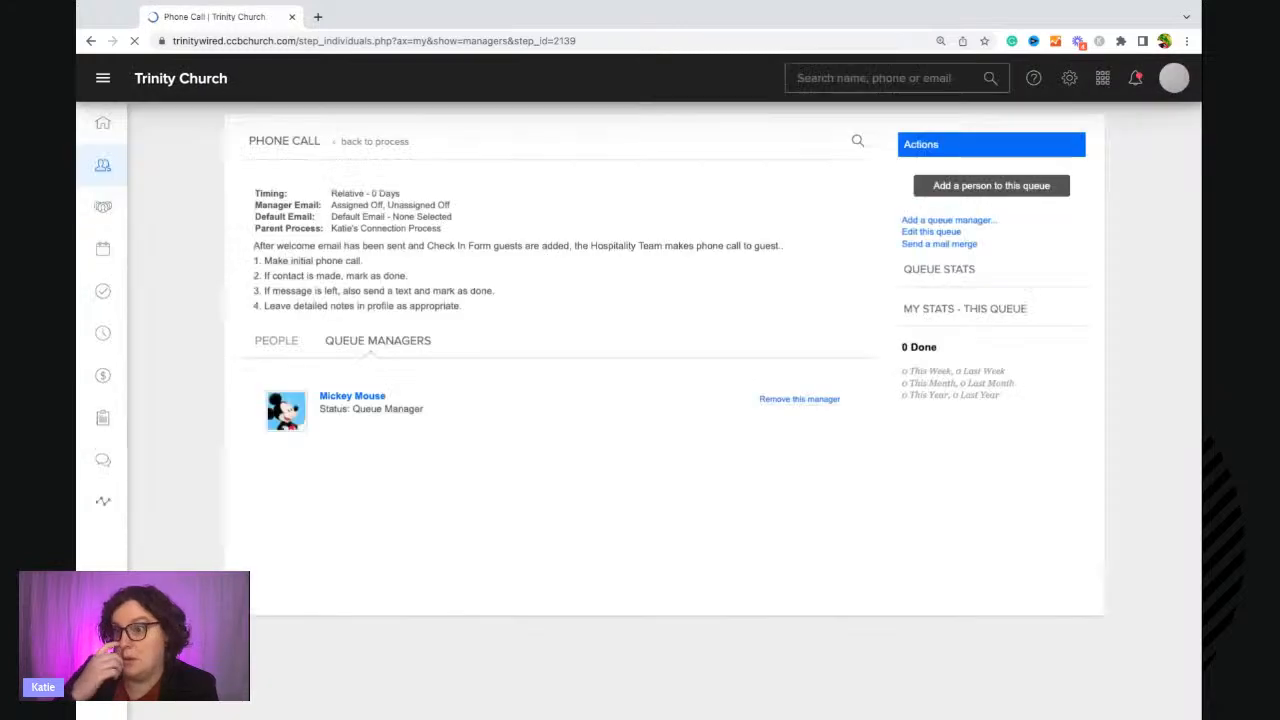
left_click(946, 220)
type("minn m")
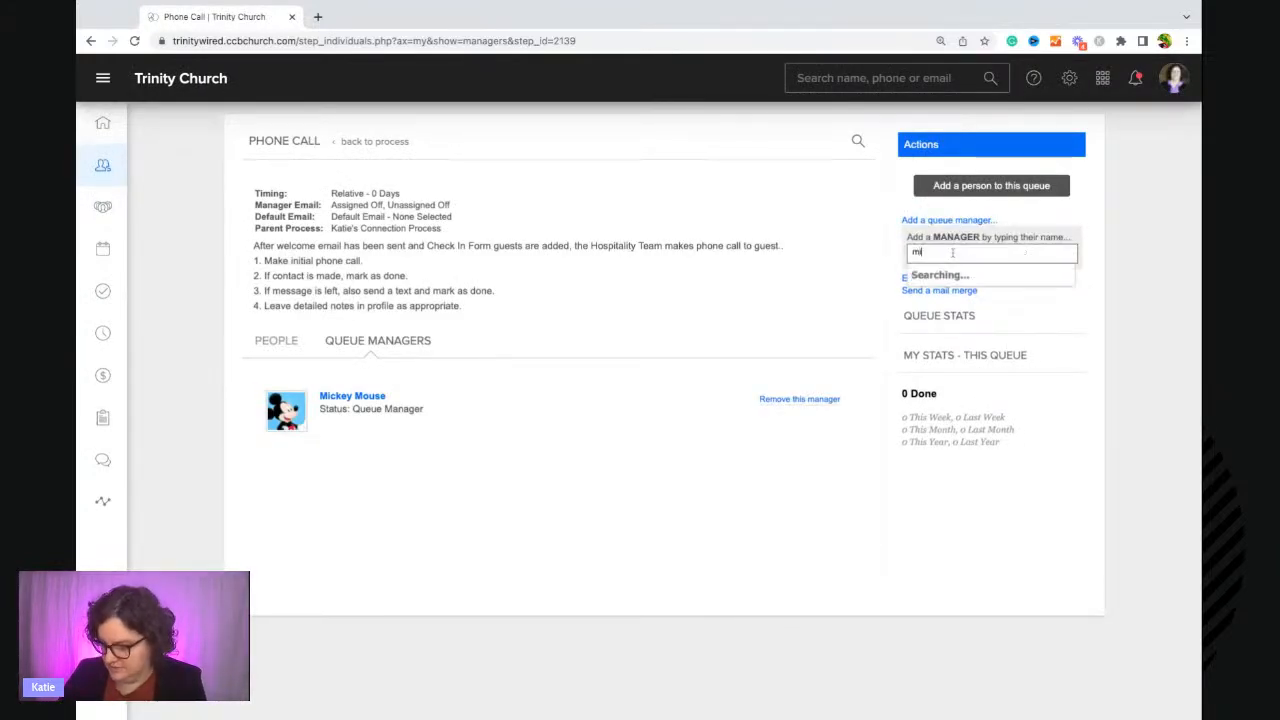
type("ou")
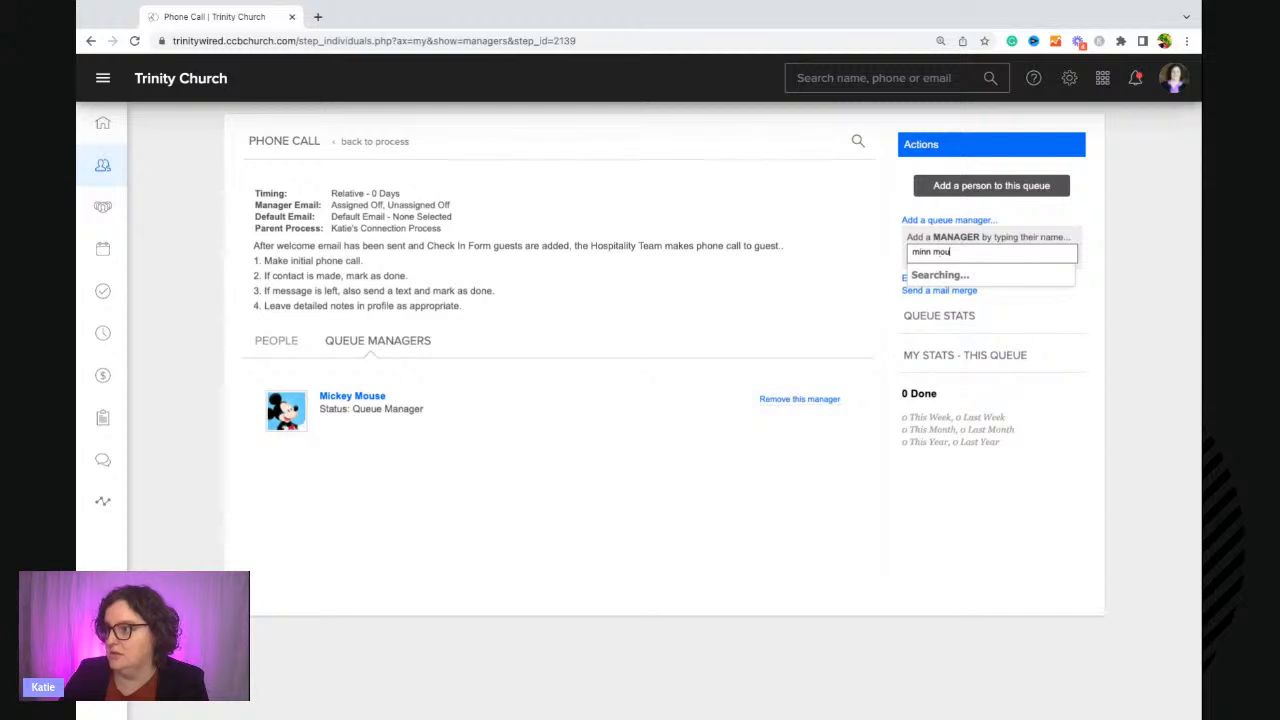
key("Return")
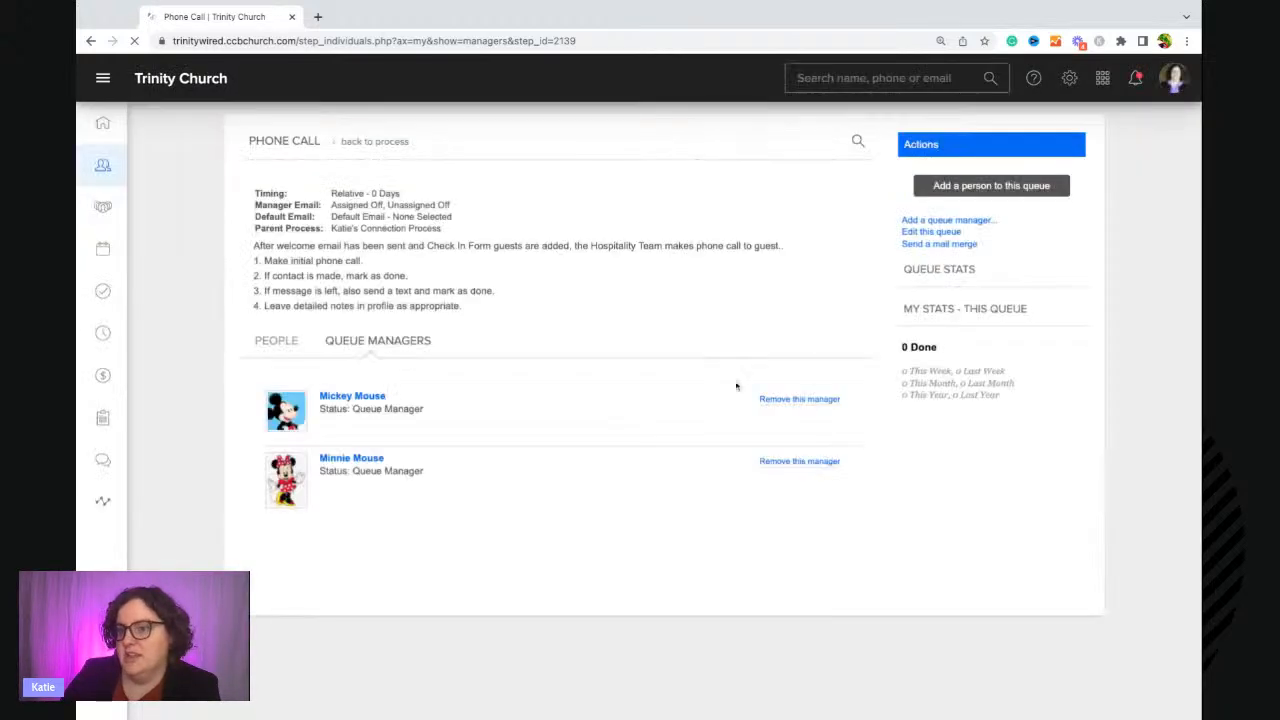
Add Donald Duck as a person to the Phone Call queue.
left_click(279, 345)
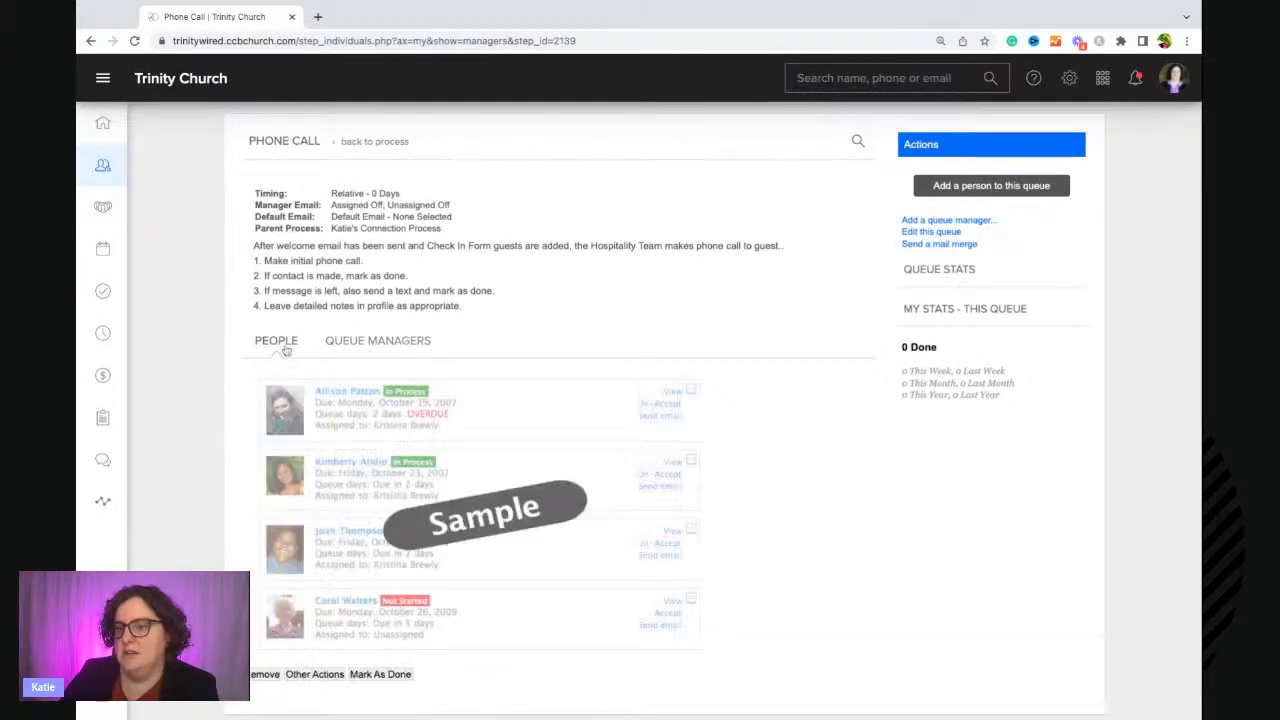
left_click(986, 185)
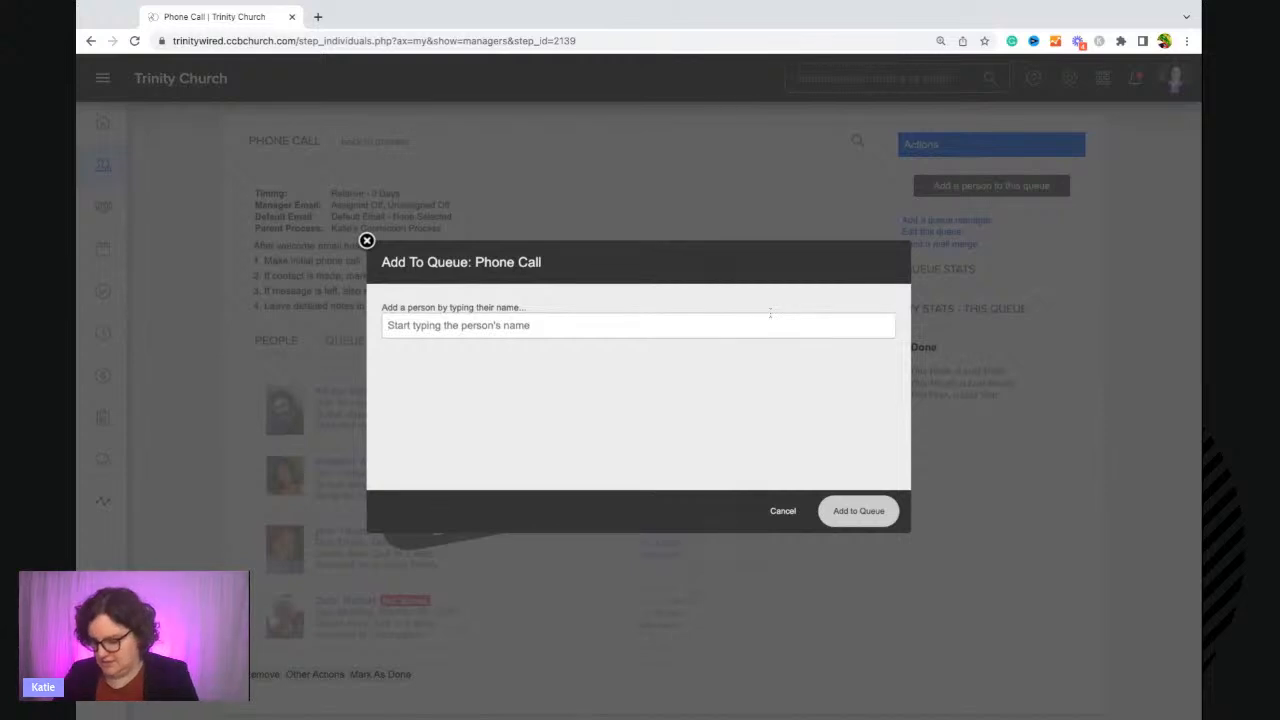
type("don duck")
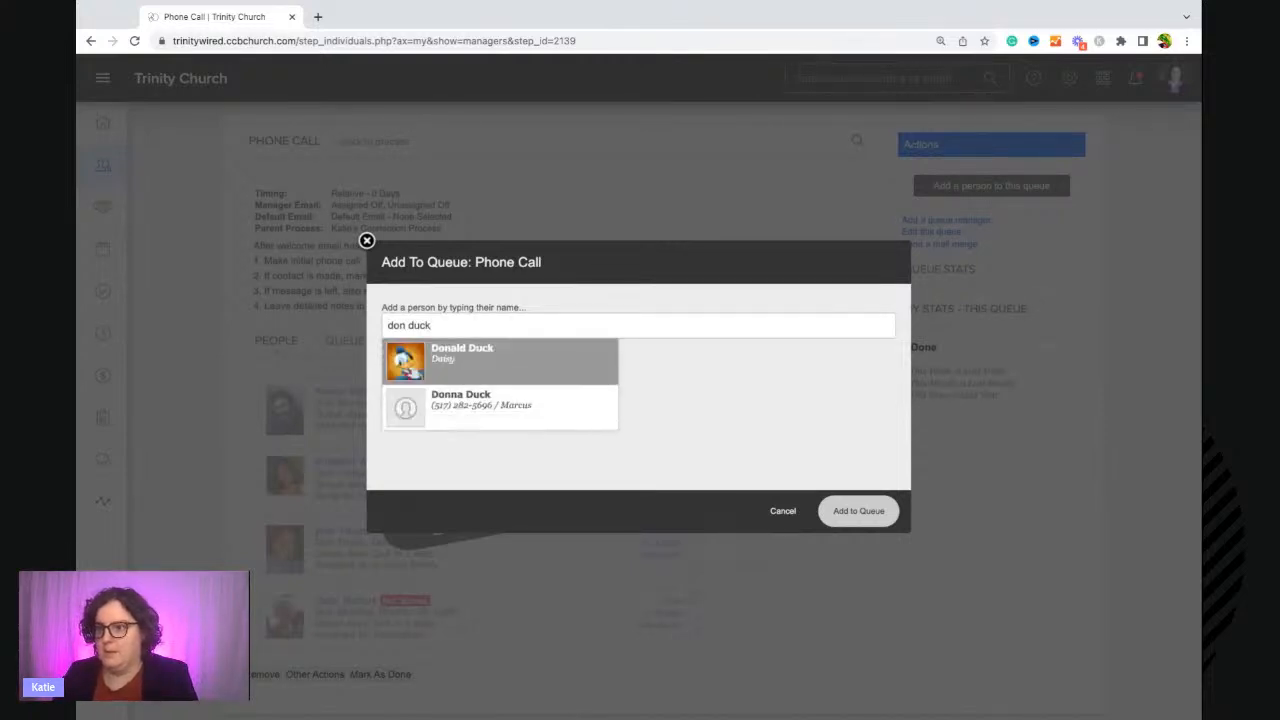
key("Return")
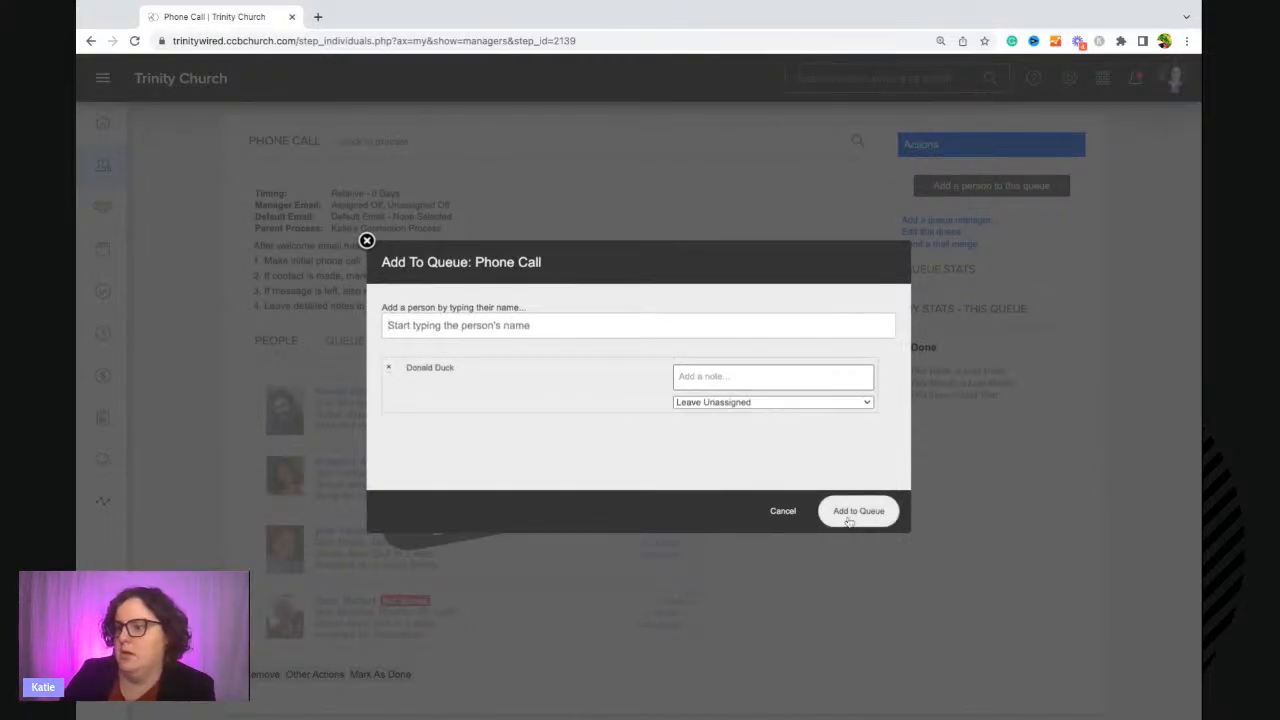
left_click(849, 518)
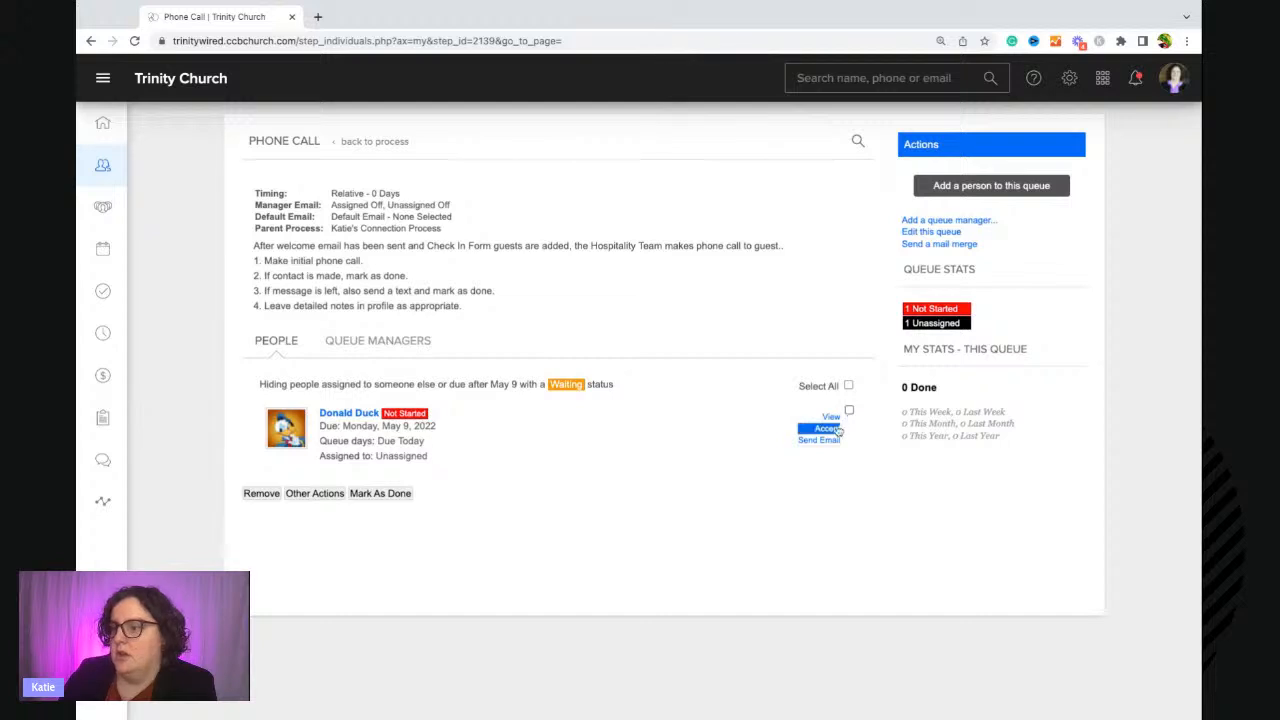
Open Donald Duck's queue record and review its process queues, forms, involvement and family members.
left_click(345, 416)
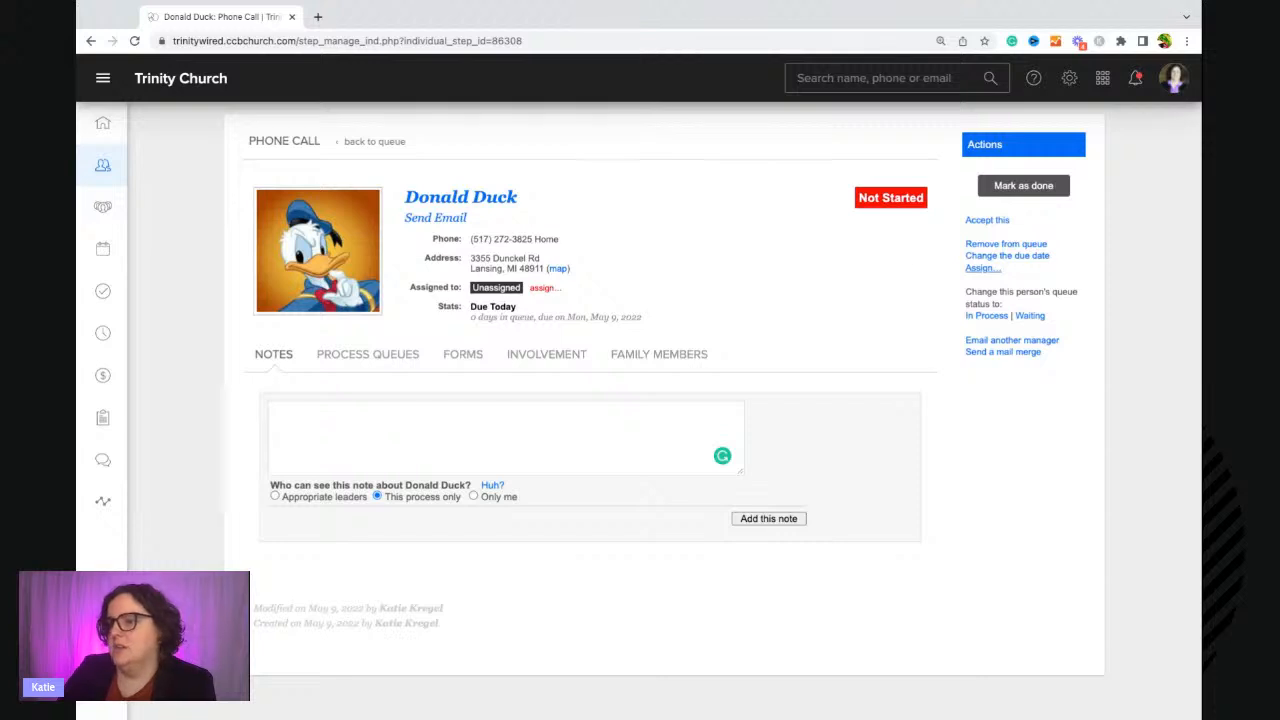
left_click(360, 362)
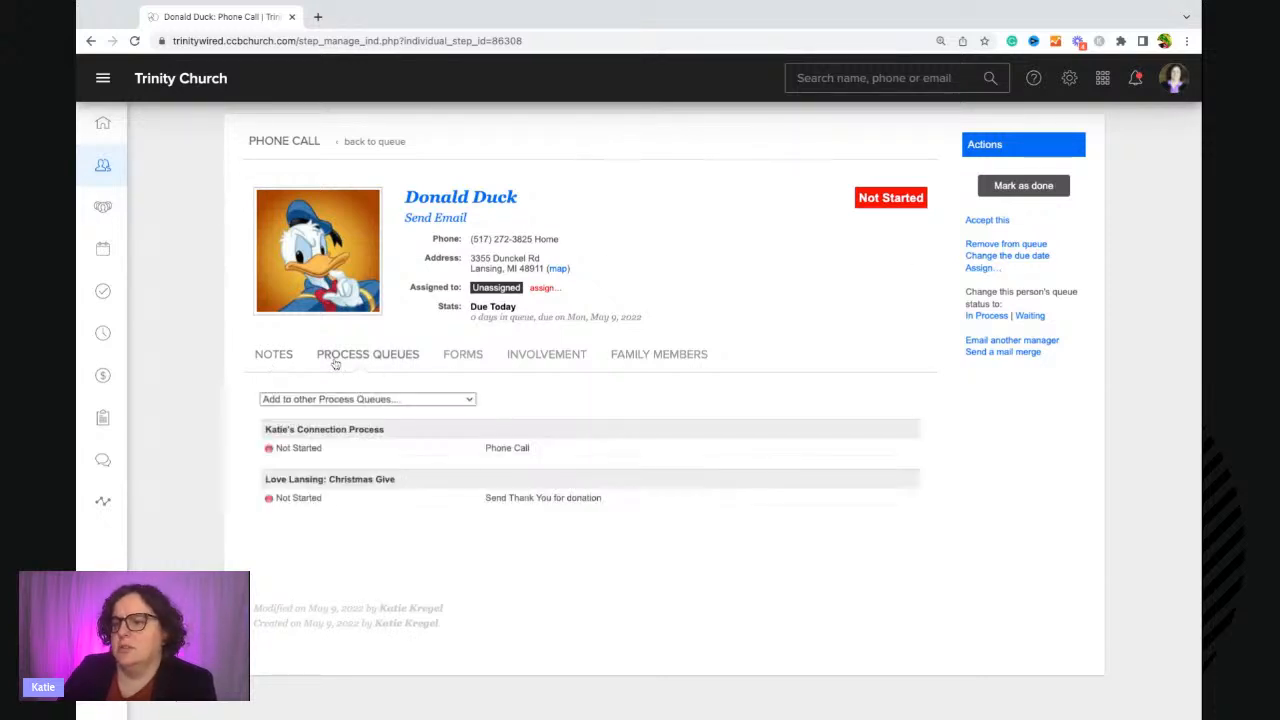
left_click(512, 364)
left_click(455, 362)
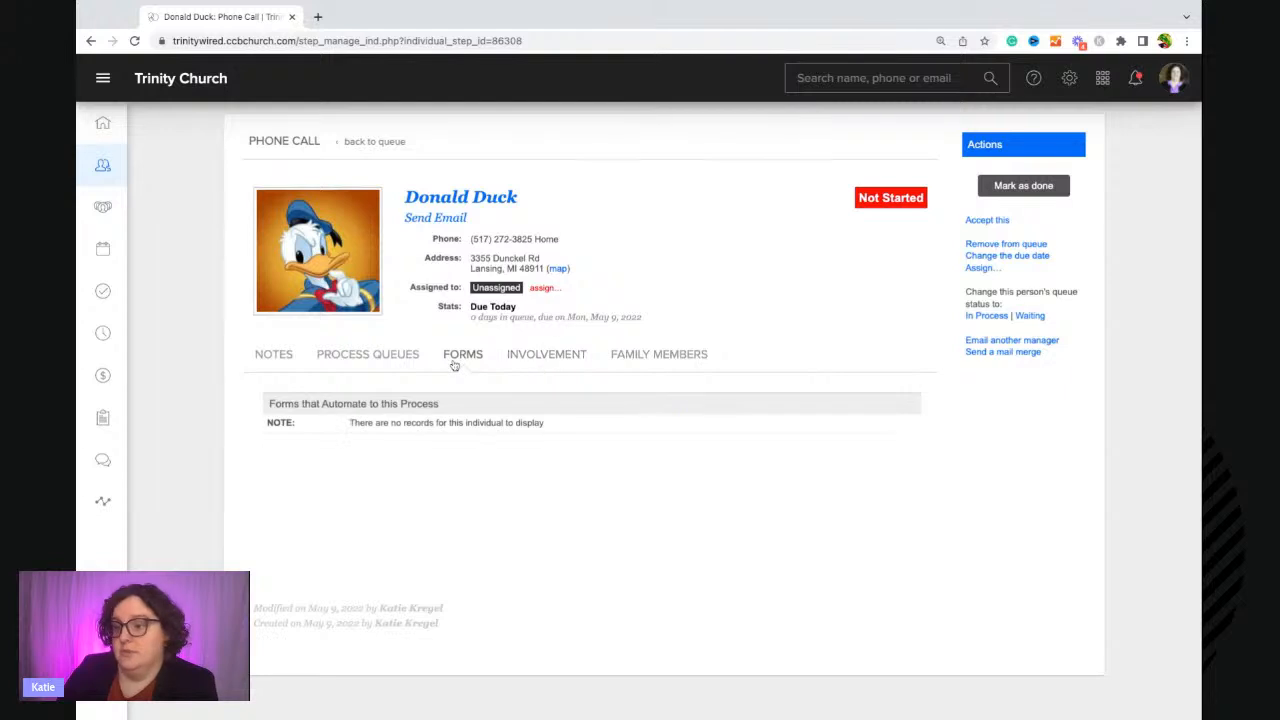
left_click(660, 362)
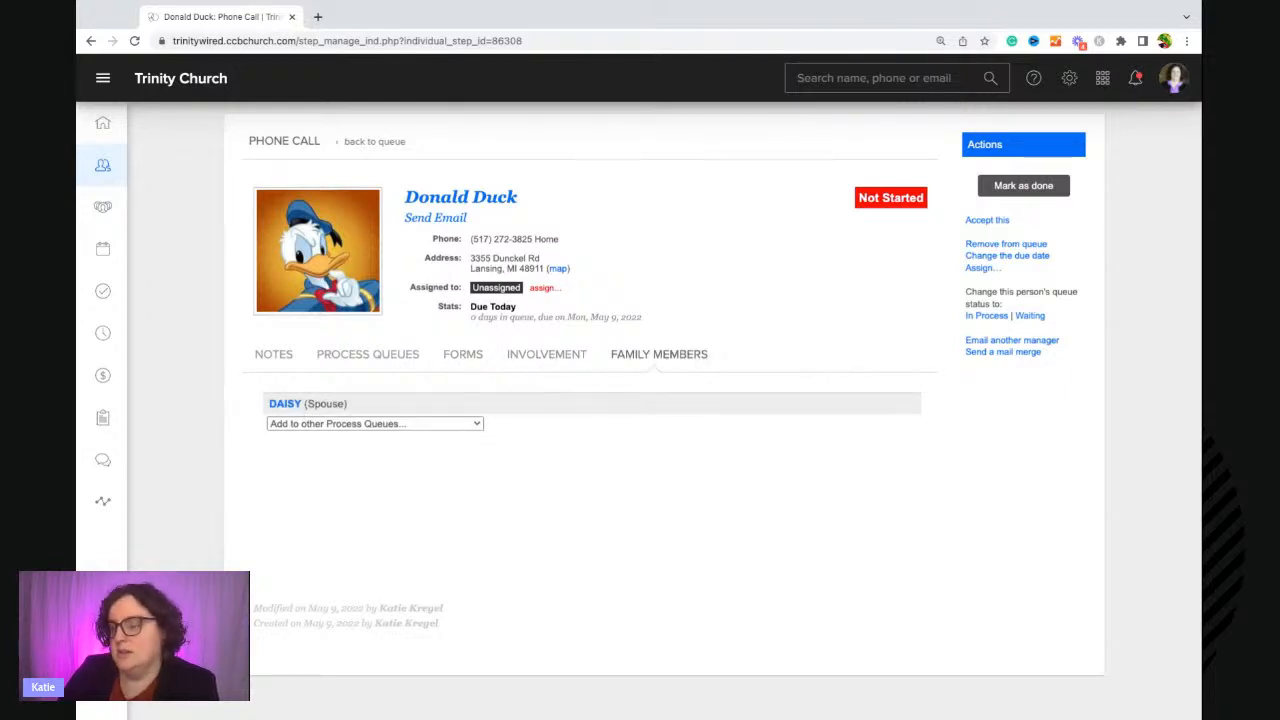
Assign Donald Duck in the Phone Call queue to Mickey Mouse.
left_click(978, 268)
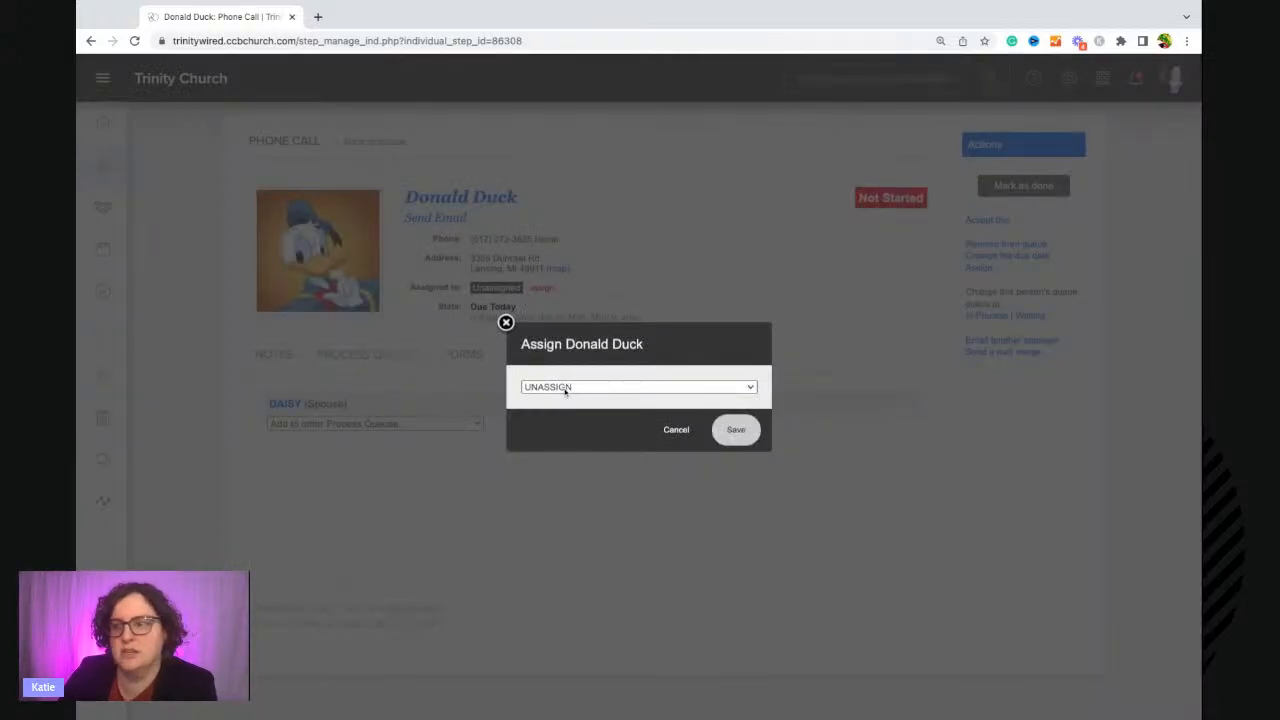
left_click(505, 323)
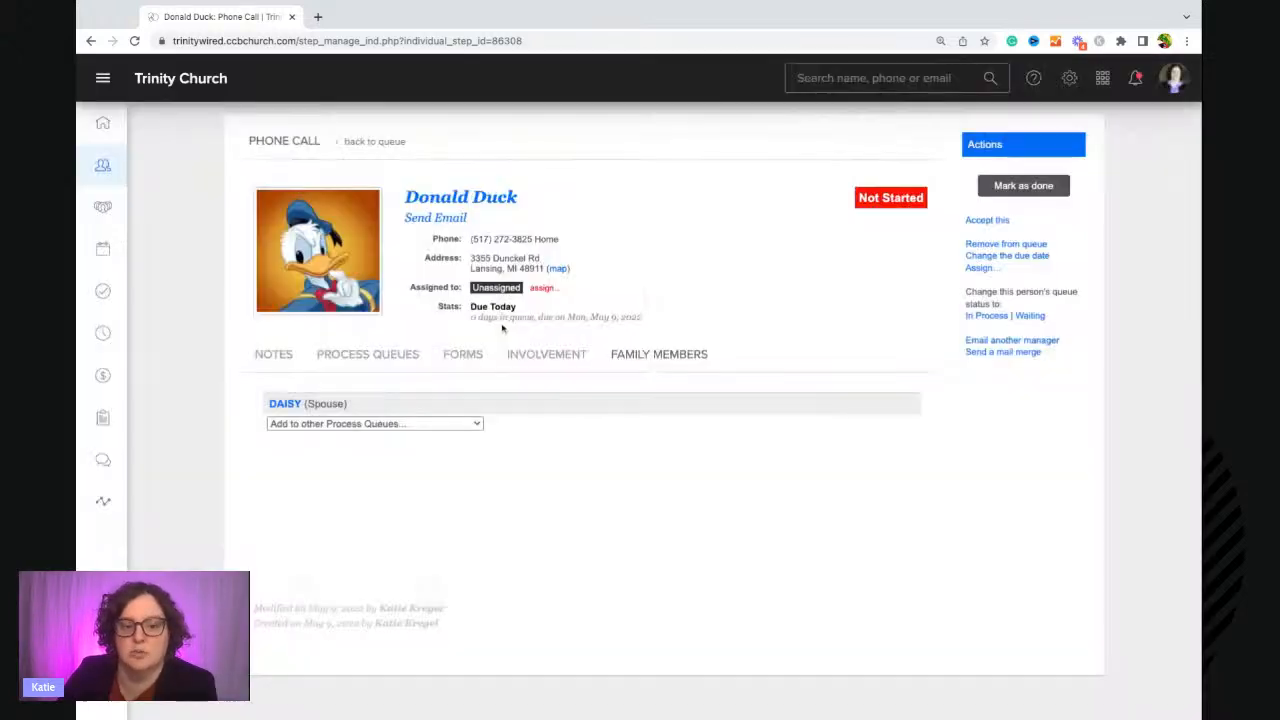
left_click(994, 271)
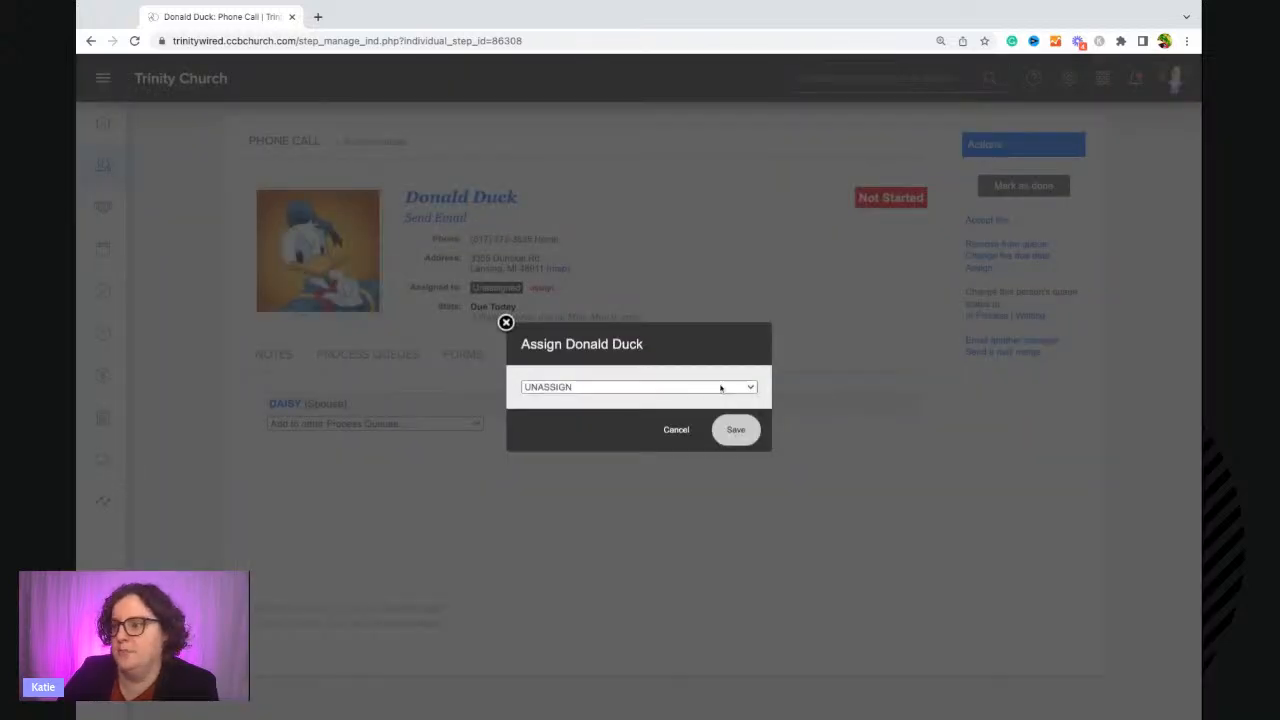
left_click(721, 388)
left_click(735, 439)
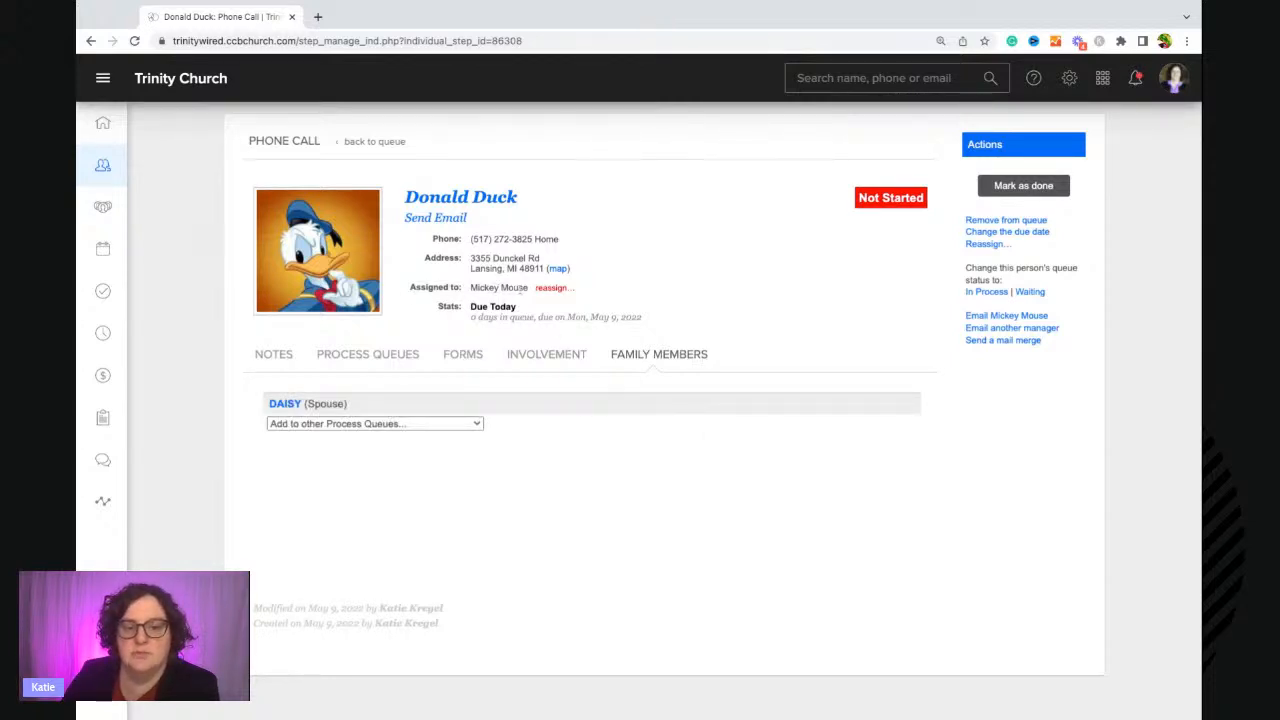
Return to the Phone Call queue and open Donald Duck's queue record.
left_click(372, 141)
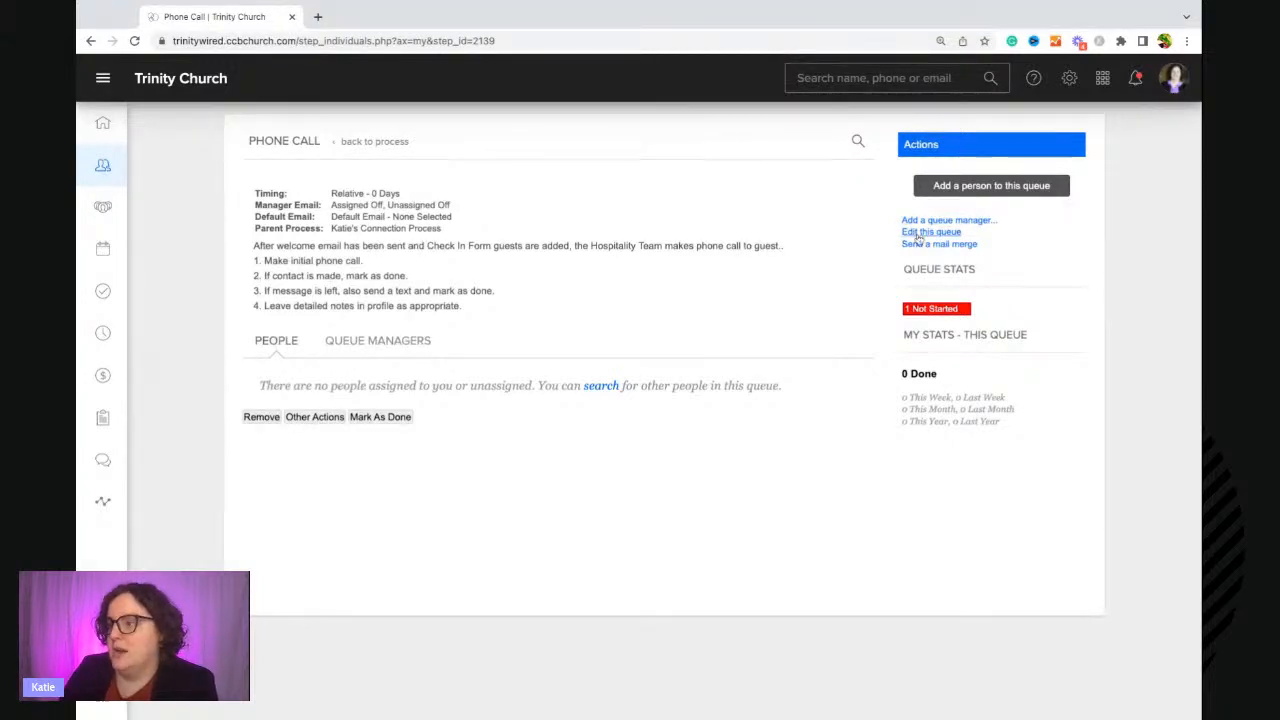
left_click(937, 314)
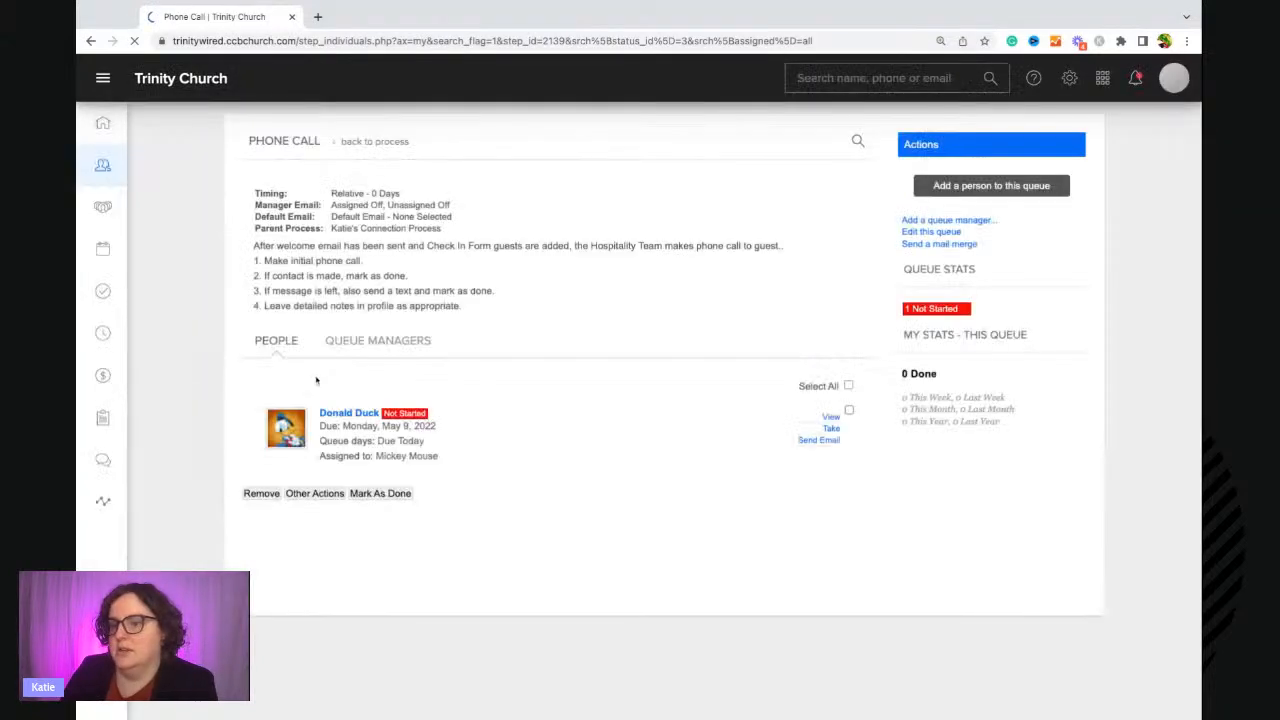
left_click(359, 419)
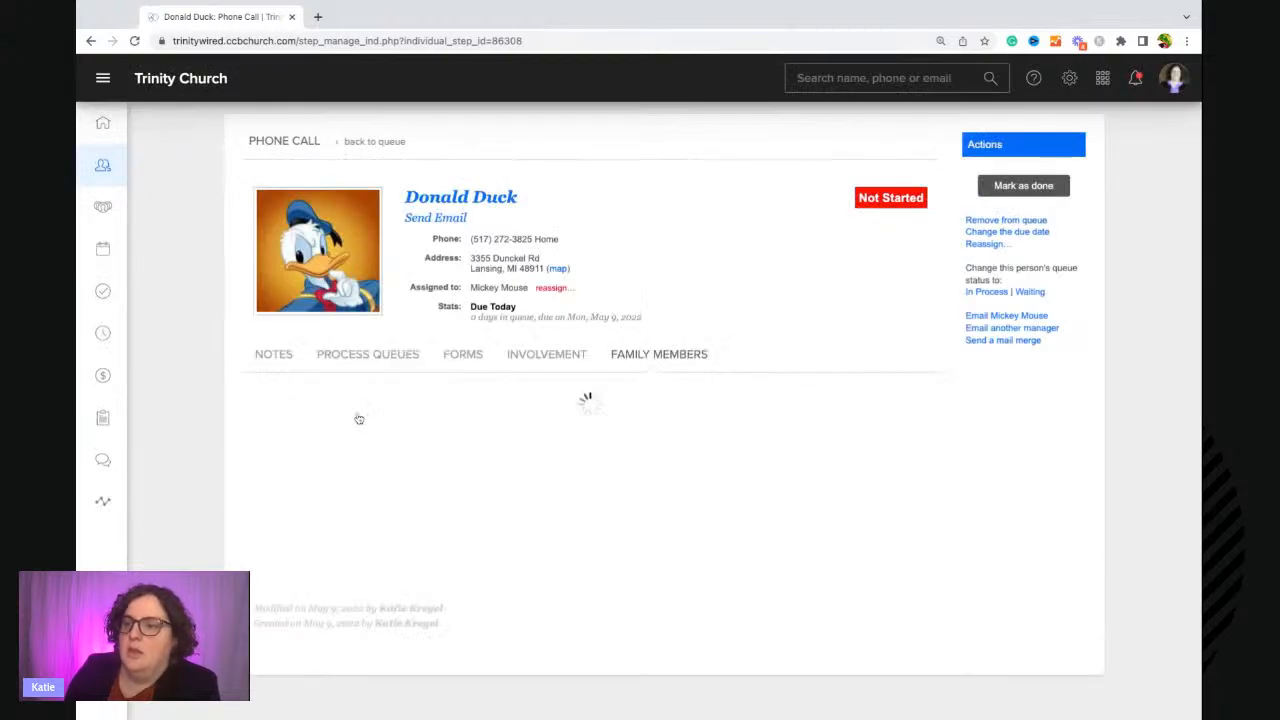
Add the note "Spoke with Donald - he loves our church!" to Donald Duck's record, visible to this process only.
left_click(266, 361)
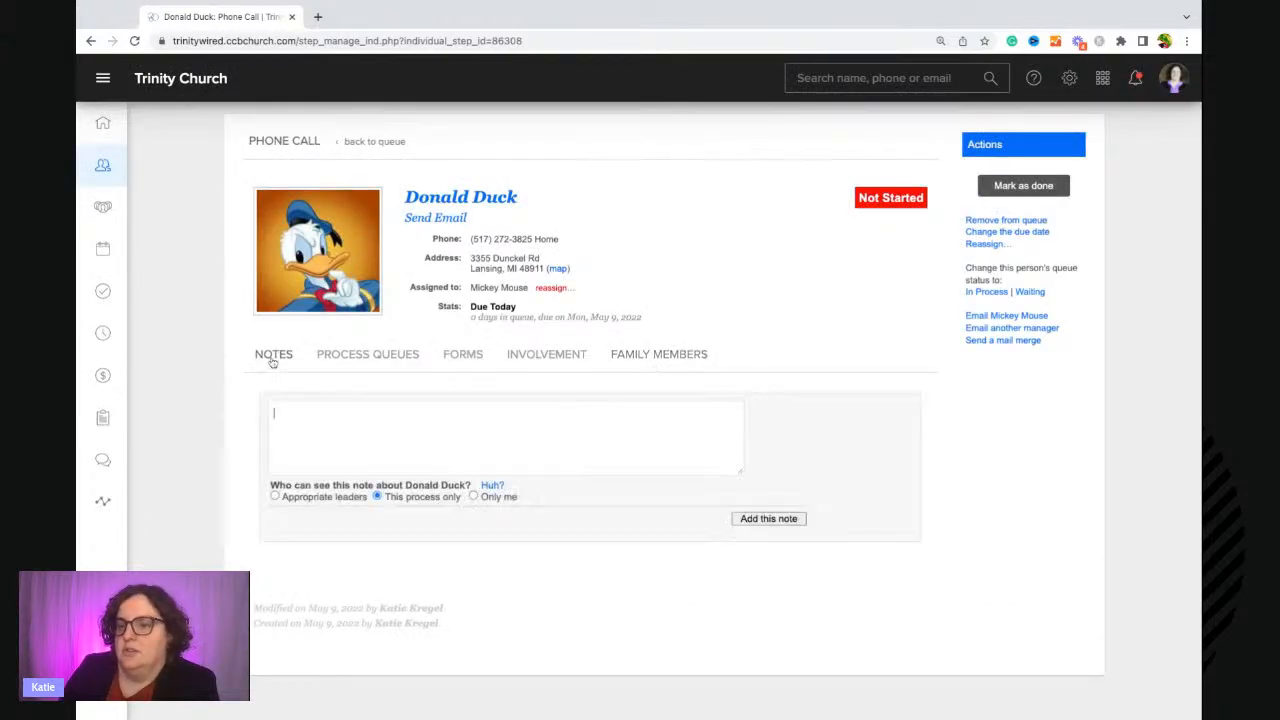
left_click(278, 416)
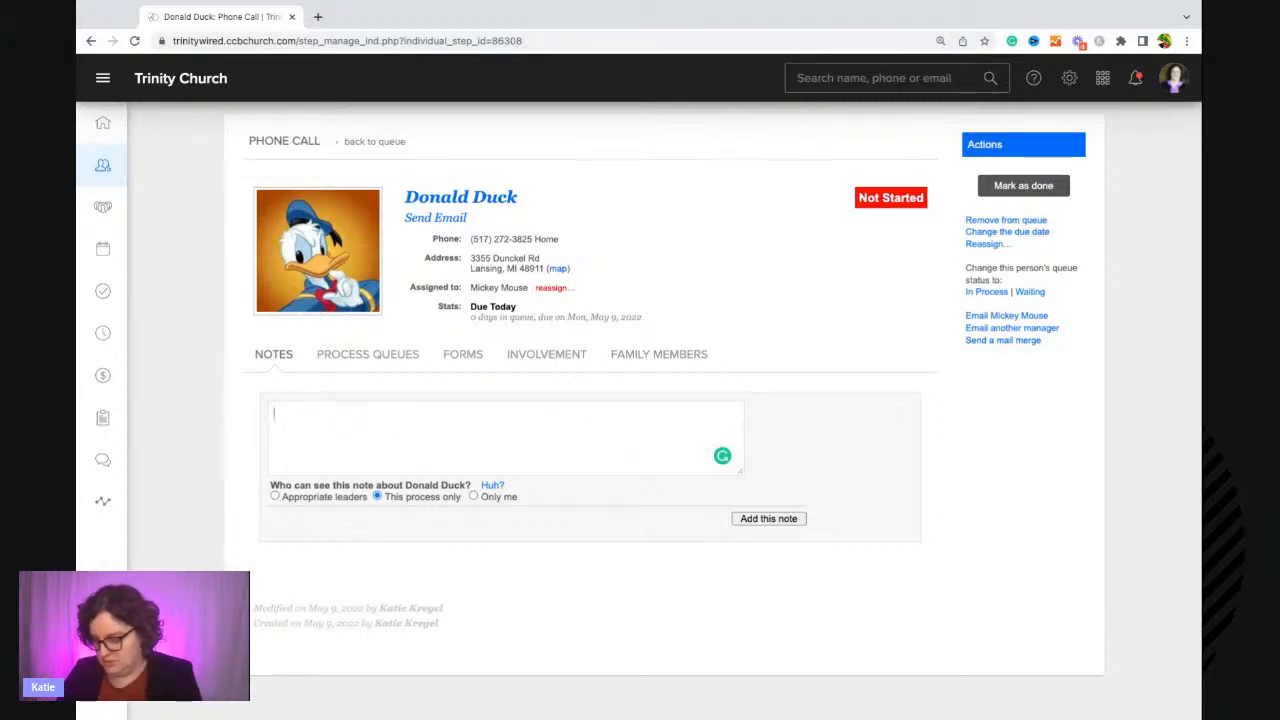
type("Spoke wi")
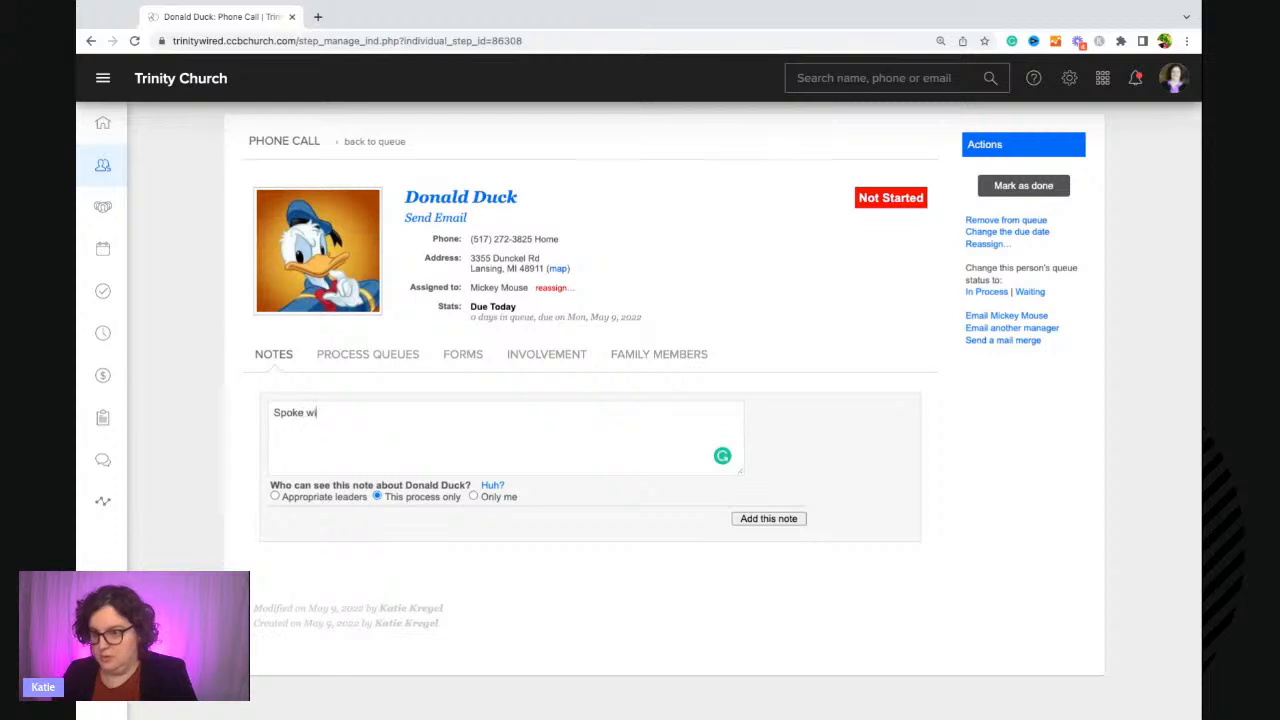
type("th Donald")
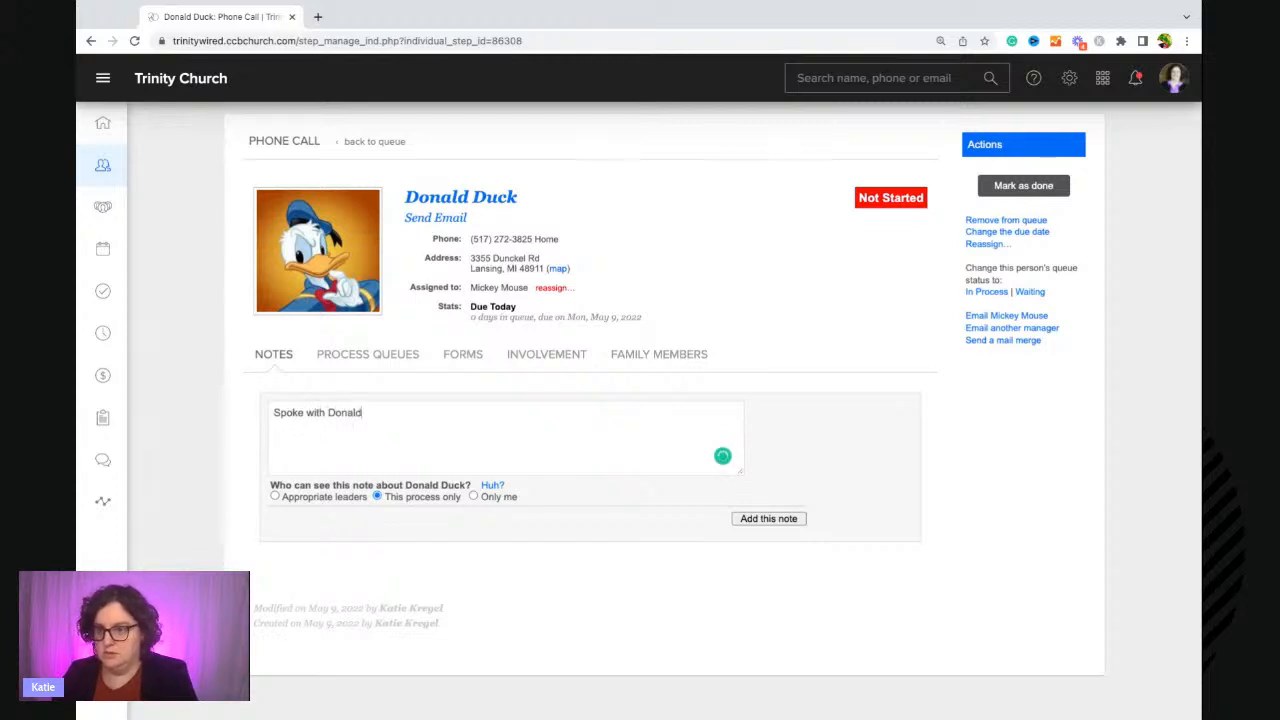
type(" - he")
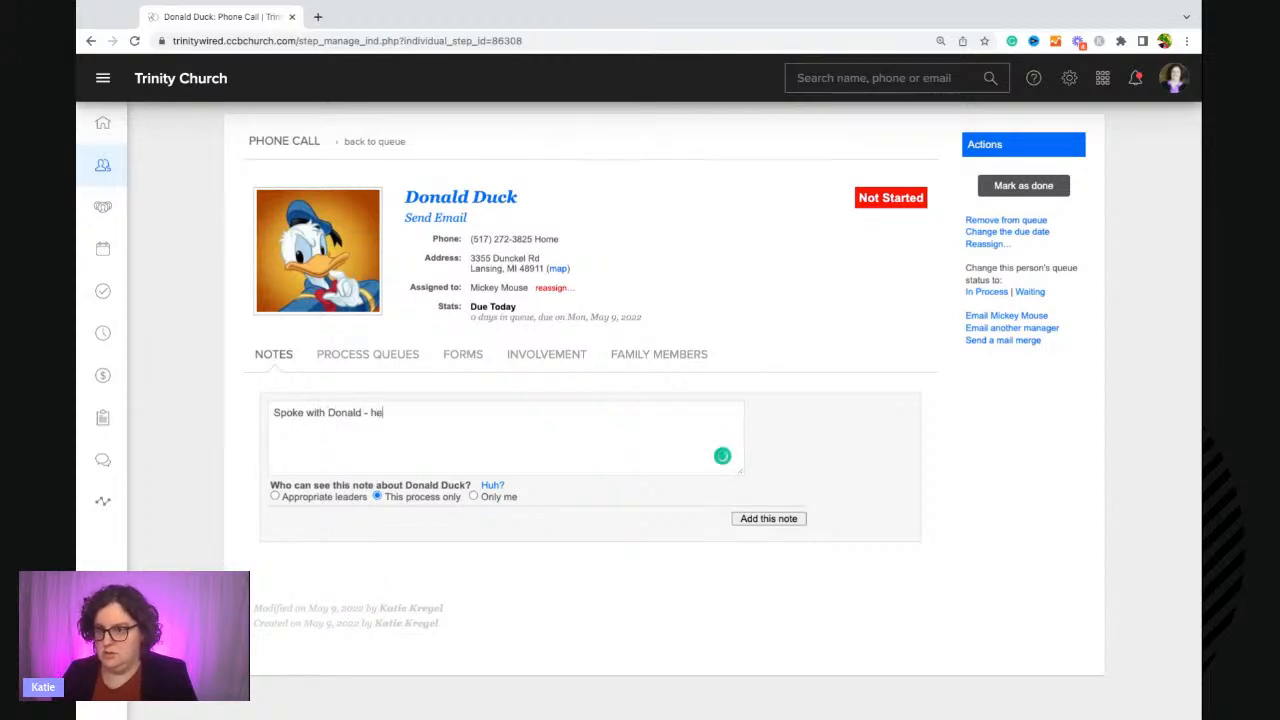
type(" loves our ")
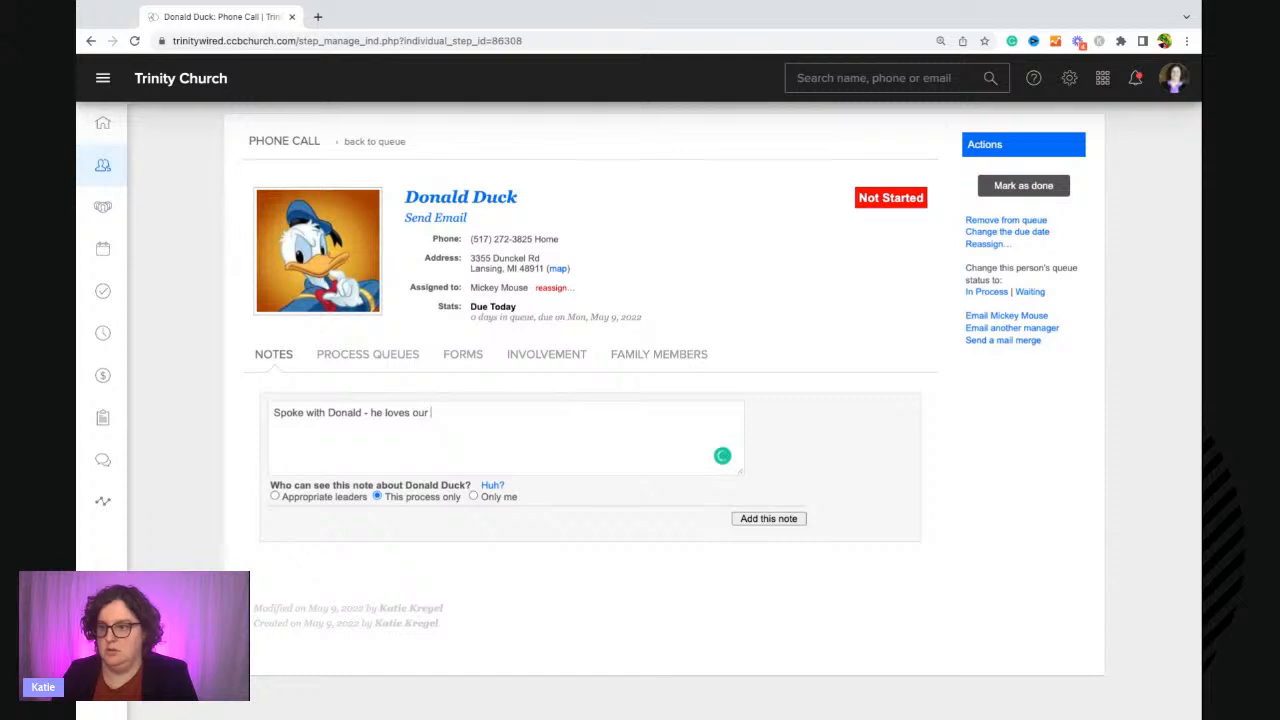
type("church!")
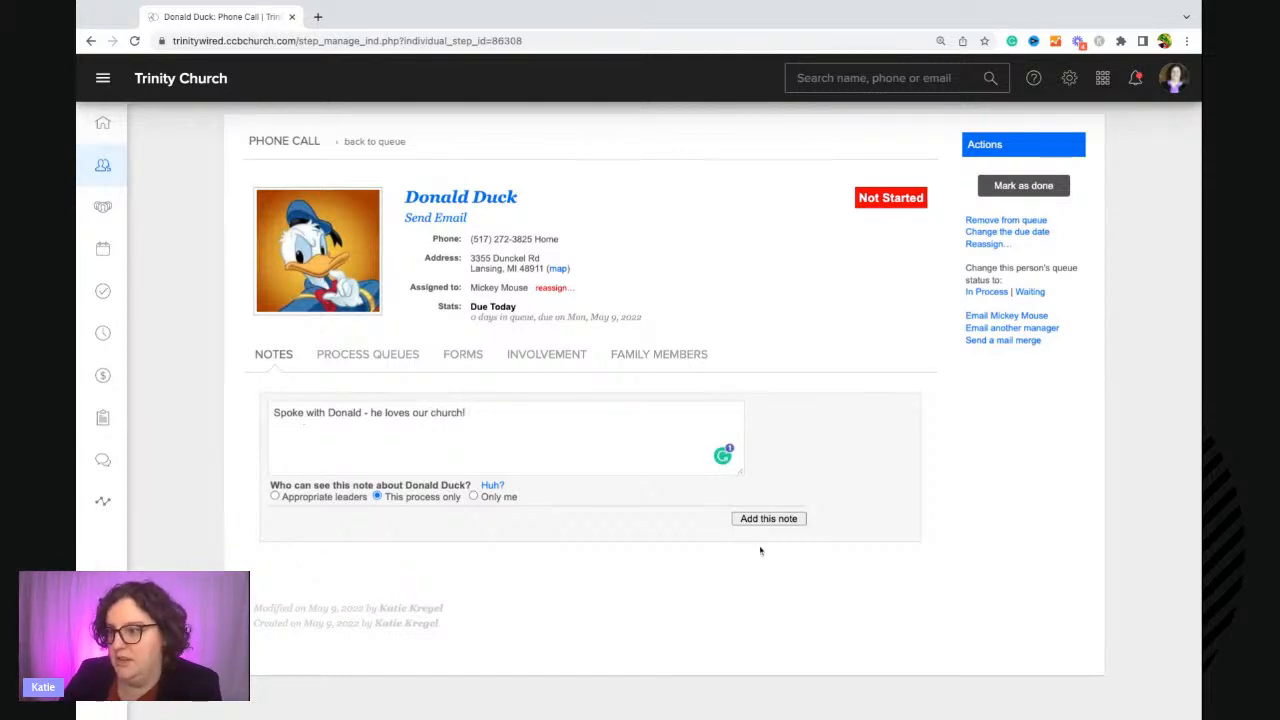
left_click(766, 520)
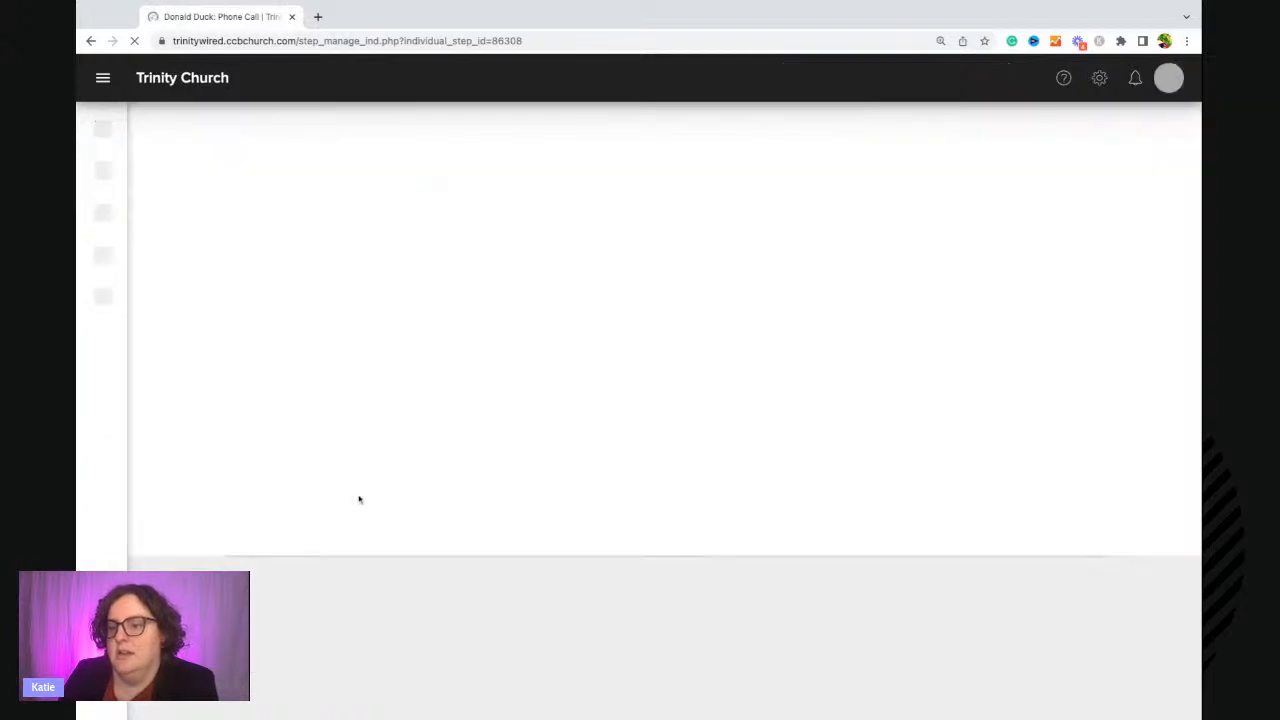
Delete the note just added to Donald Duck's record.
scroll(363, 497, "down", 1)
scroll(363, 497, "down", 1)
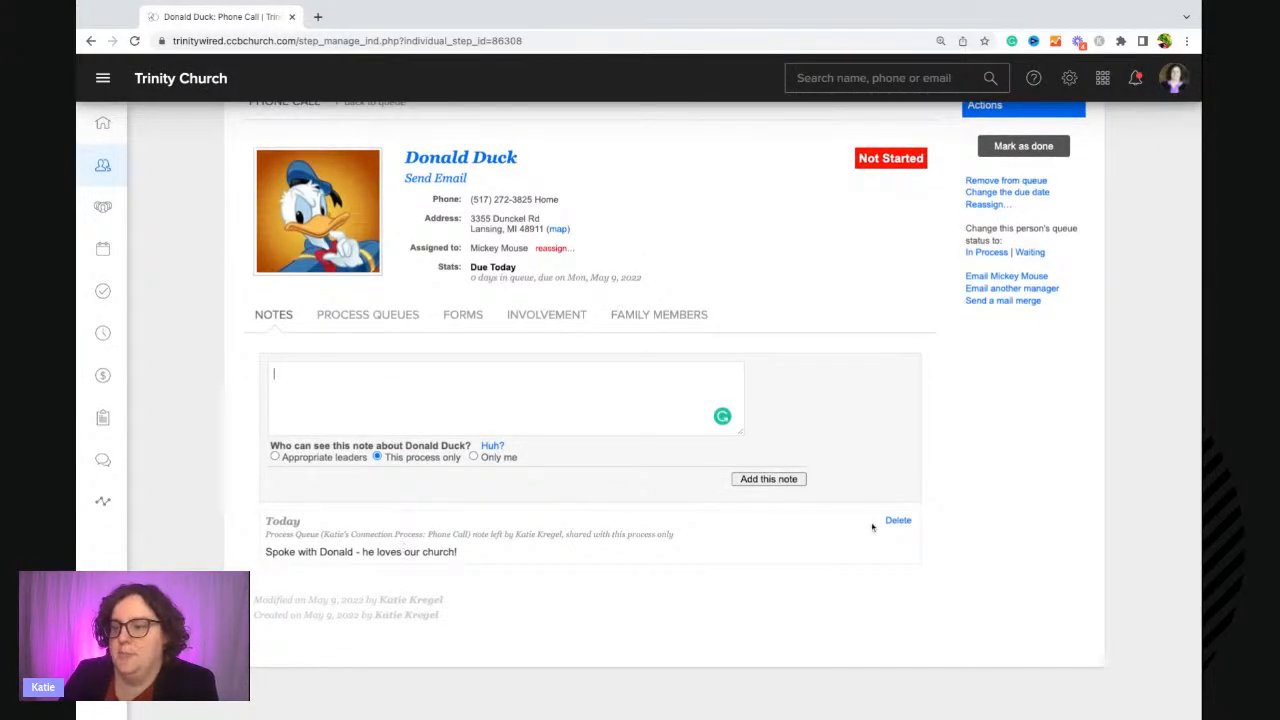
left_click(897, 521)
left_click(712, 428)
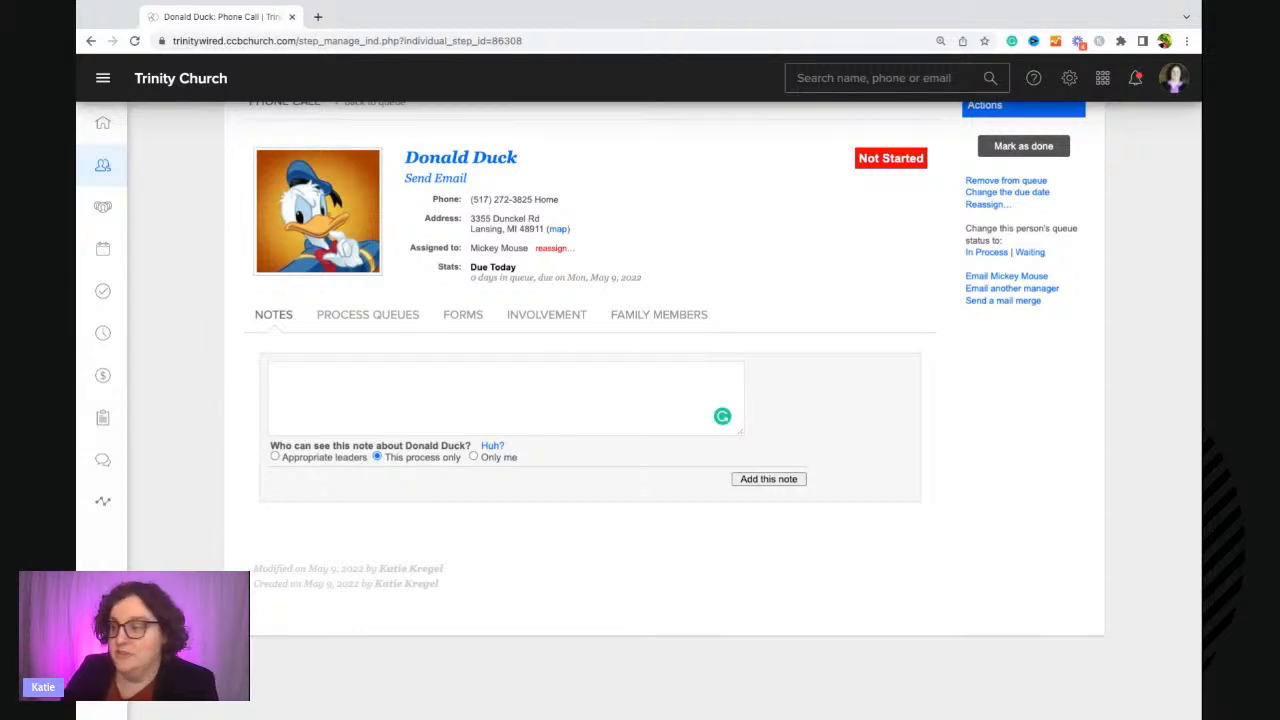
Mark Donald Duck as done in the Phone Call queue and save.
scroll(698, 392, "up", 2)
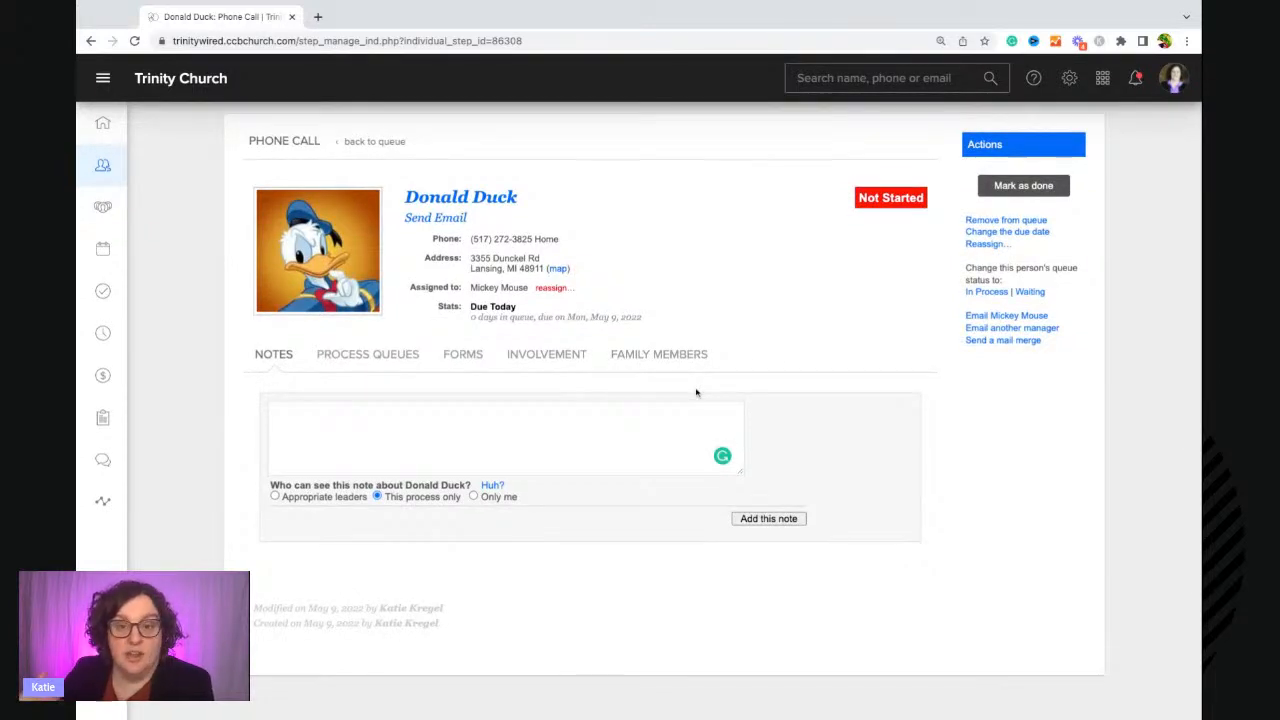
left_click(1045, 188)
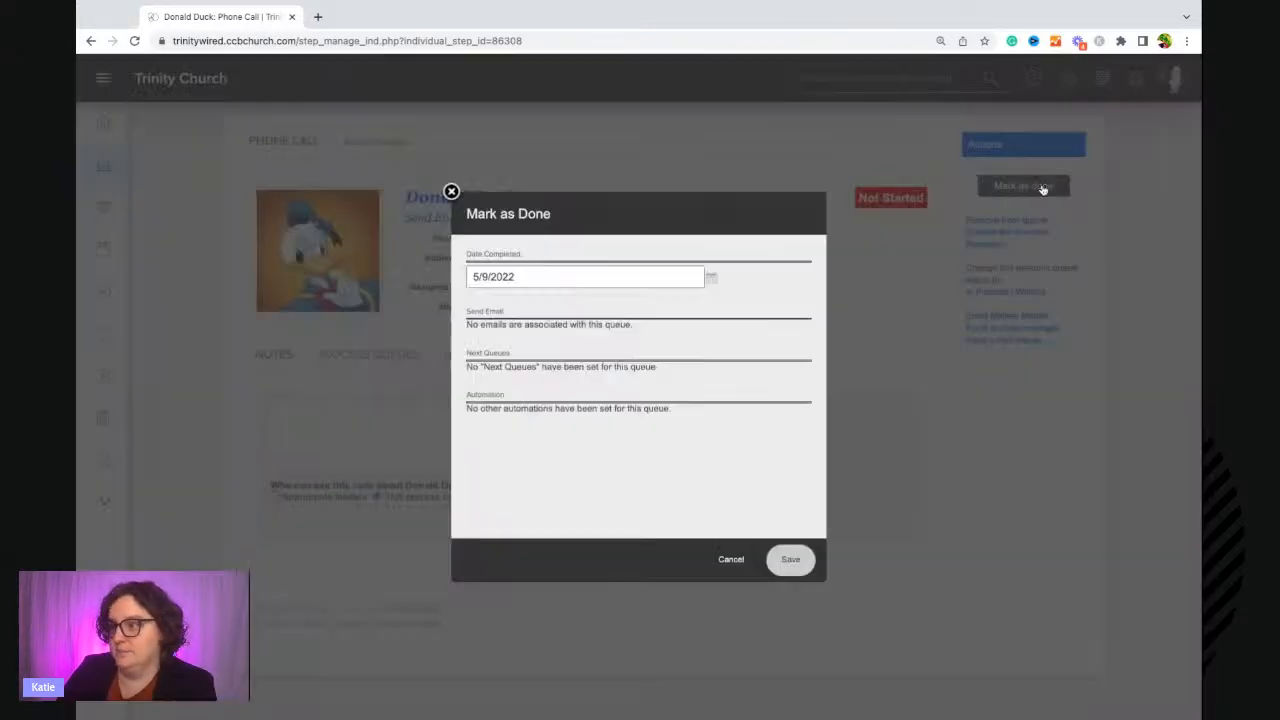
left_click(790, 560)
Set the 3rd week Meet-up queue's due date to Monthly (by day), the next 3rd Wednesday of the month, and save.
left_click(370, 141)
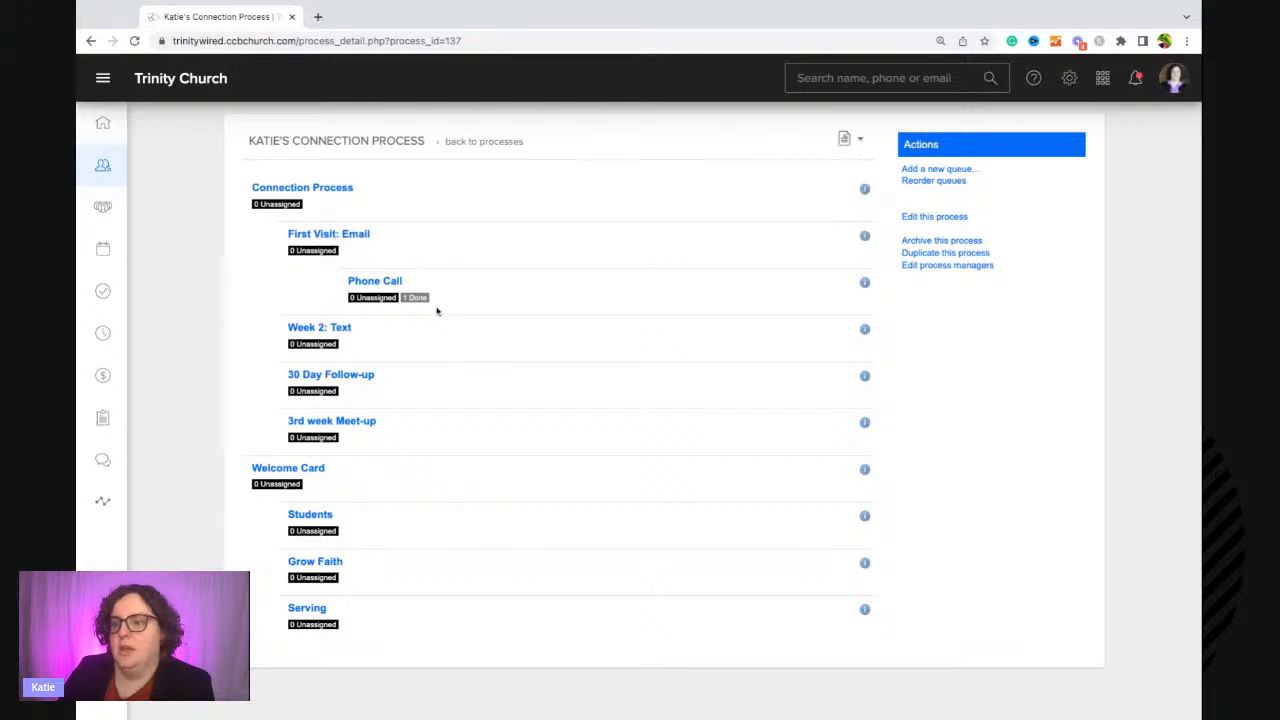
scroll(434, 314, "down", 1)
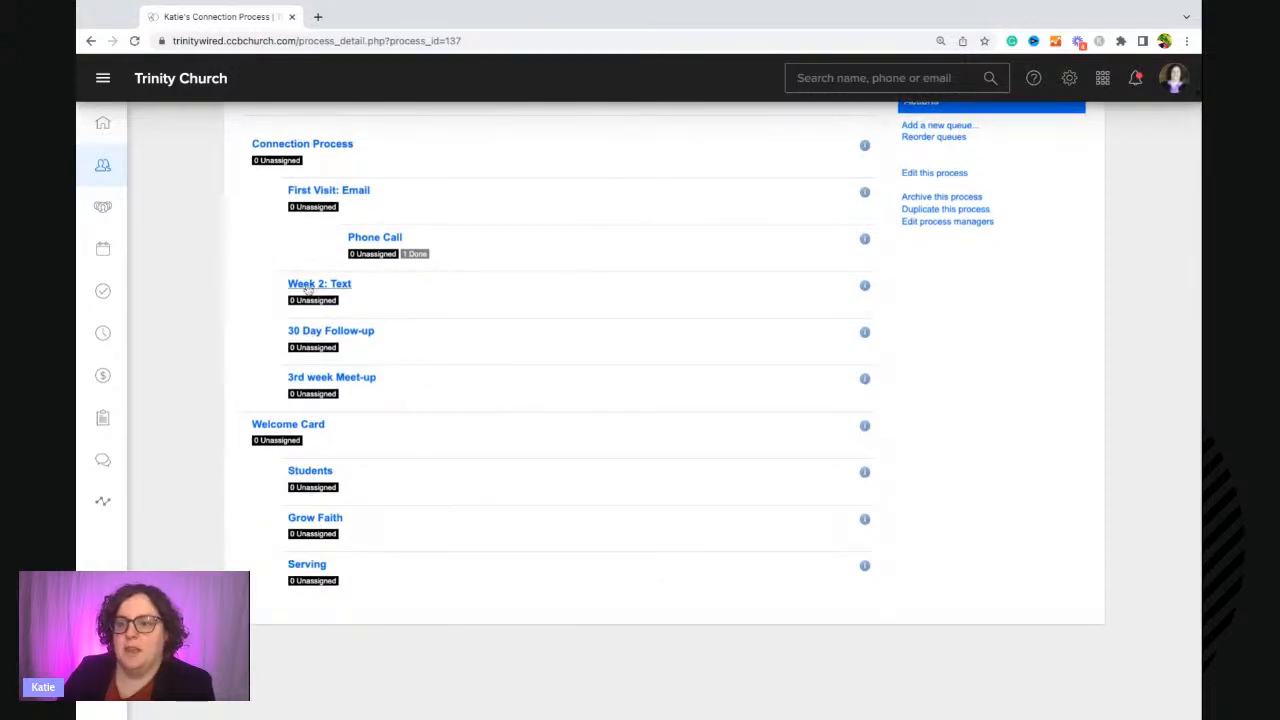
left_click(331, 378)
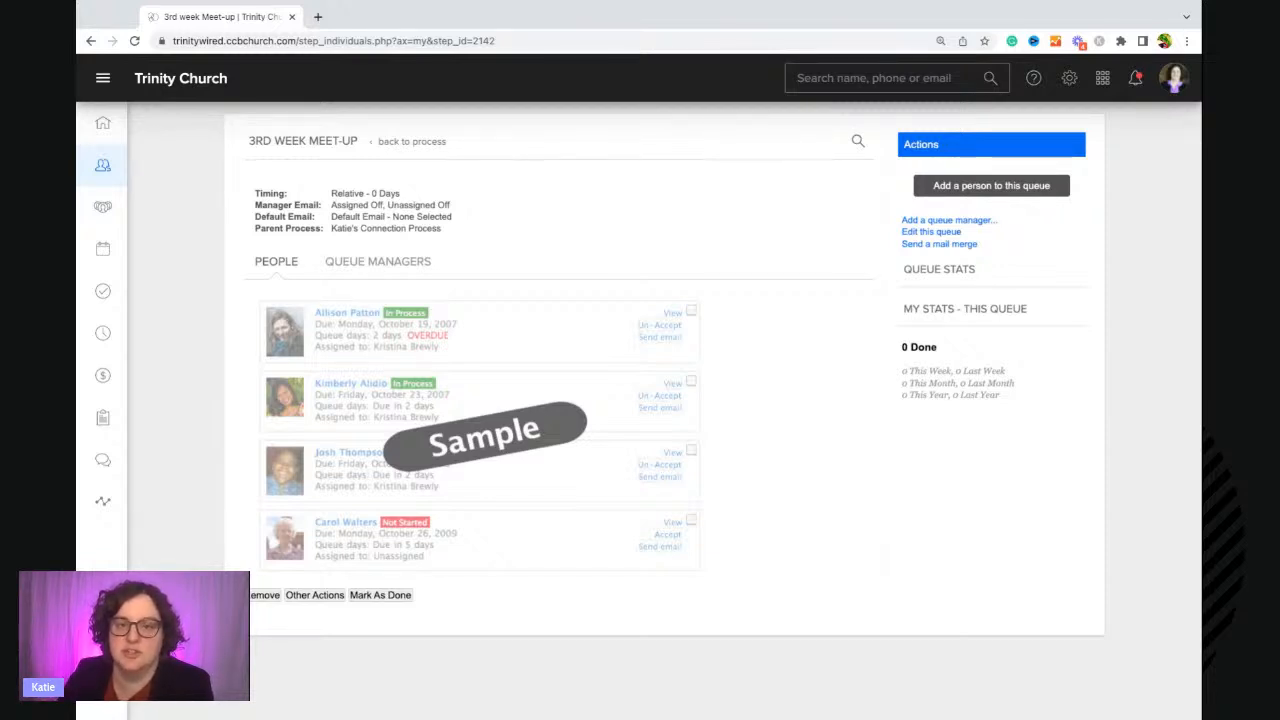
left_click(931, 232)
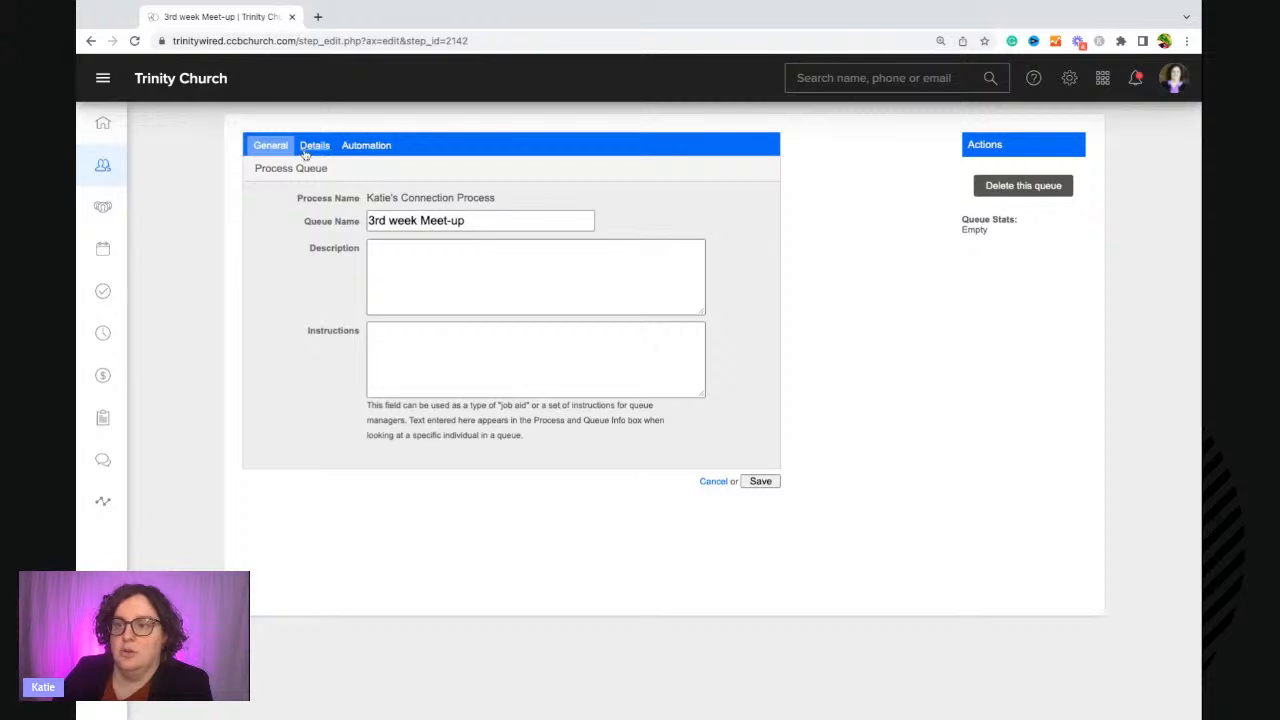
left_click(306, 150)
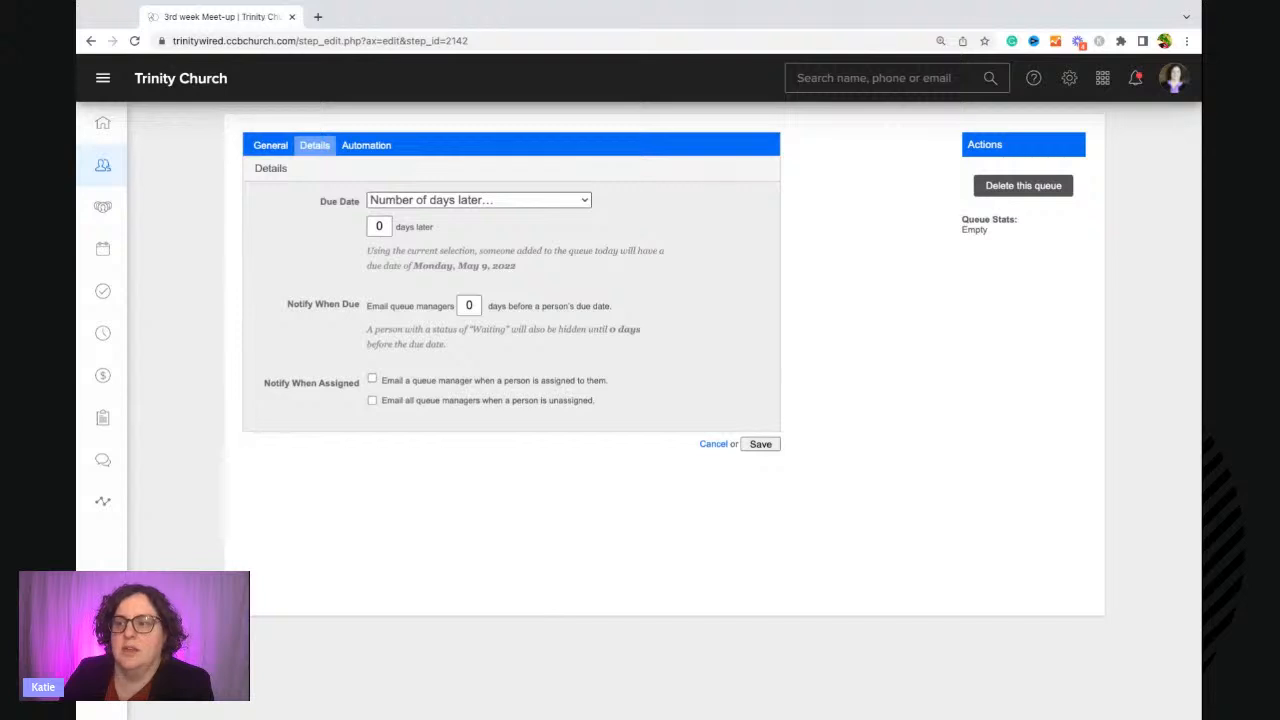
left_click(432, 259)
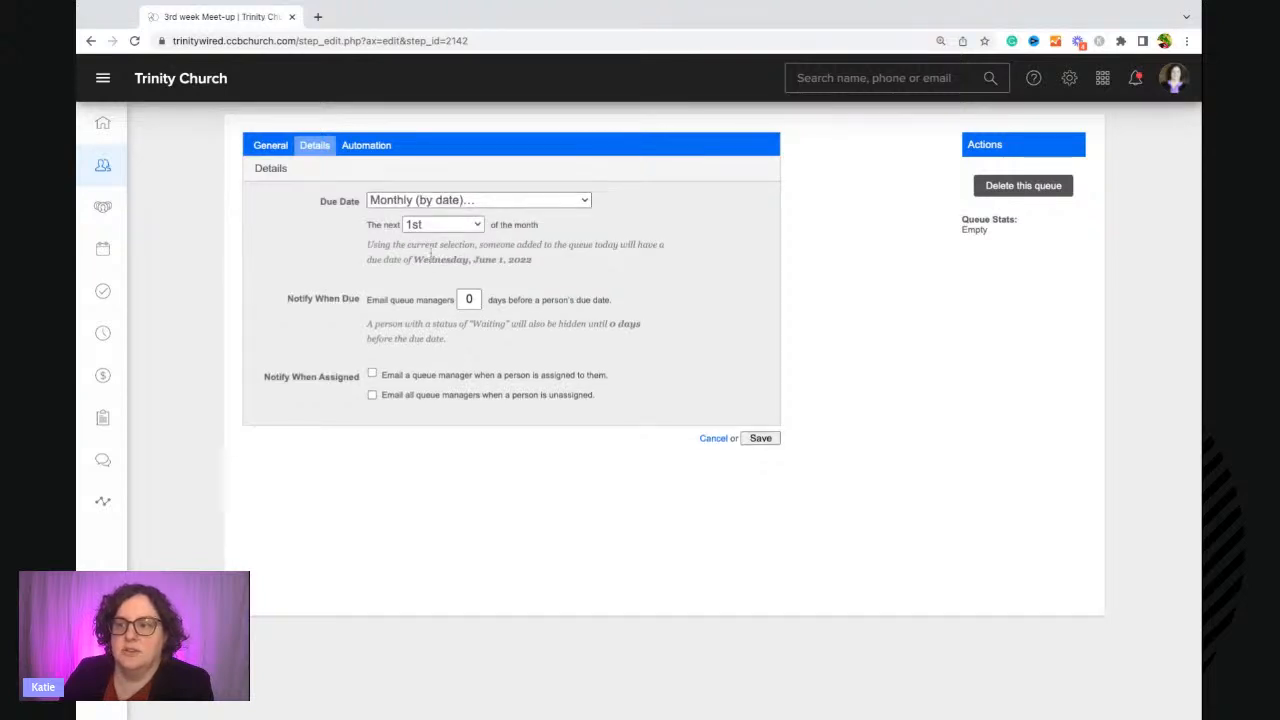
key("Down")
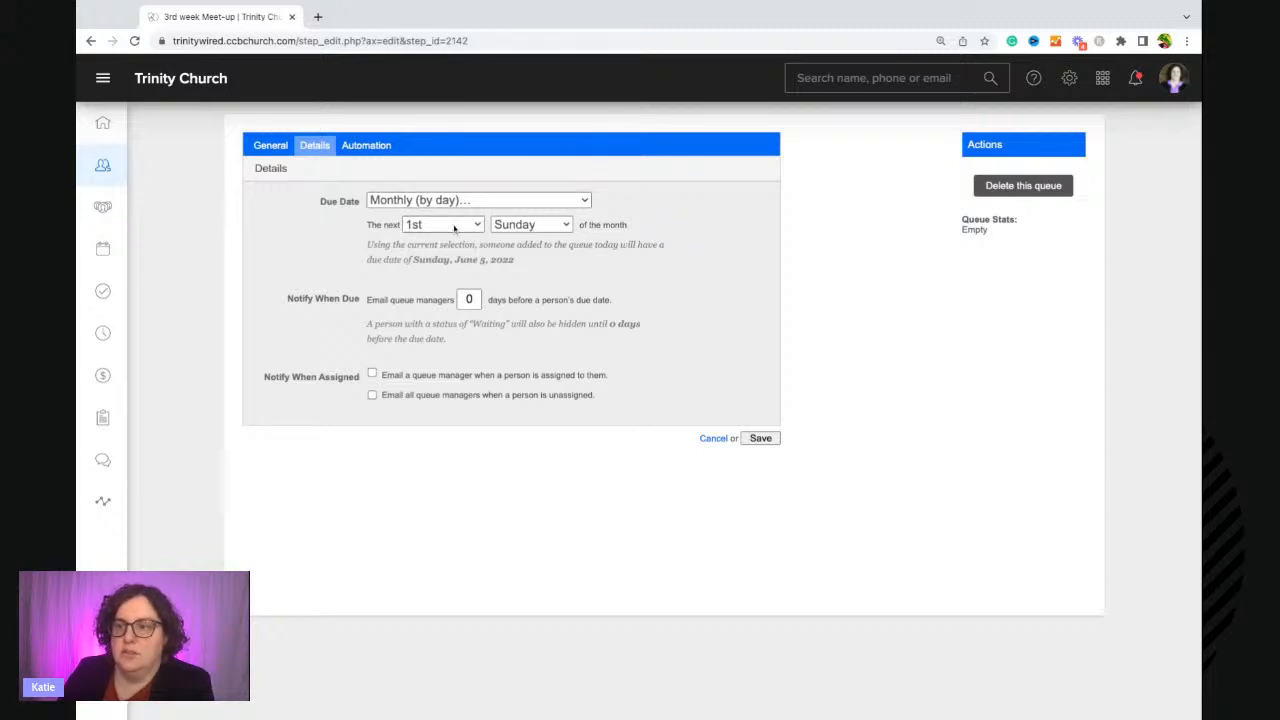
left_click(454, 228)
left_click(438, 270)
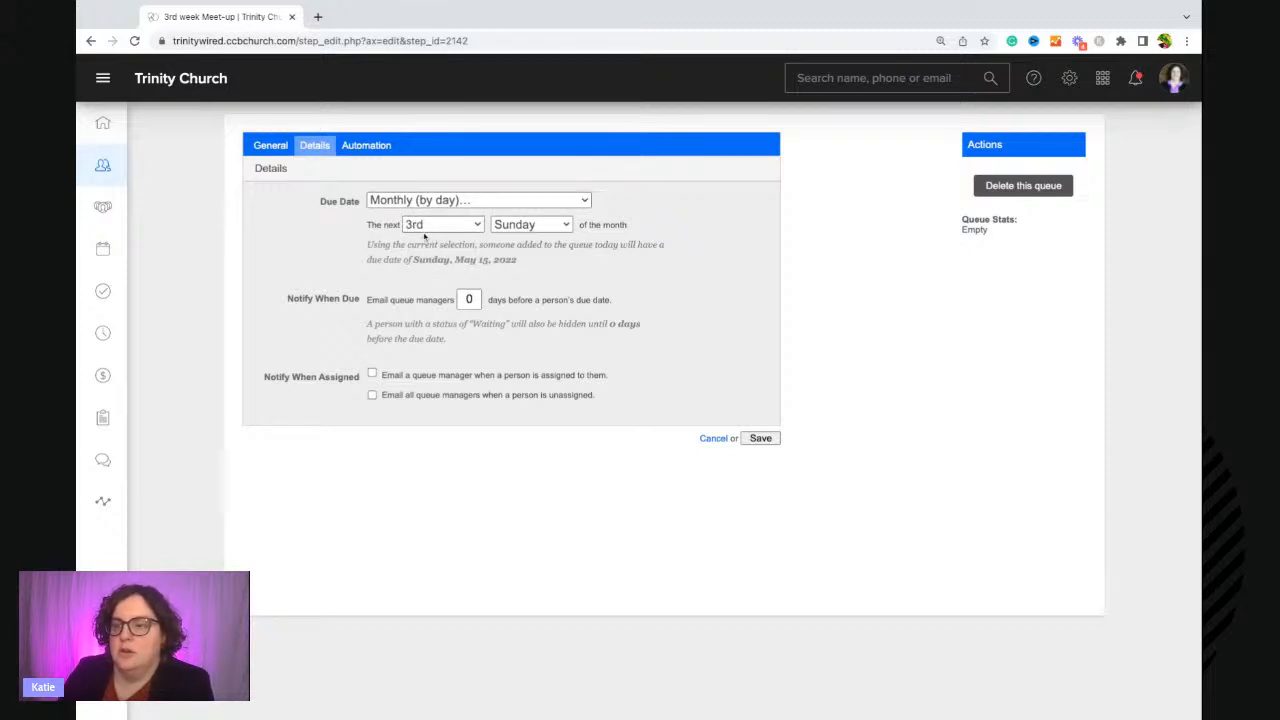
left_click(511, 231)
left_click(511, 245)
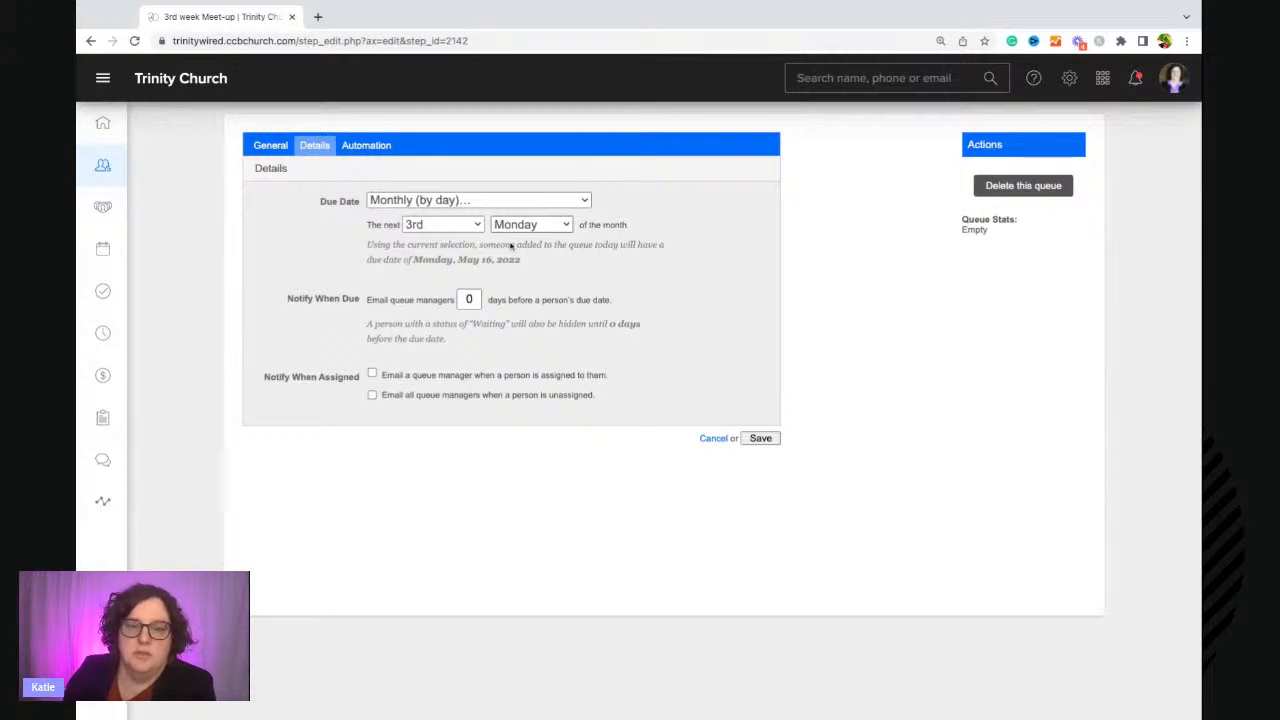
left_click(538, 230)
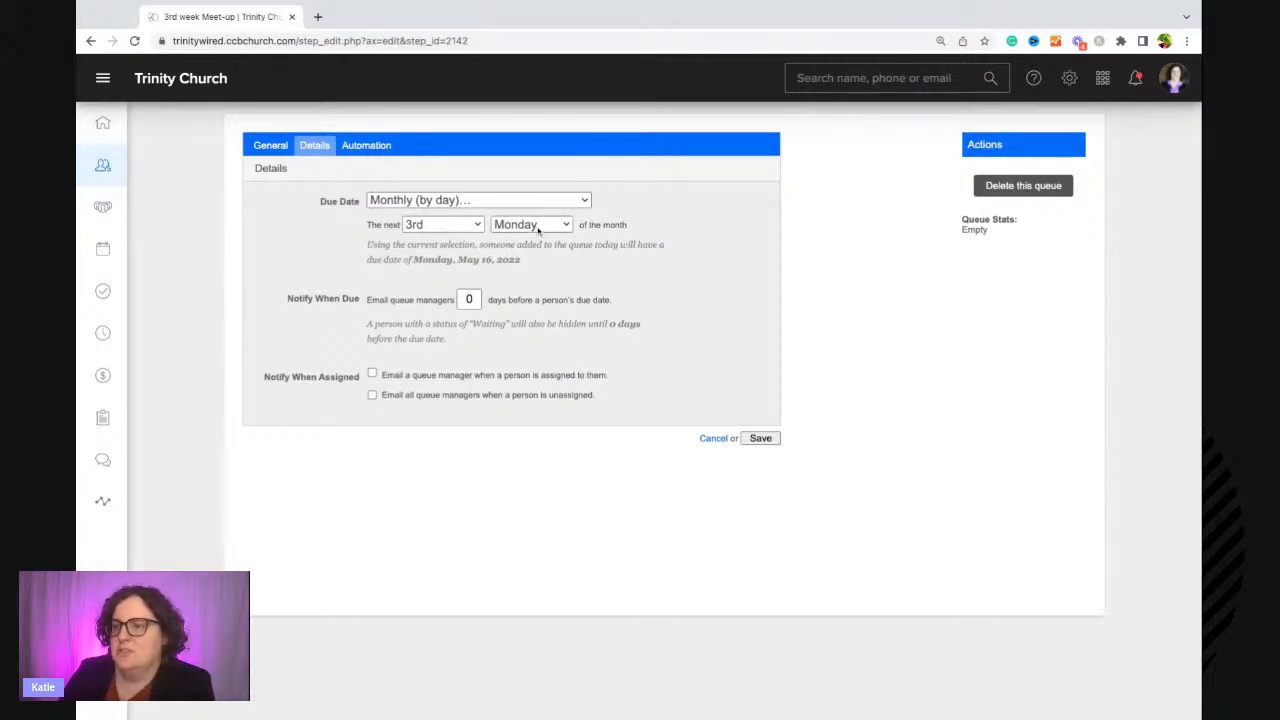
left_click(529, 261)
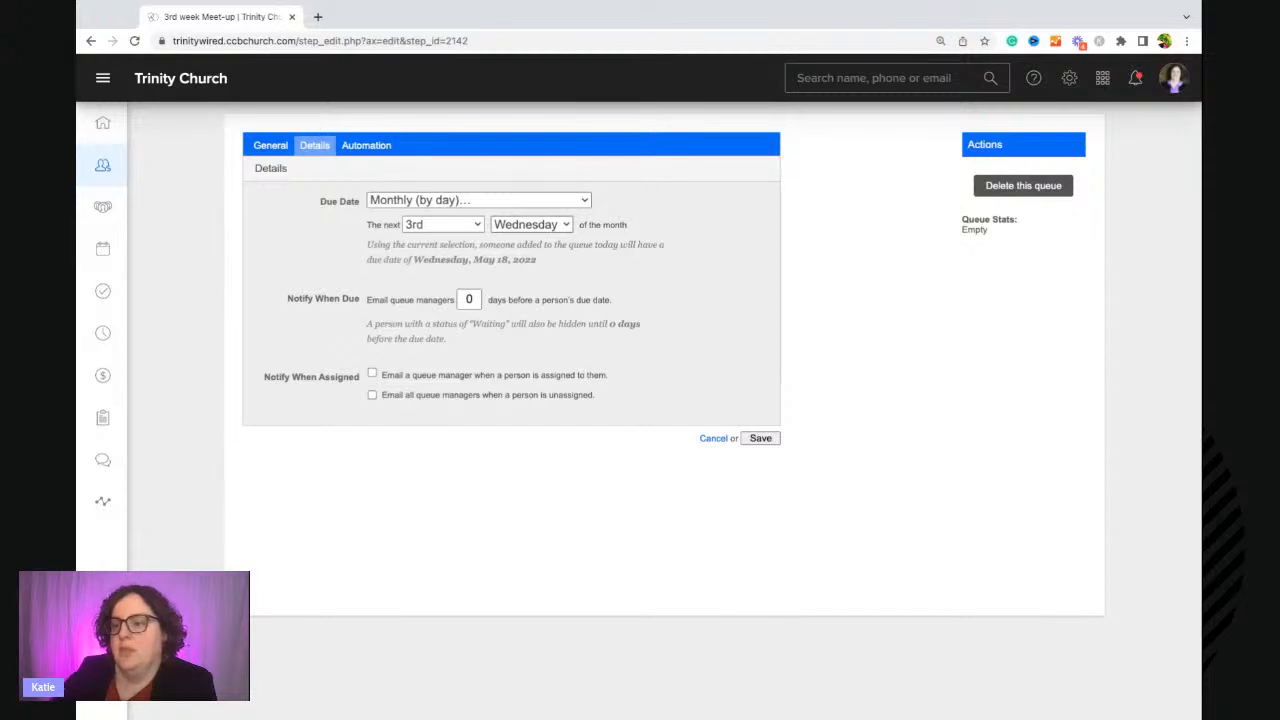
left_click(761, 443)
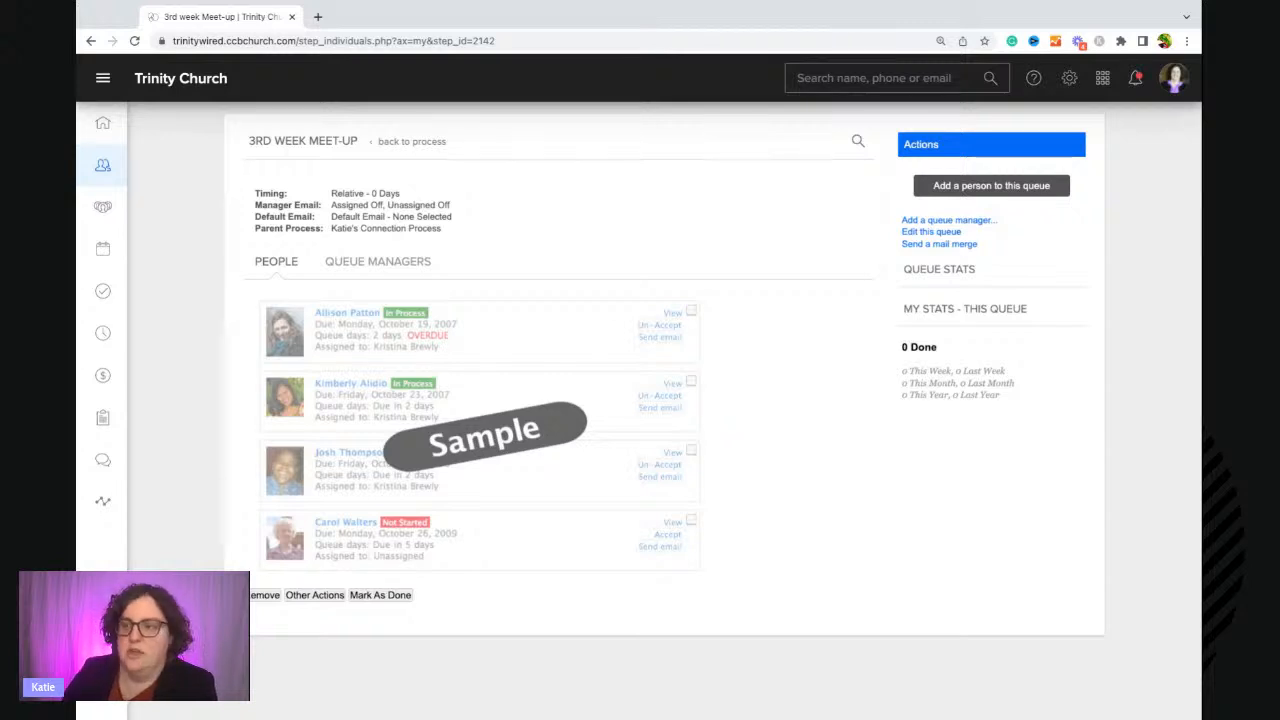
Start building a new form and add the Contact Information profile field.
left_click(416, 147)
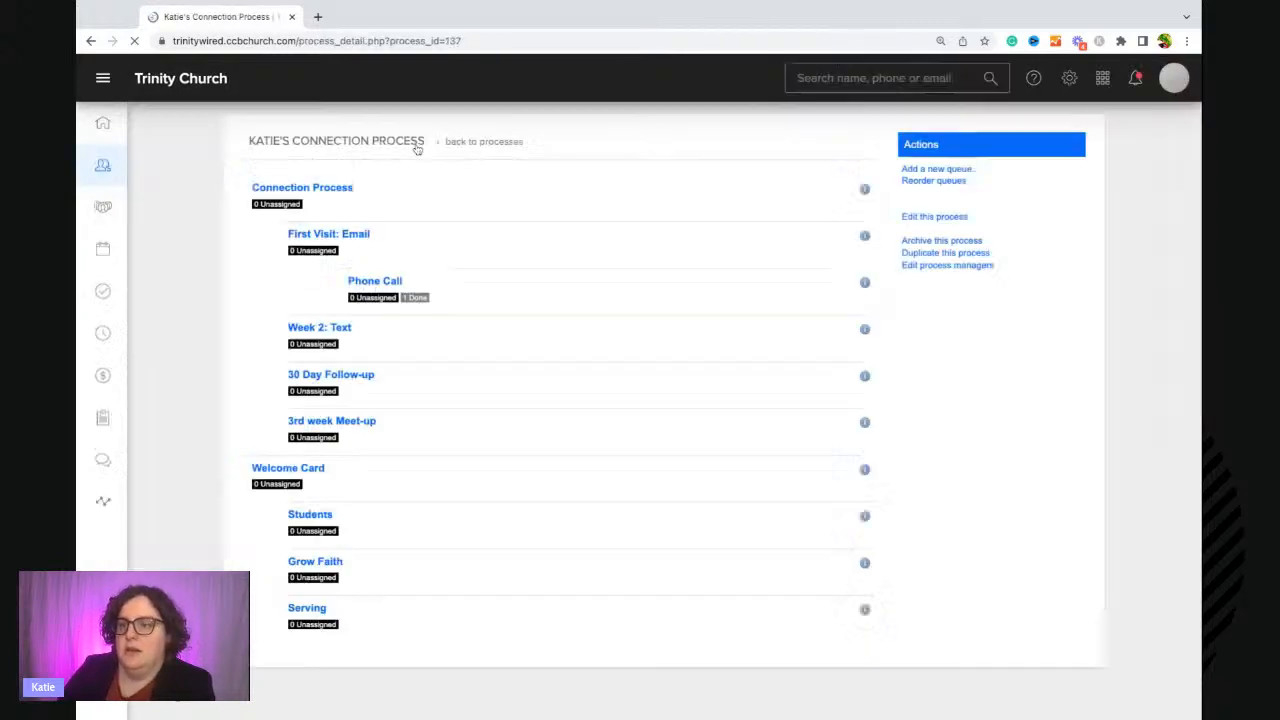
scroll(366, 490, "down", 1)
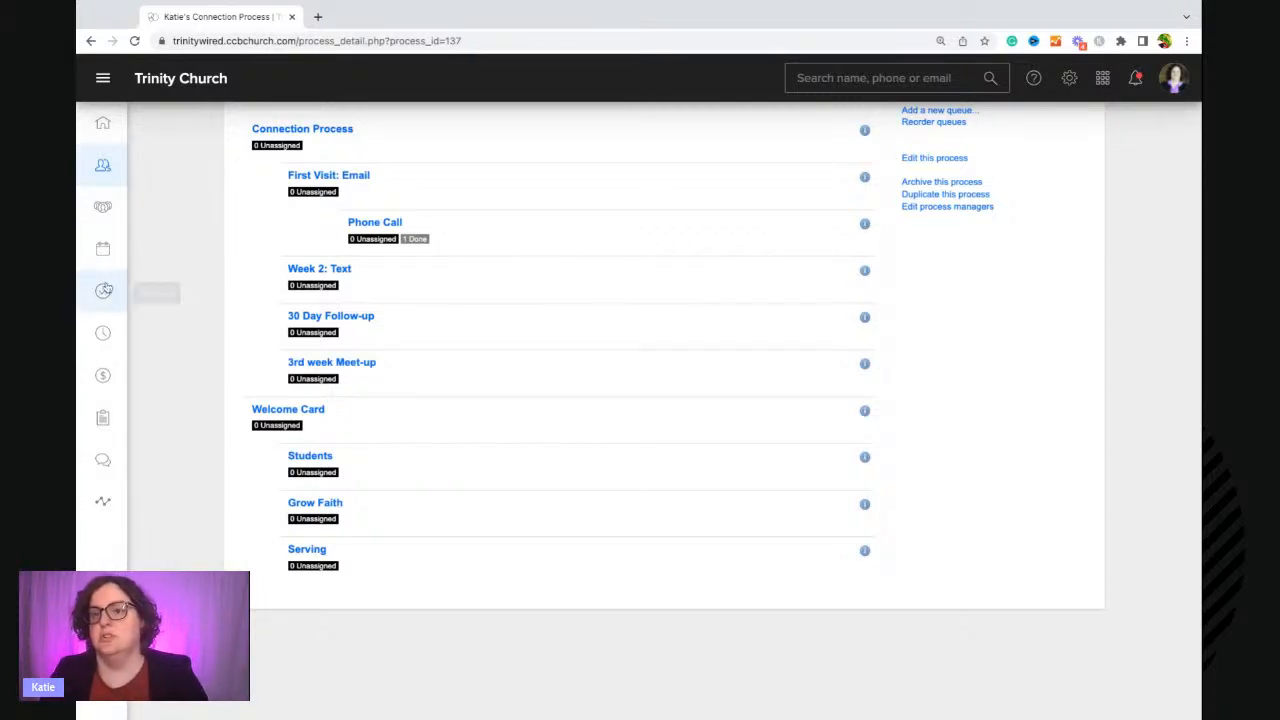
left_click(107, 418)
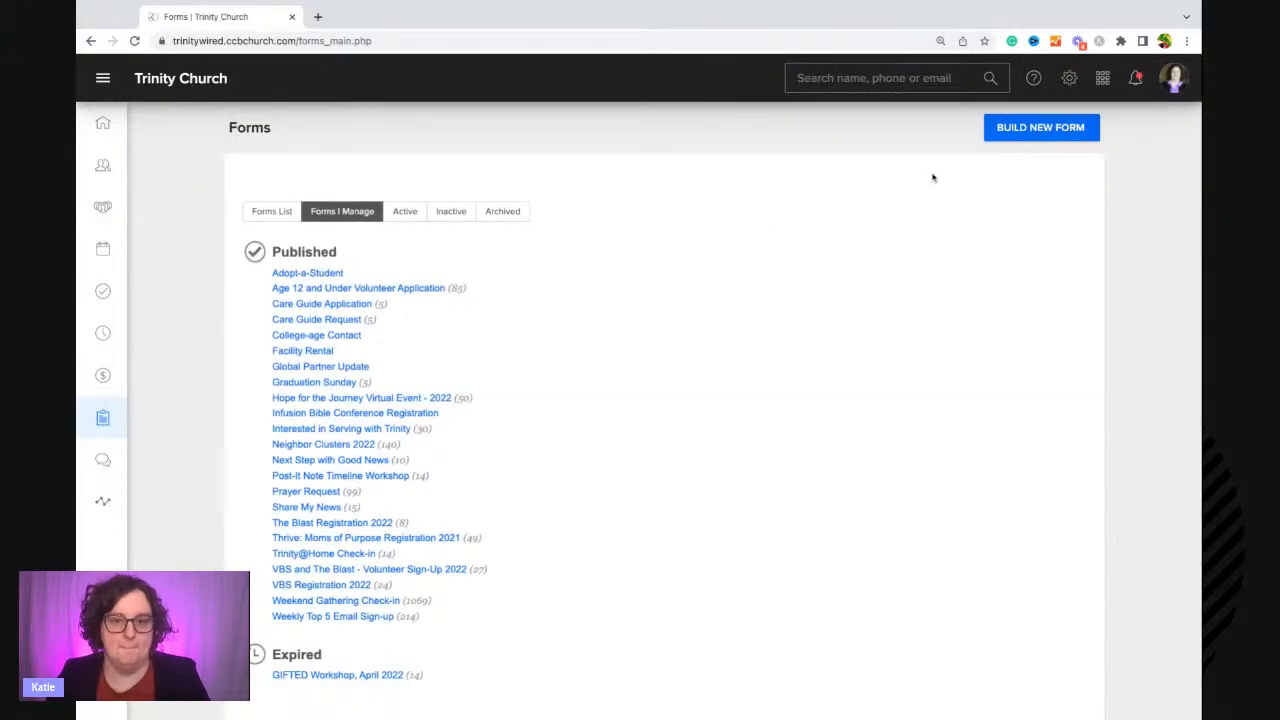
left_click(1045, 135)
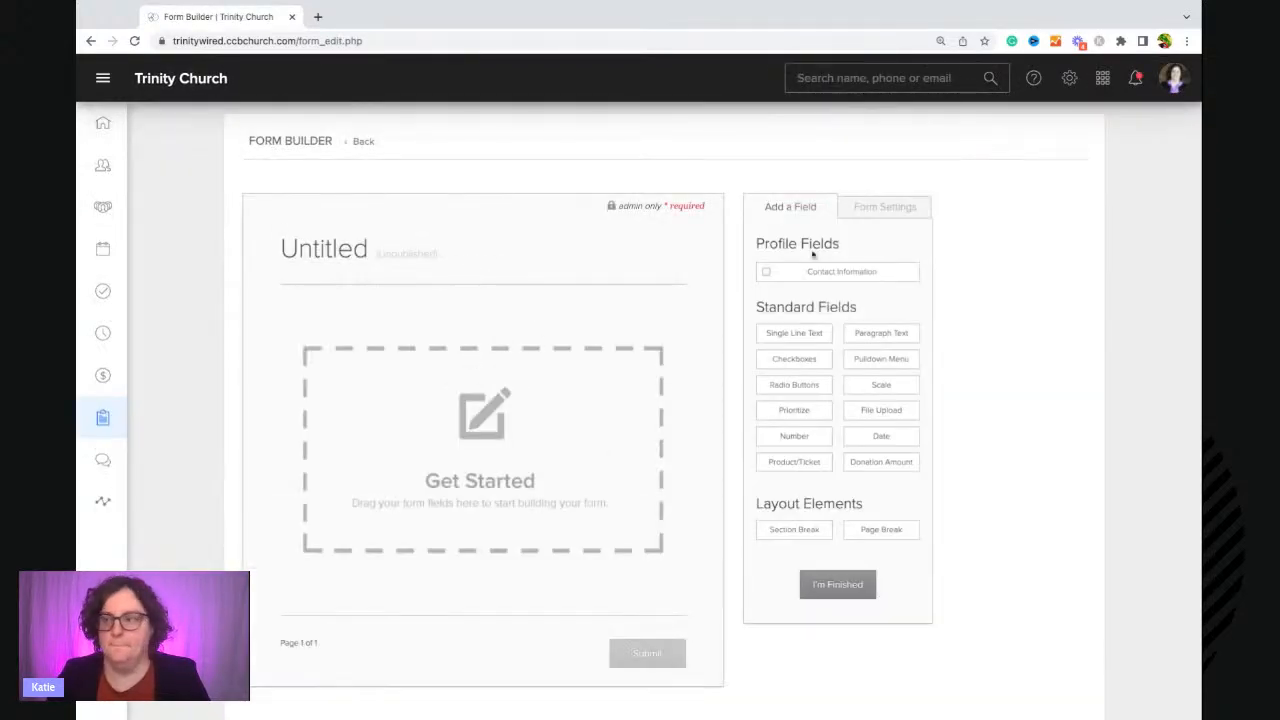
left_click(764, 273)
left_click(830, 632)
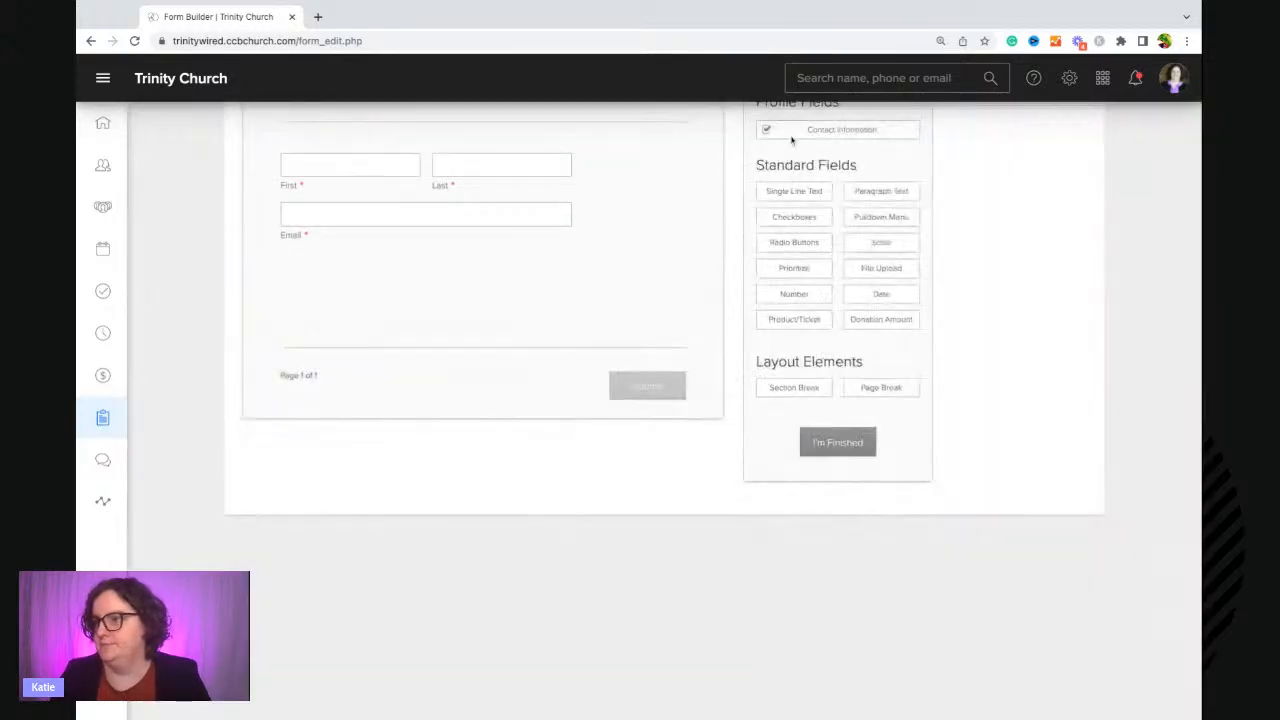
Add a Checkboxes question titled "Pick one" with answer choices Grow Faith, Students and Serving.
left_click(800, 218)
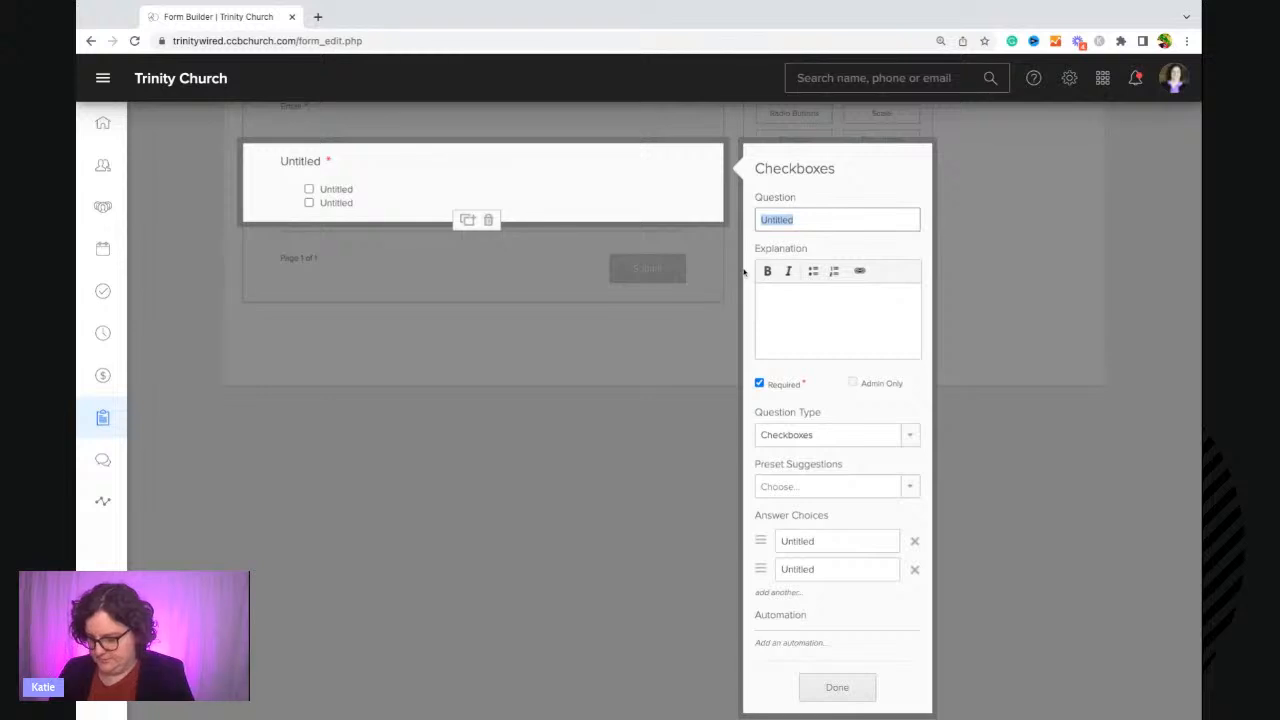
type("Pick one")
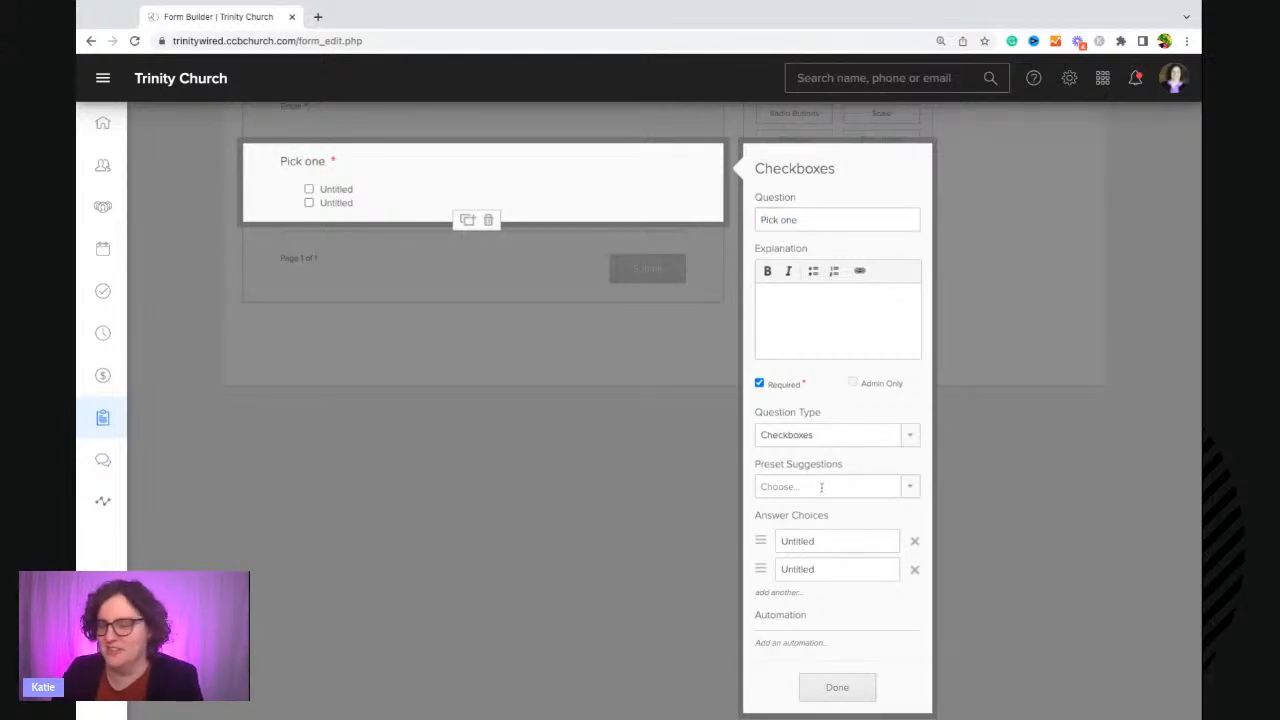
left_click(795, 541)
type("Grow")
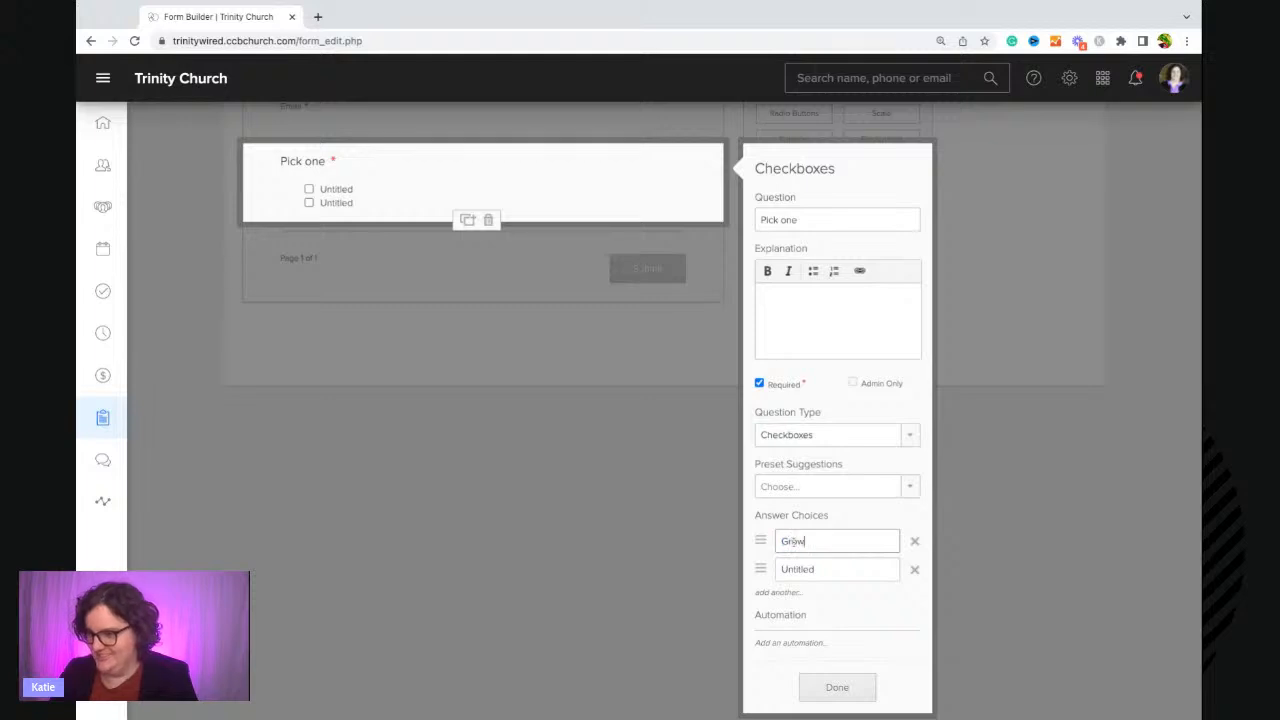
type(" Faith")
key("Tab")
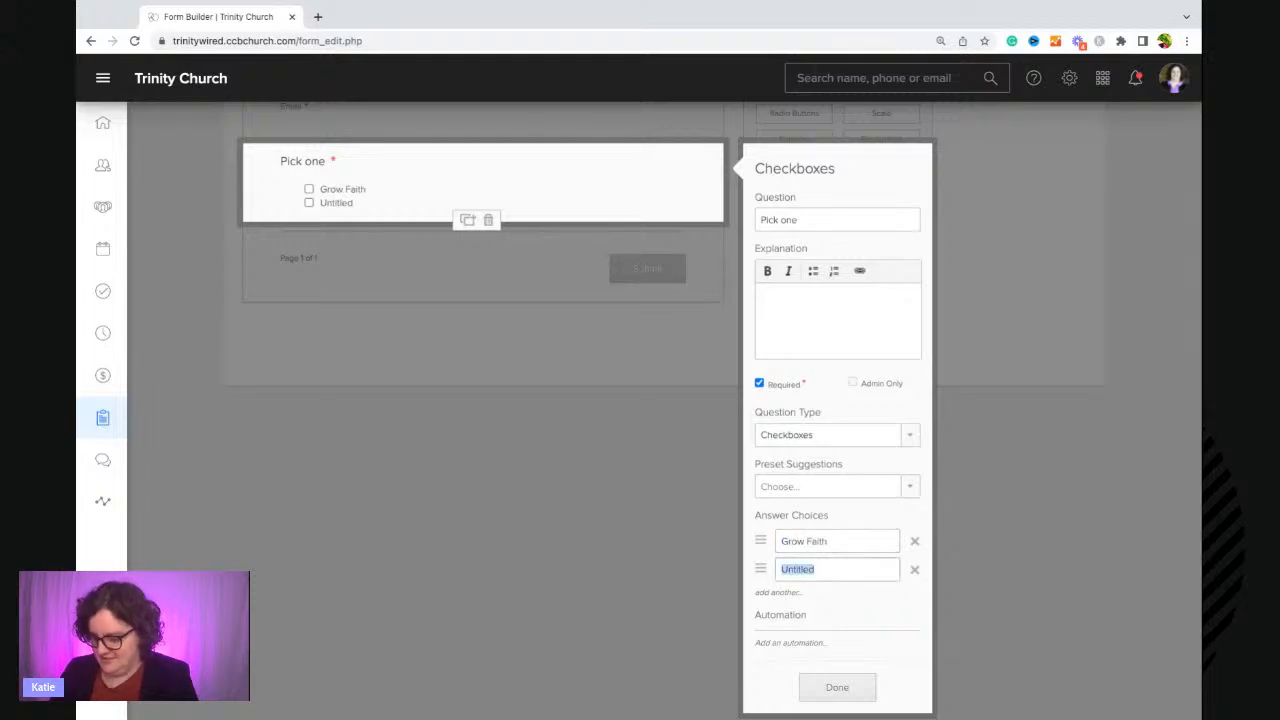
type("Students")
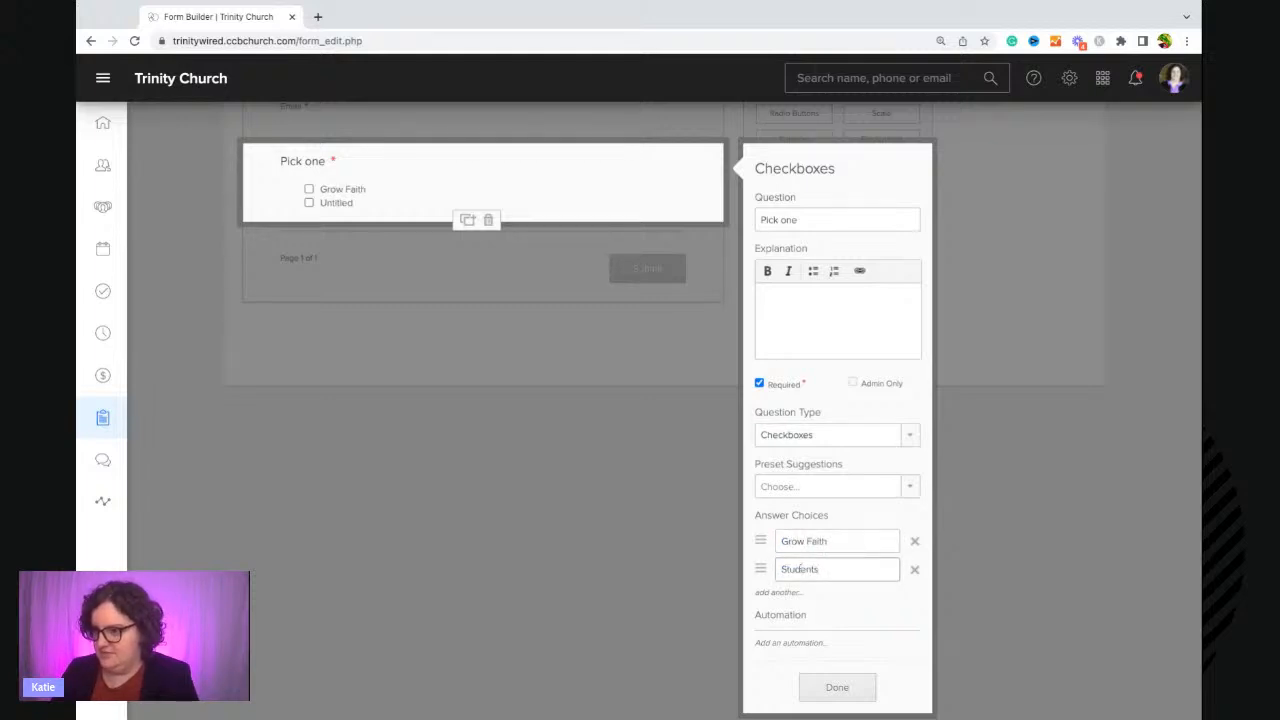
key("Tab")
double_click(798, 598)
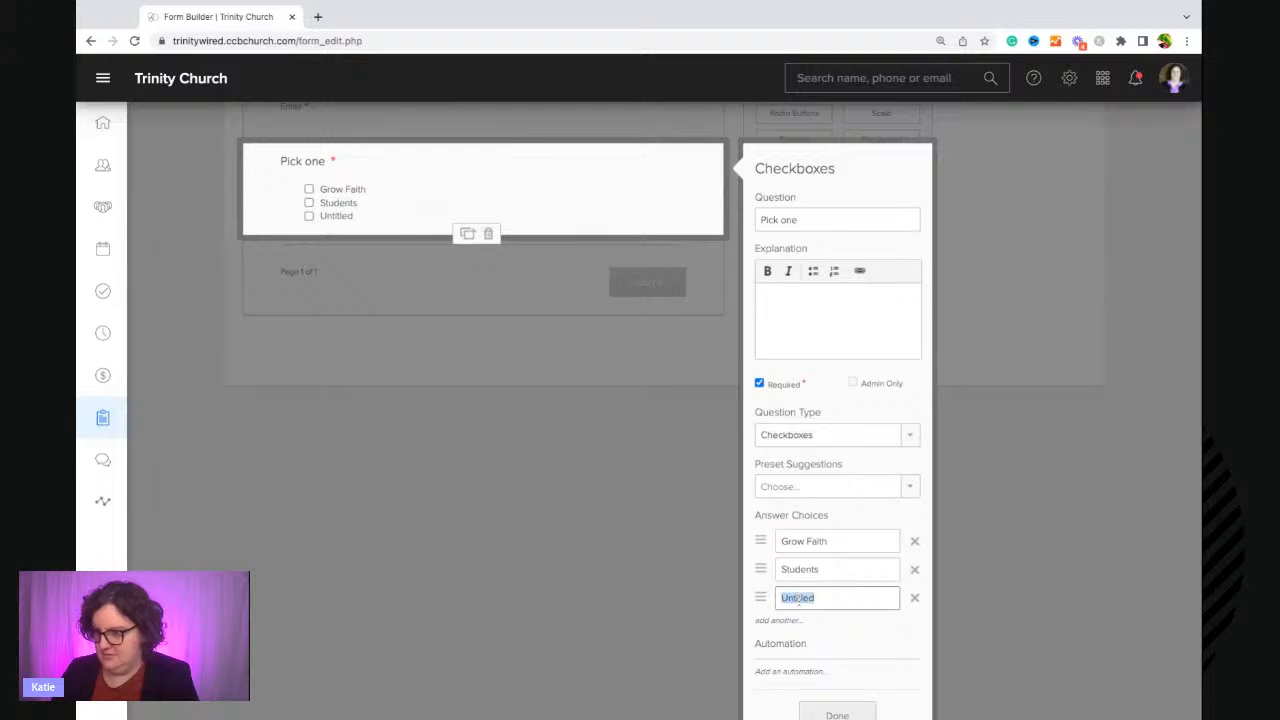
type("Sel")
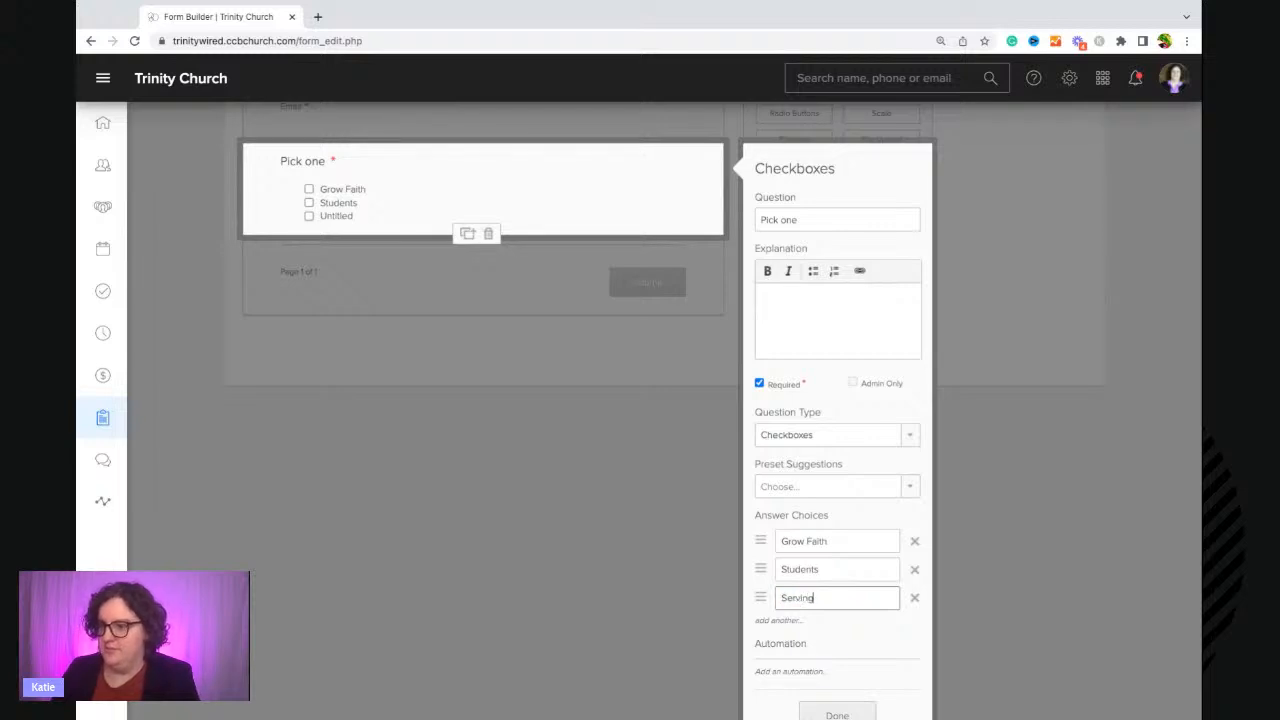
left_click(820, 634)
Add three question automations so the answers Grow Faith, Students and Serving each add the respondent to a Process Queue.
scroll(820, 638, "down", 1)
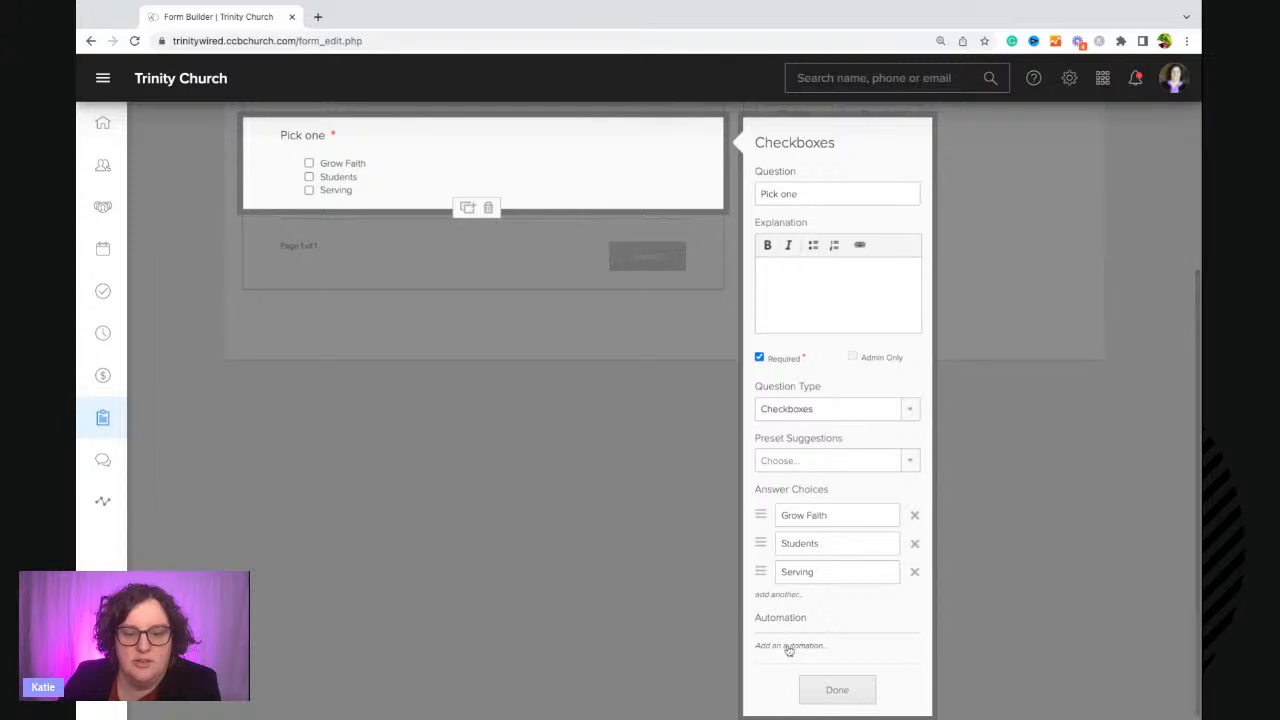
left_click(789, 646)
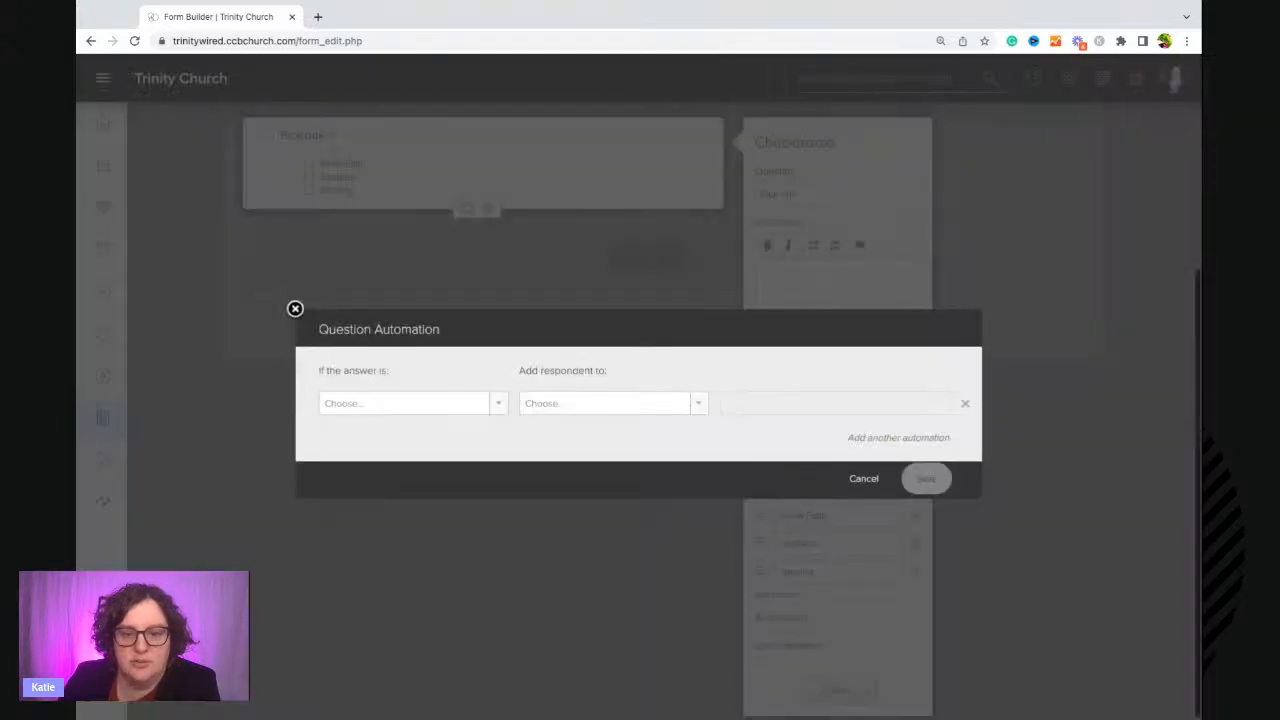
left_click(436, 409)
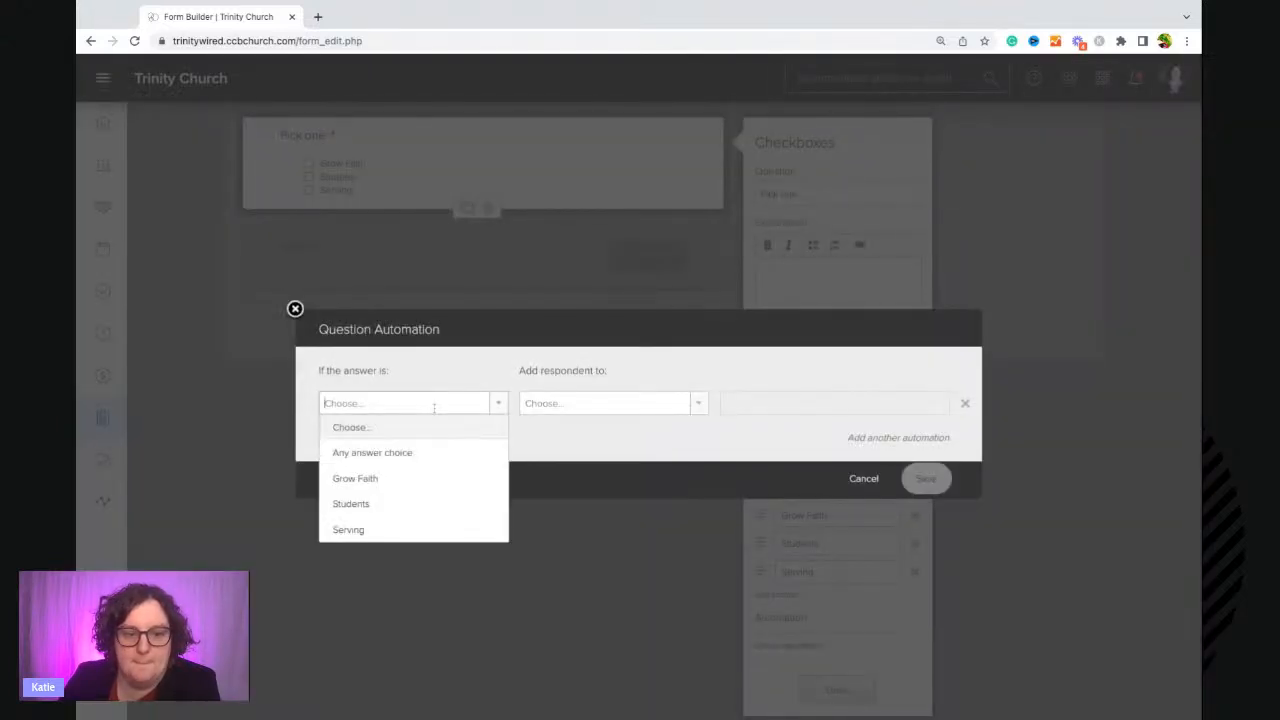
left_click(411, 481)
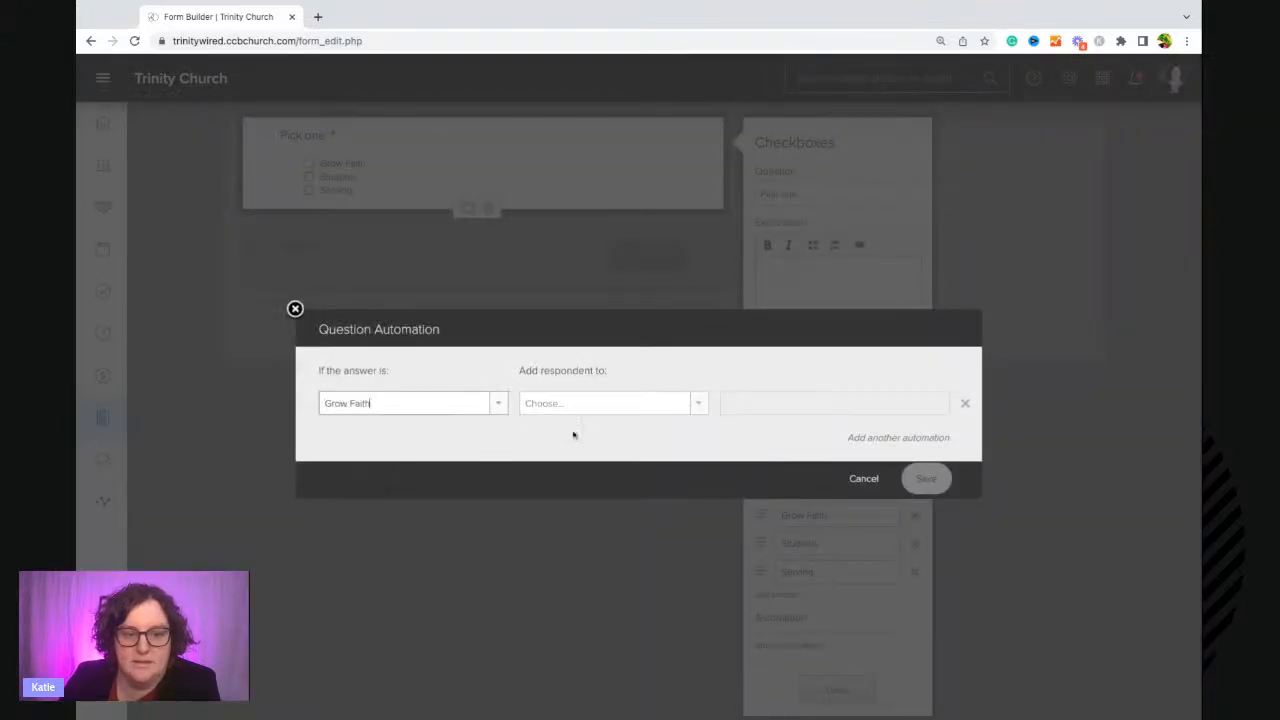
left_click(851, 438)
left_click(868, 484)
left_click(443, 447)
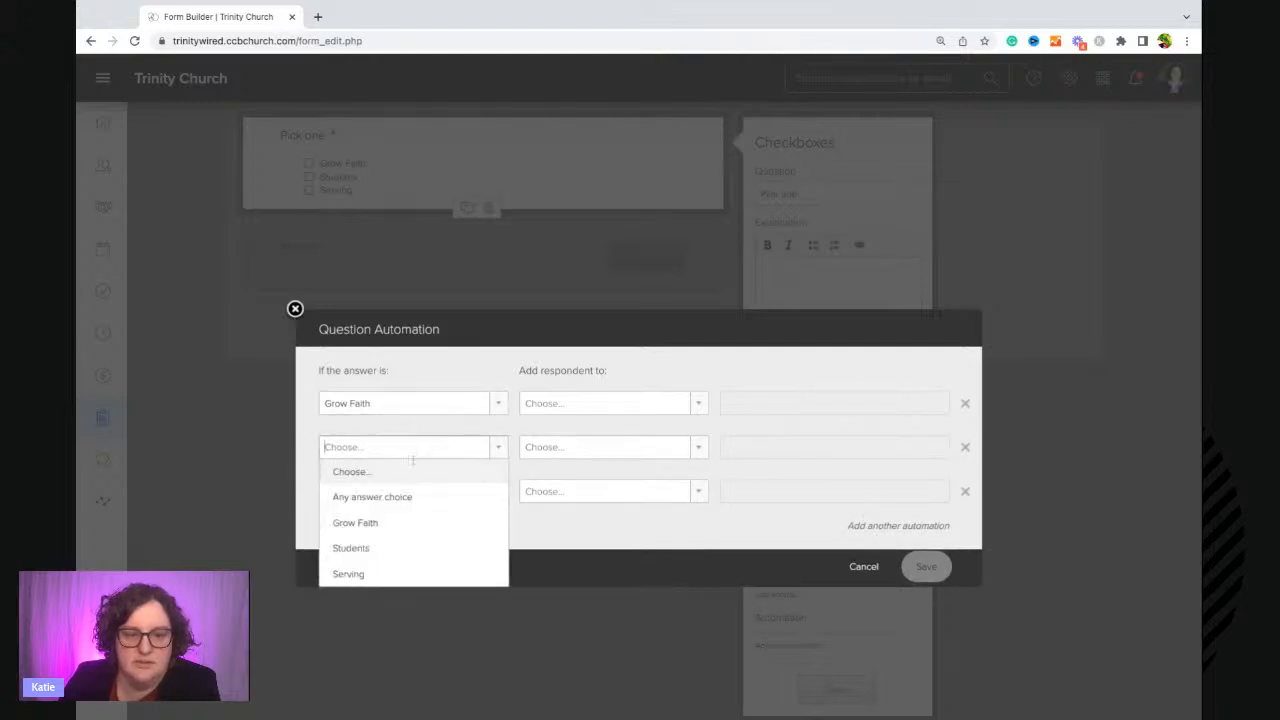
left_click(423, 546)
left_click(398, 491)
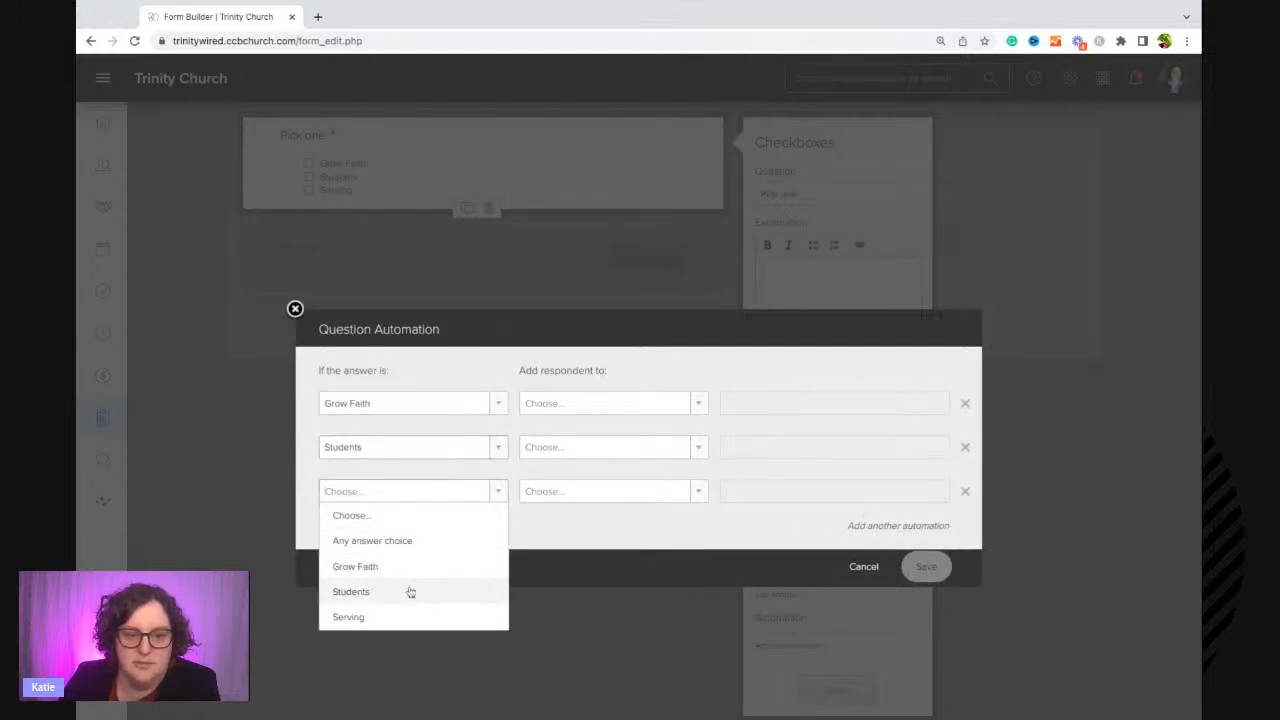
left_click(424, 617)
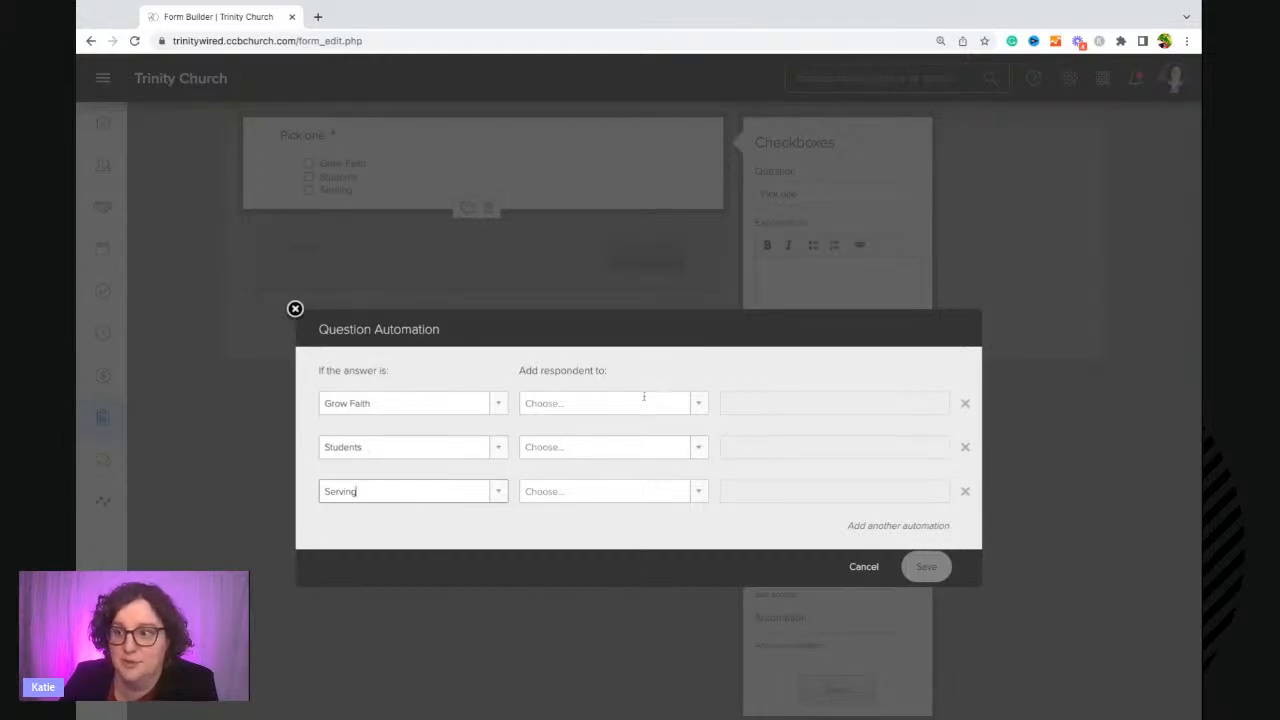
left_click(644, 400)
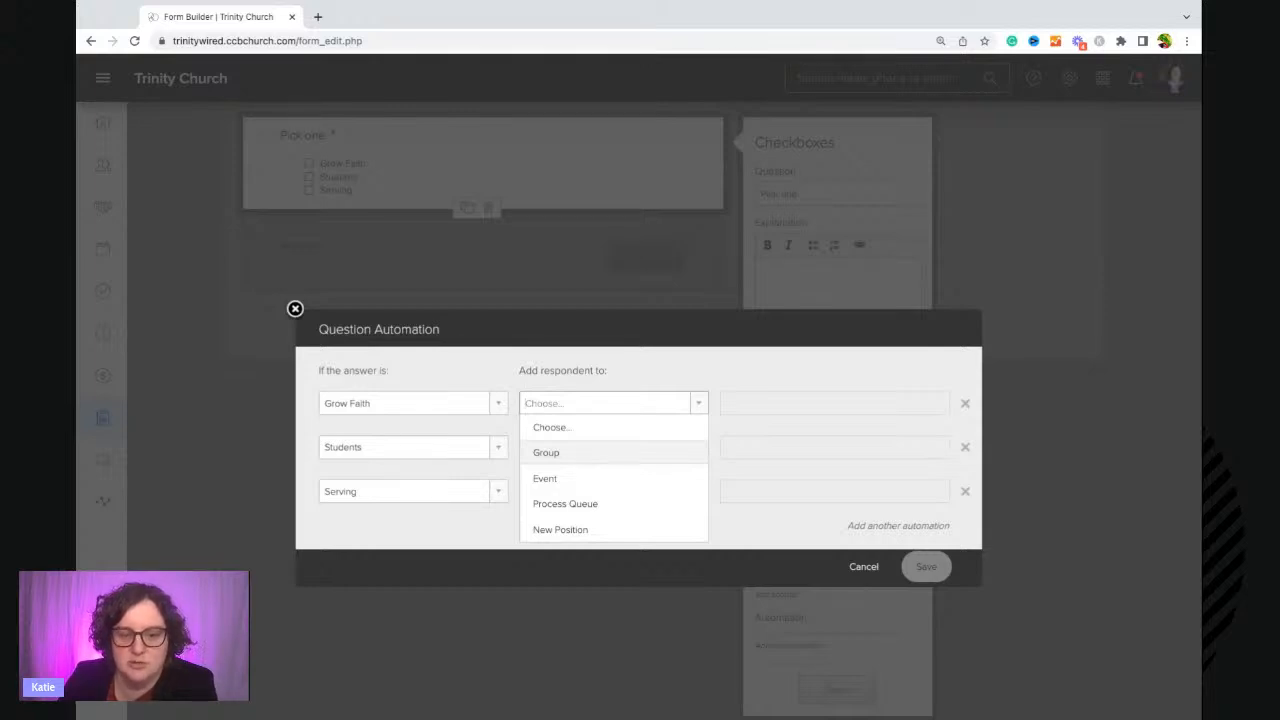
left_click(590, 508)
left_click(577, 450)
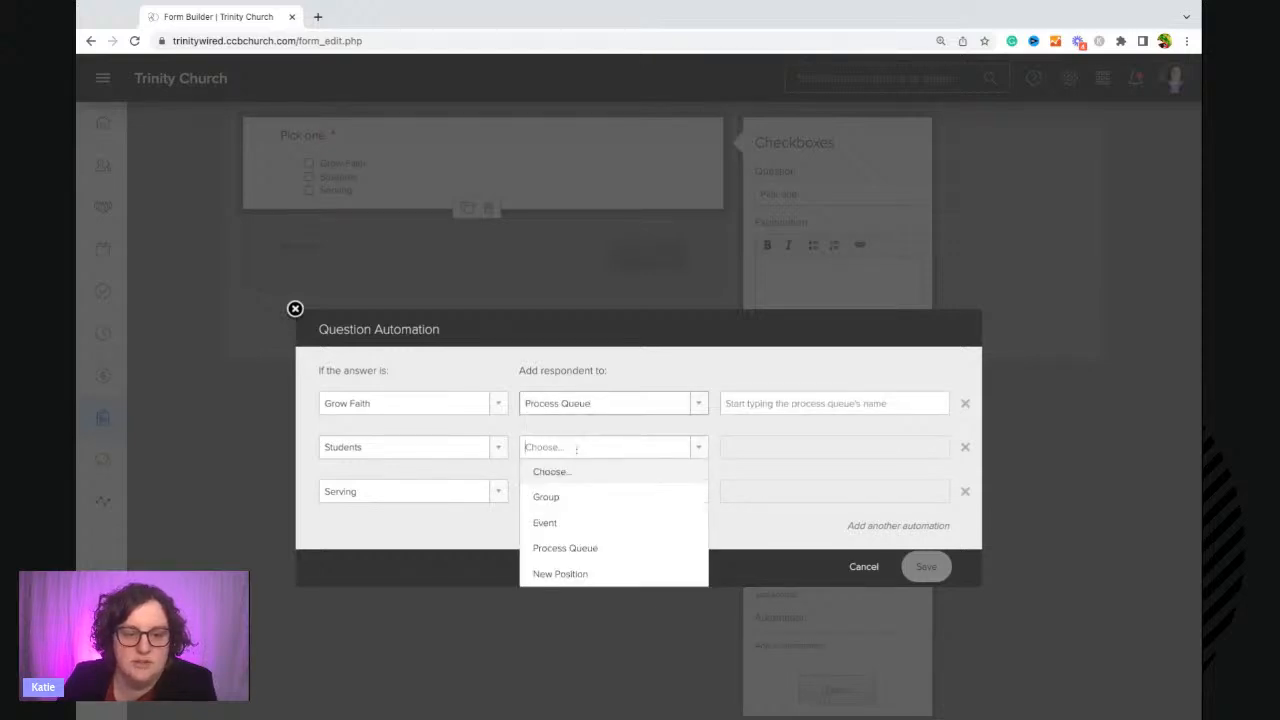
left_click(617, 548)
left_click(598, 491)
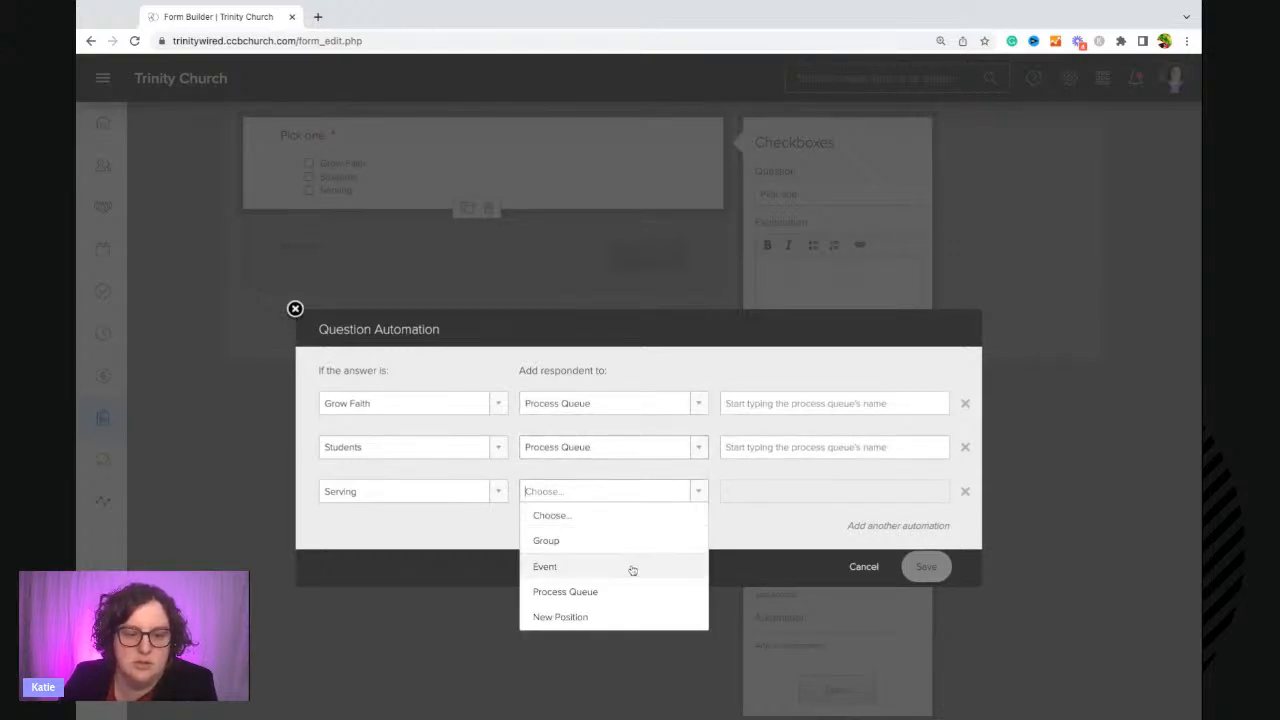
left_click(641, 591)
Link the Grow Faith and Students automations to the Grow Faith and Students queues of Katie's Connection Process.
left_click(765, 404)
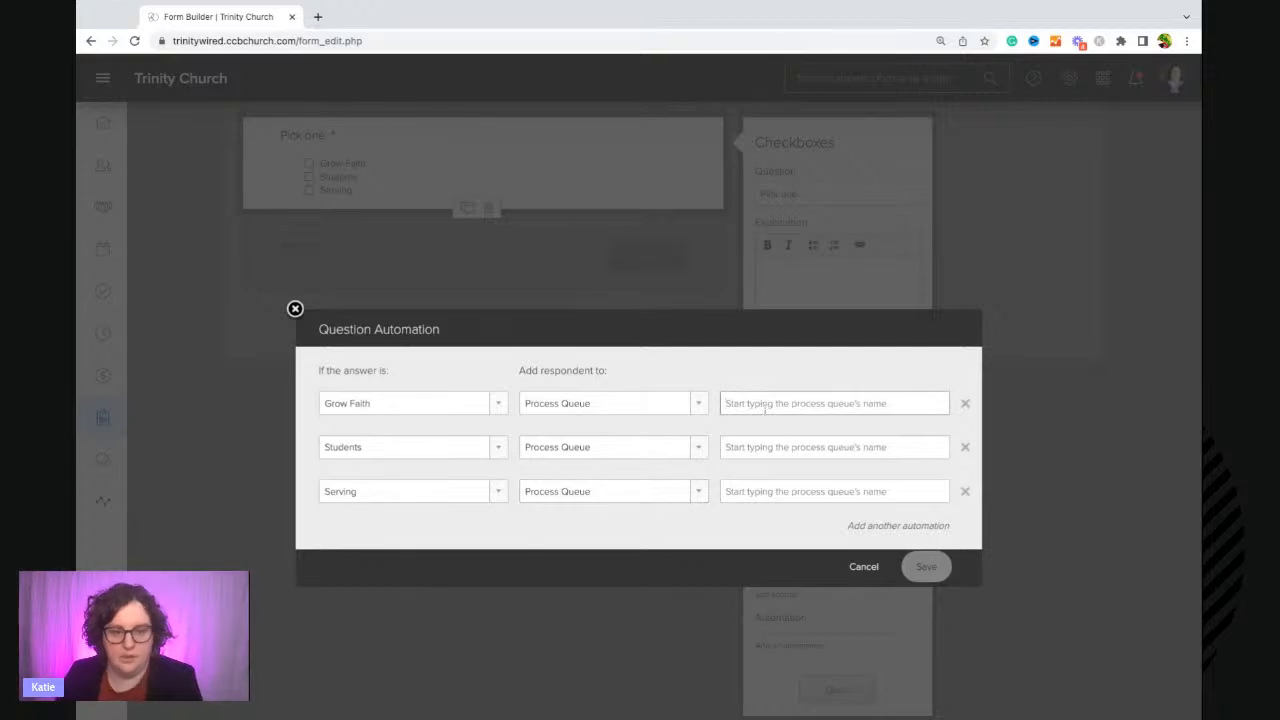
type("grow faith")
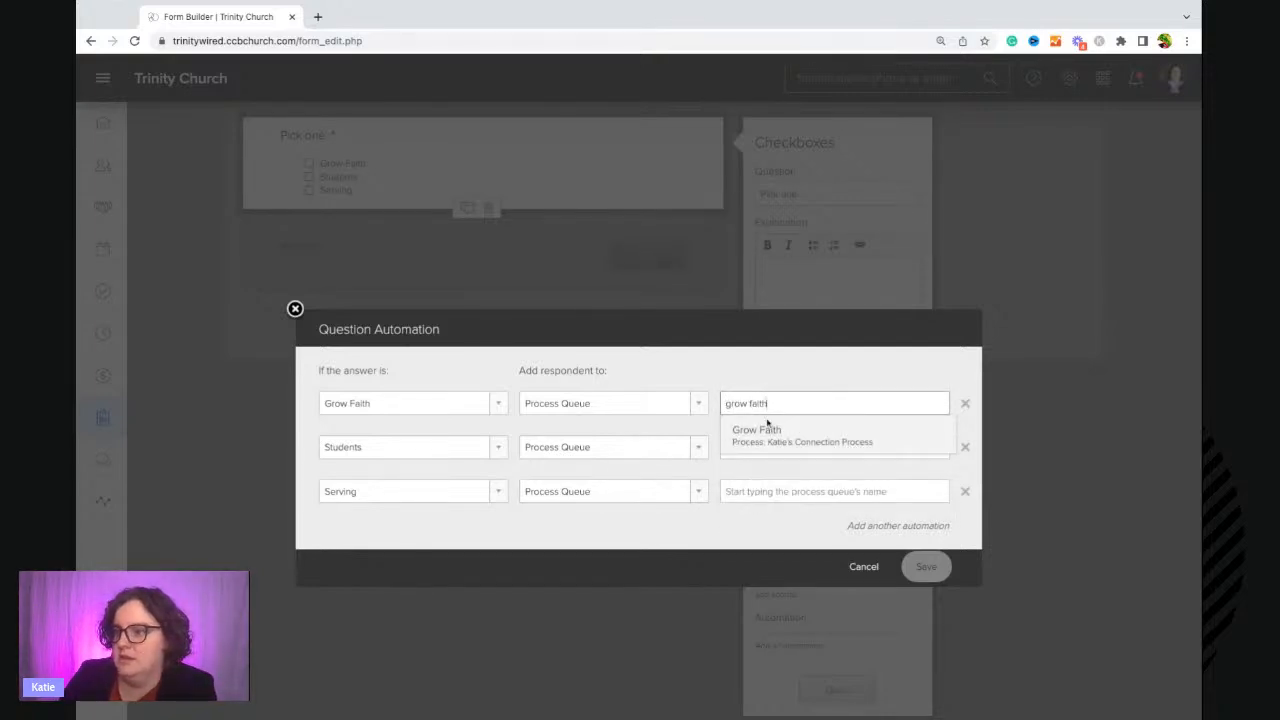
mouse_move(760, 446)
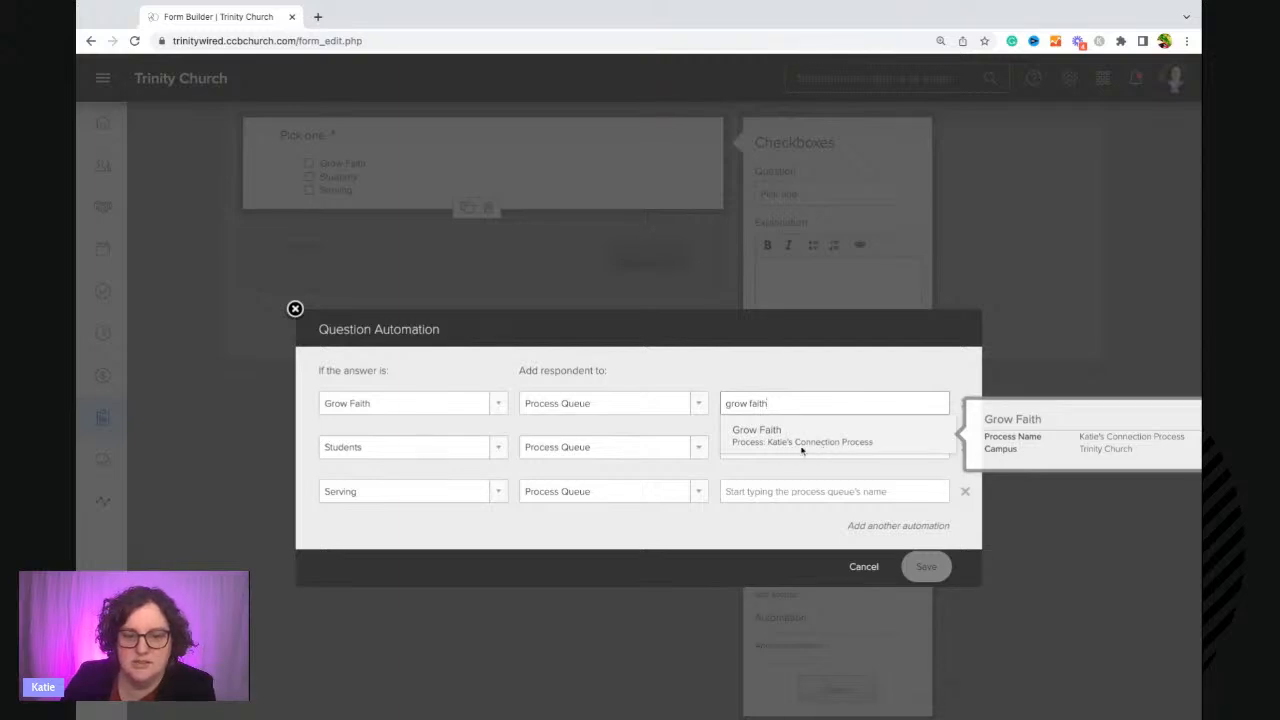
left_click(838, 442)
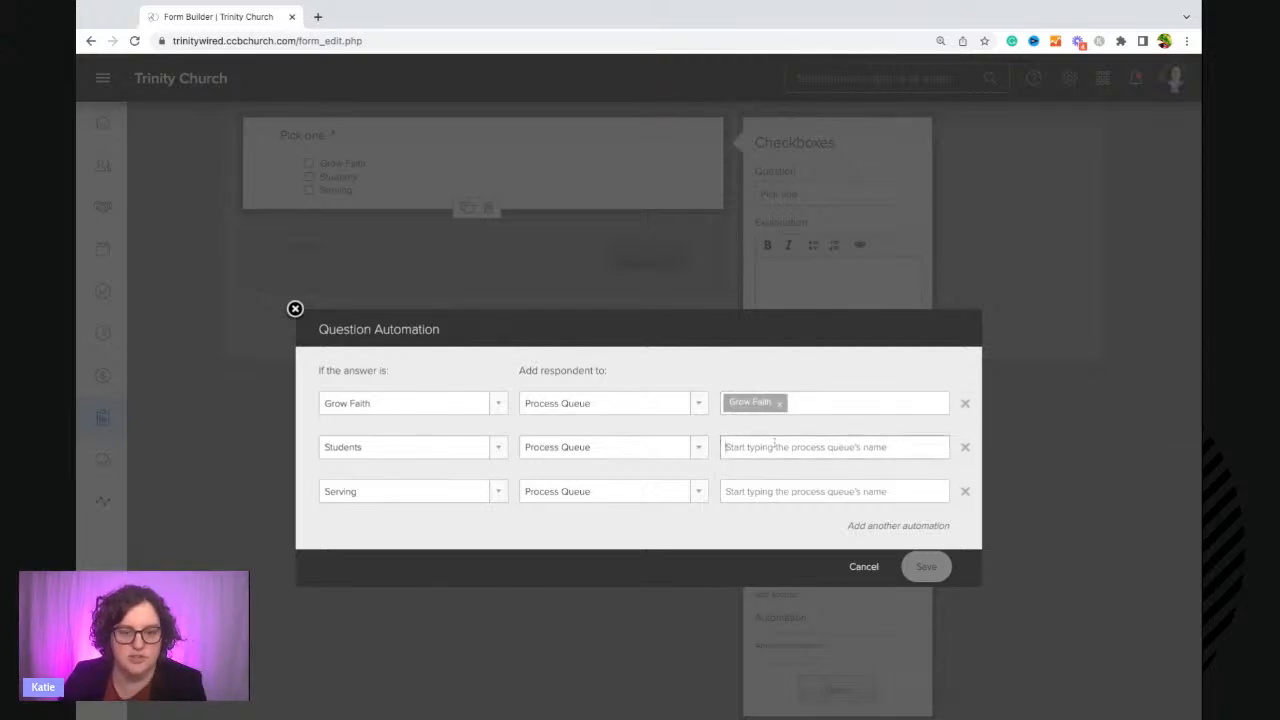
type("student")
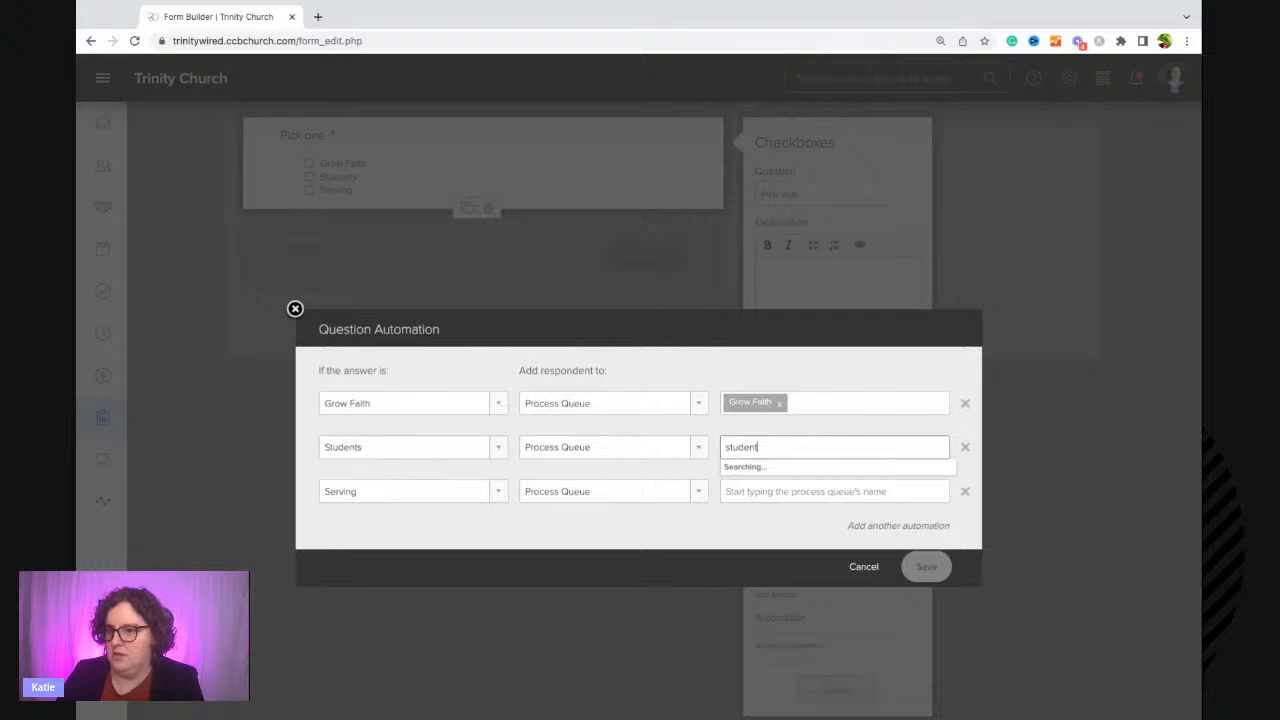
type("s")
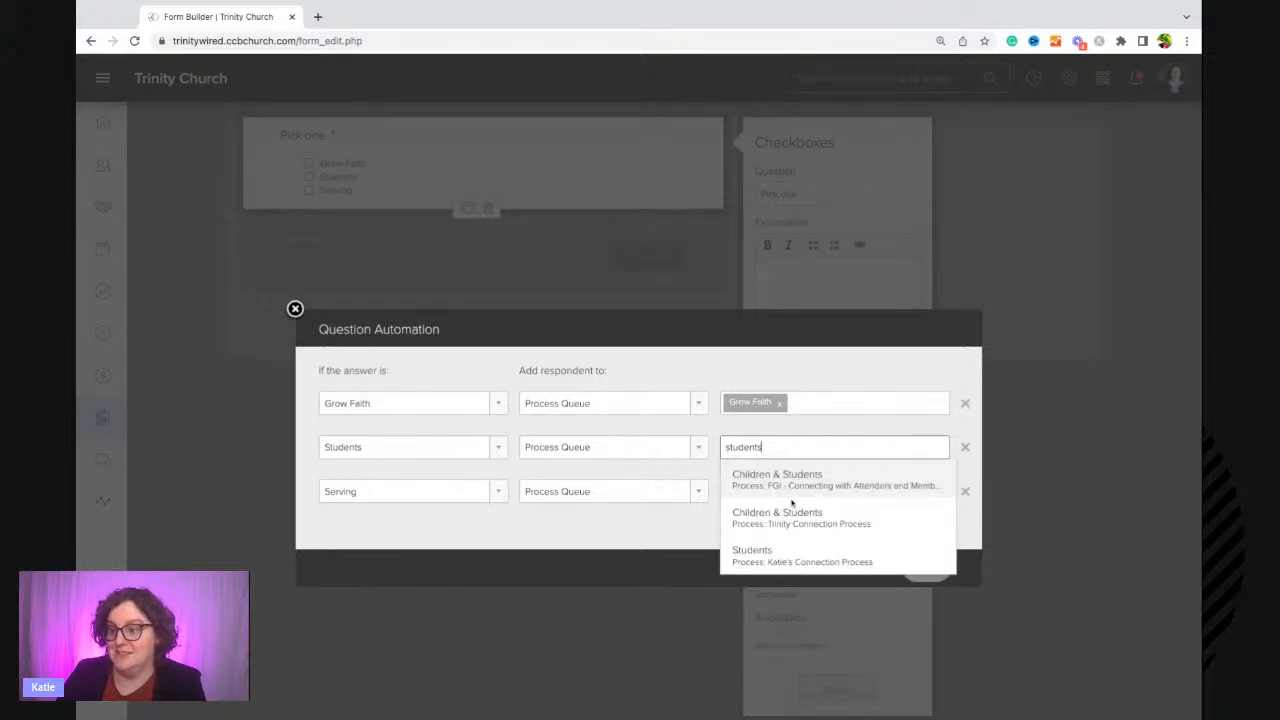
left_click(779, 558)
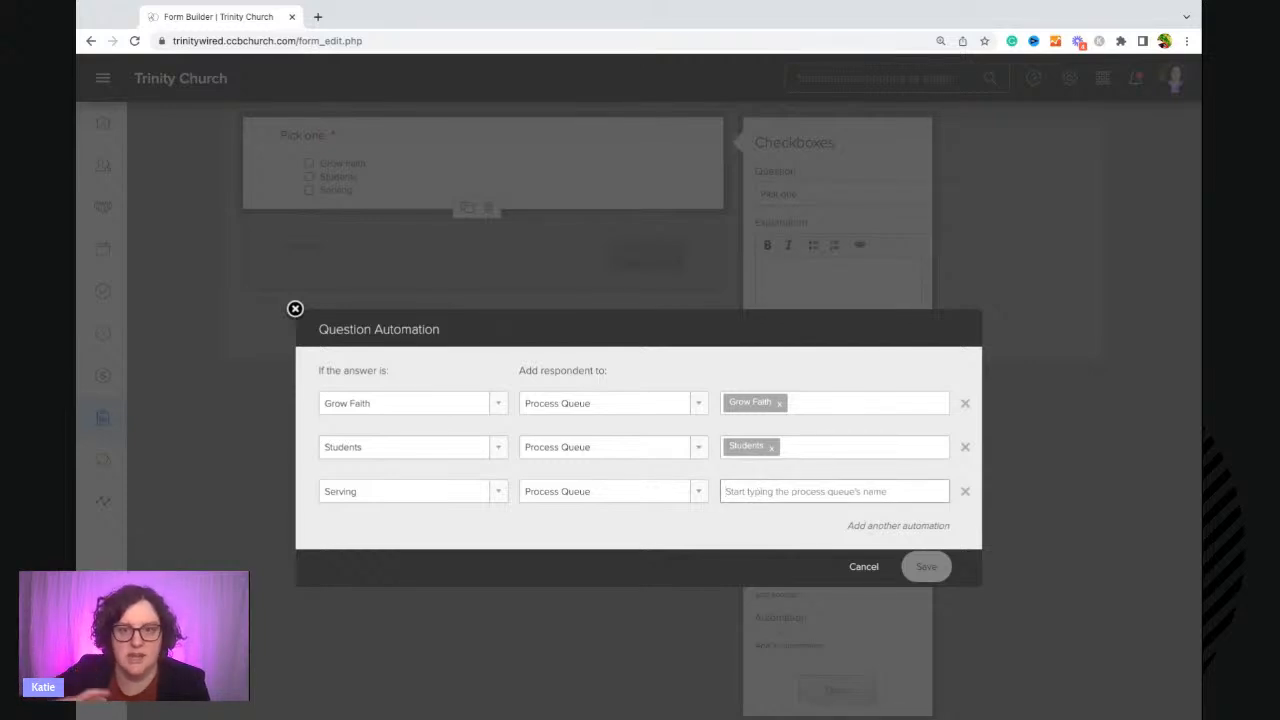
Link the Serving automation to the Serving queue of Katie's Connection Process and save the automations.
type("serve")
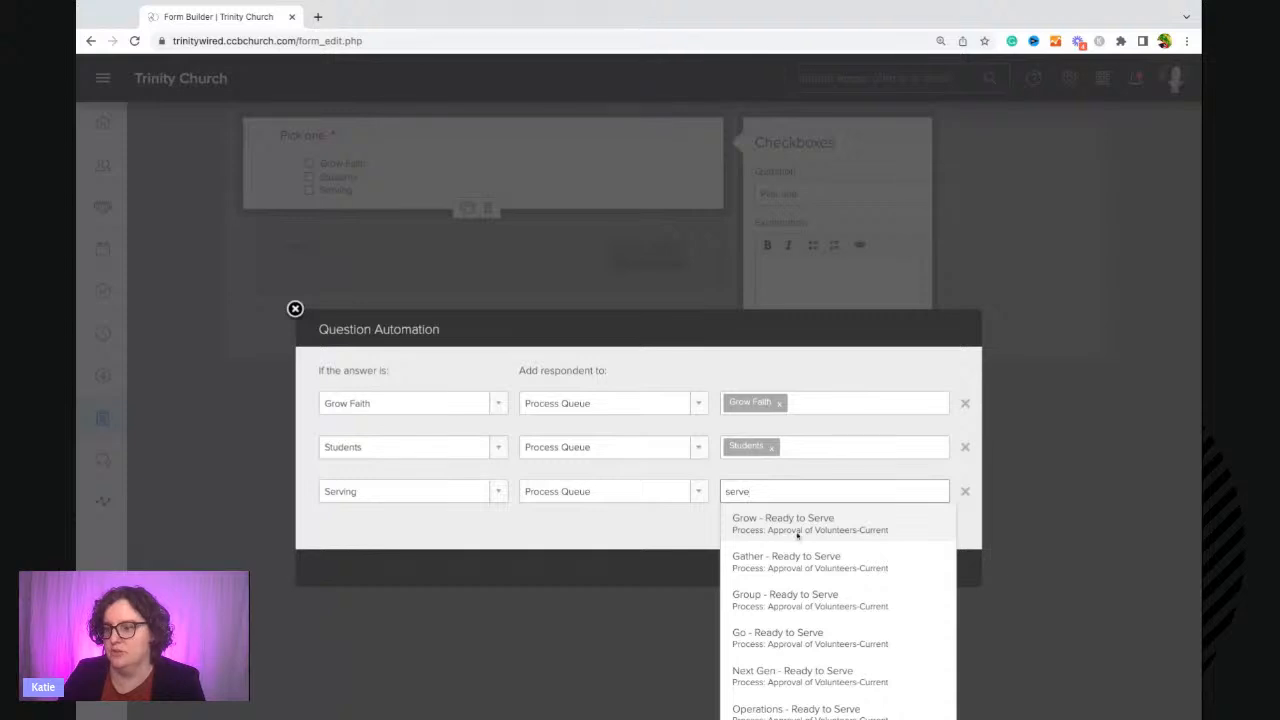
scroll(797, 535, "down", 2)
scroll(805, 530, "down", 1)
type("rve")
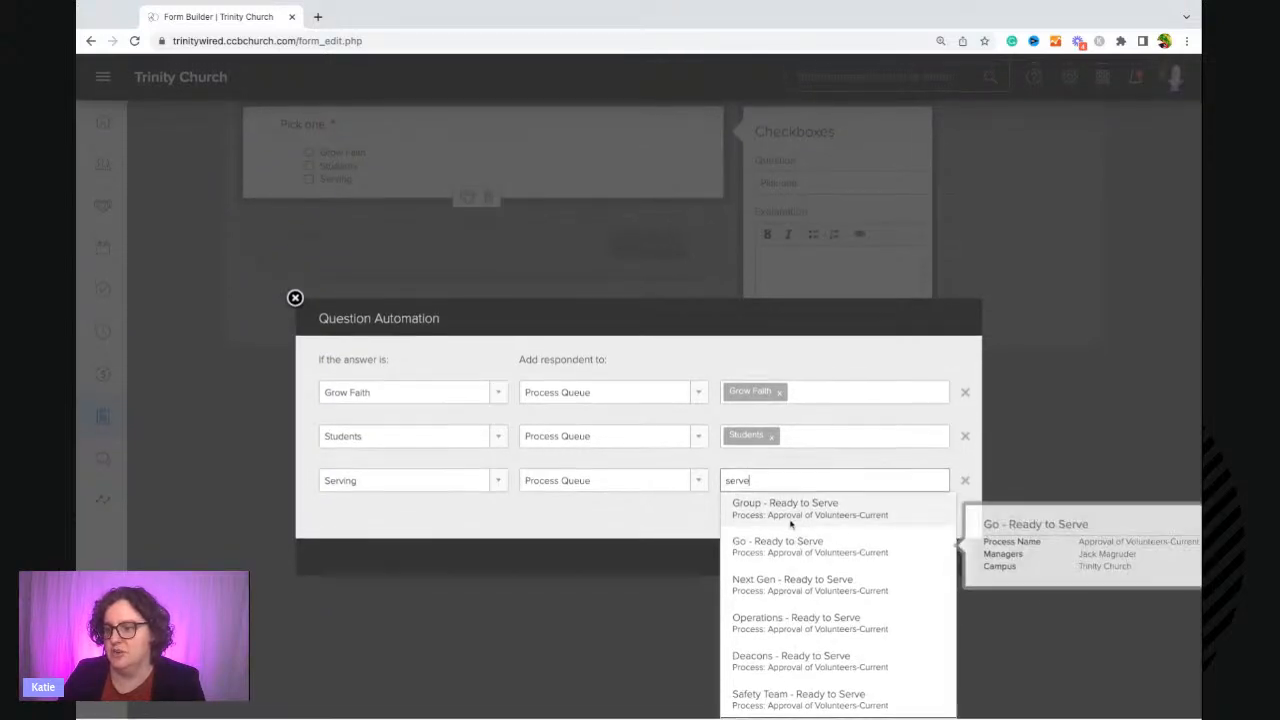
key("BackSpace")
type("ing")
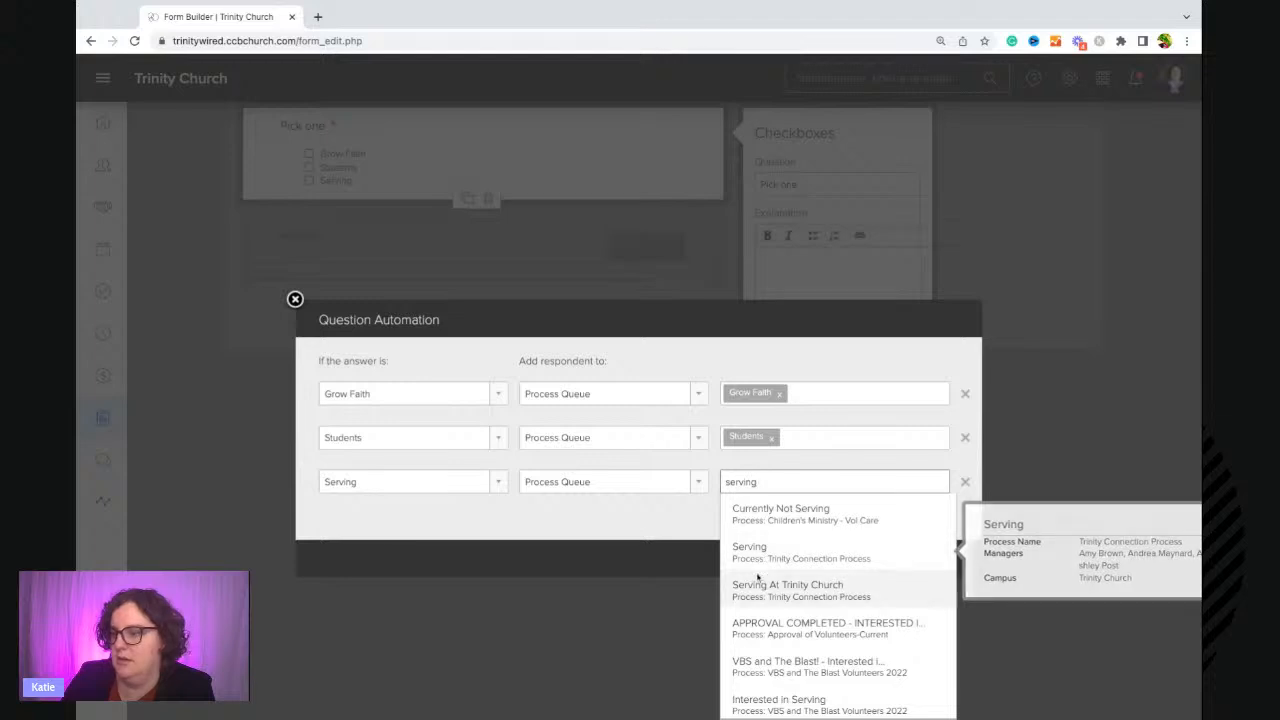
scroll(757, 575, "down", 1)
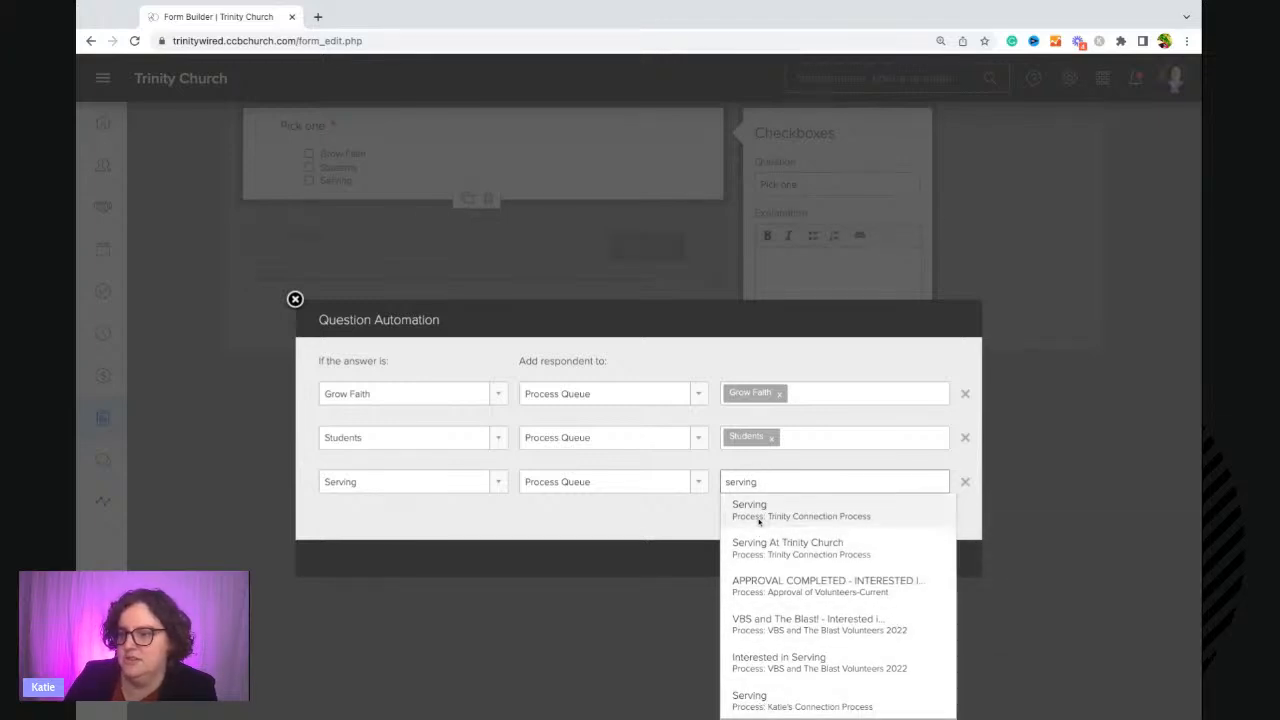
mouse_move(749, 516)
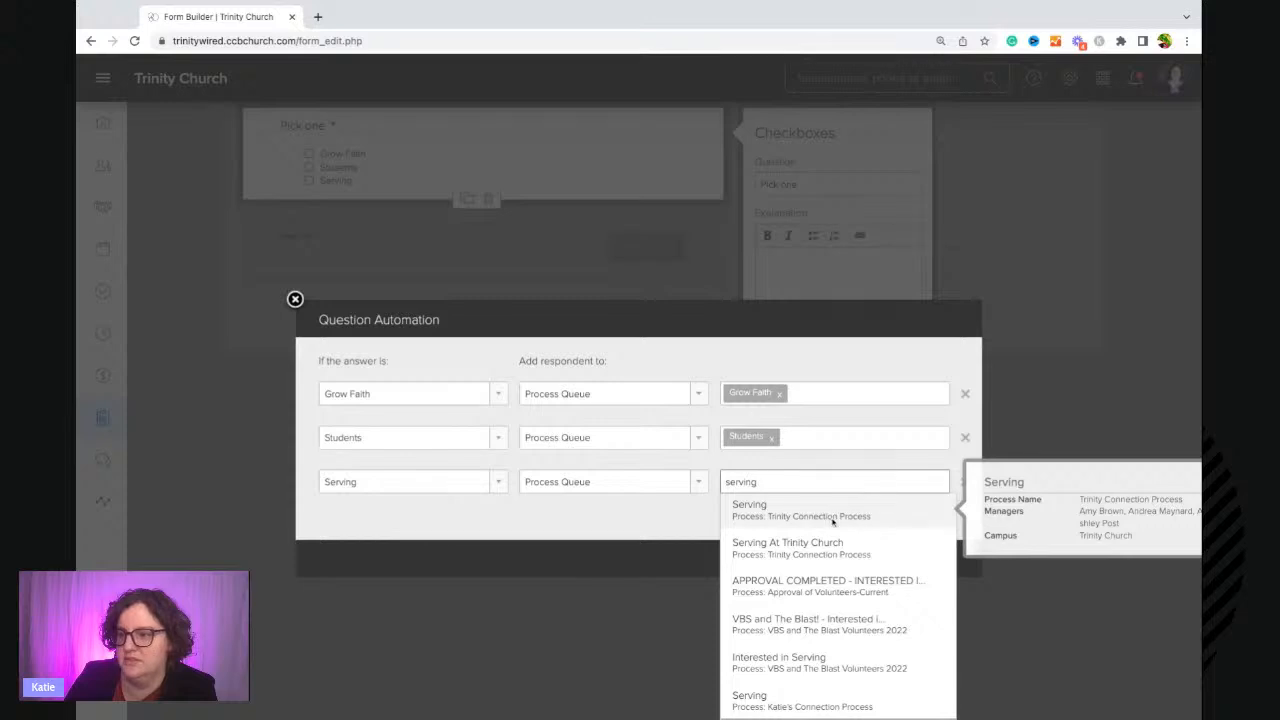
left_click(800, 705)
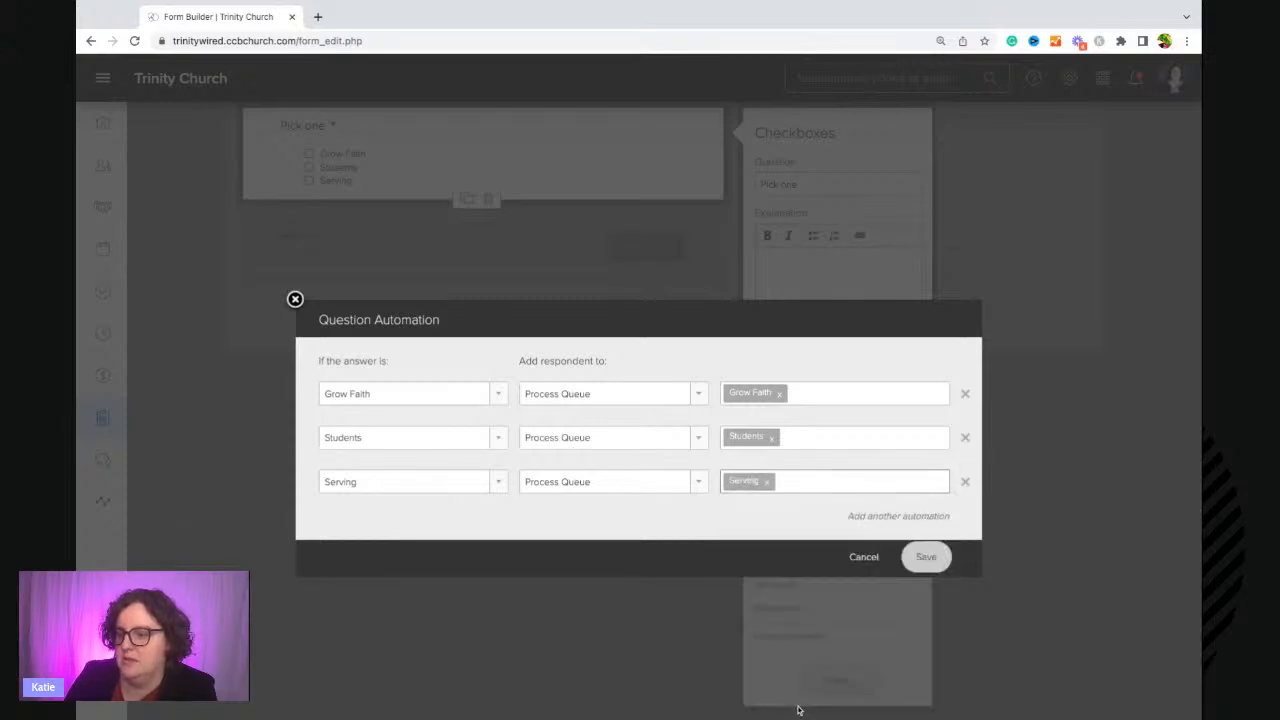
left_click(926, 557)
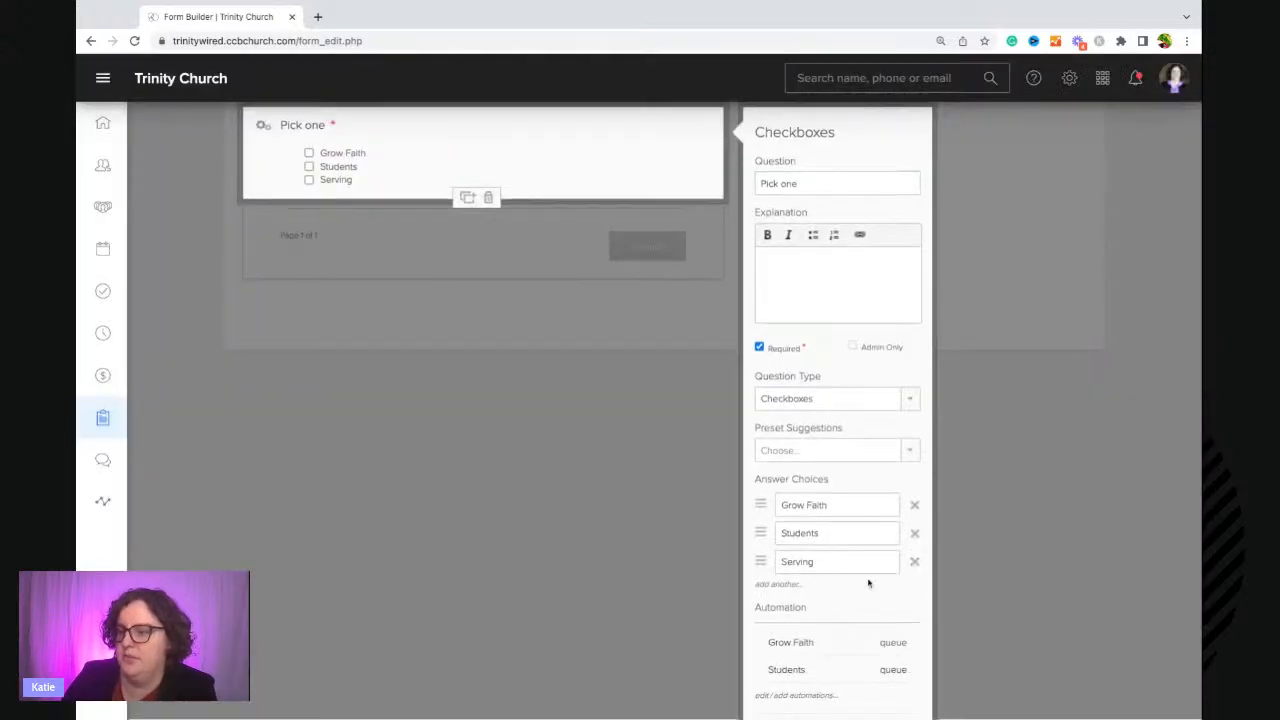
Reopen the question's automations and save them again.
scroll(869, 580, "down", 1)
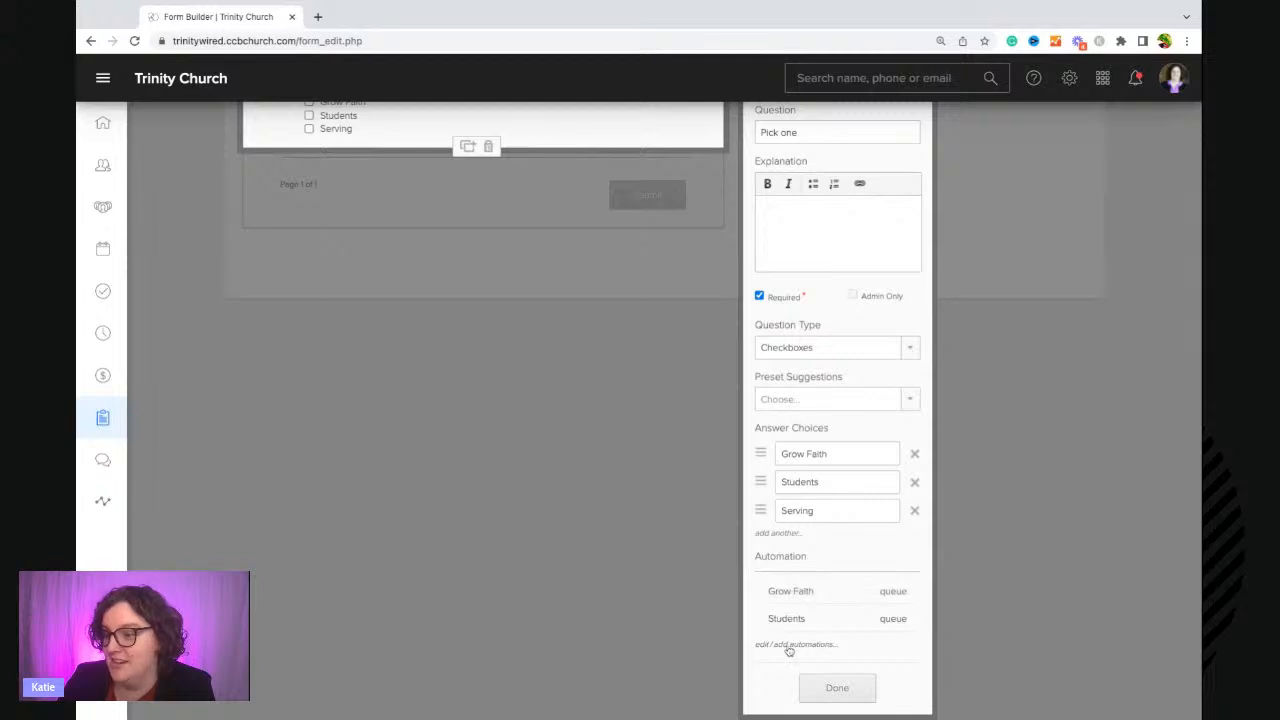
left_click(787, 647)
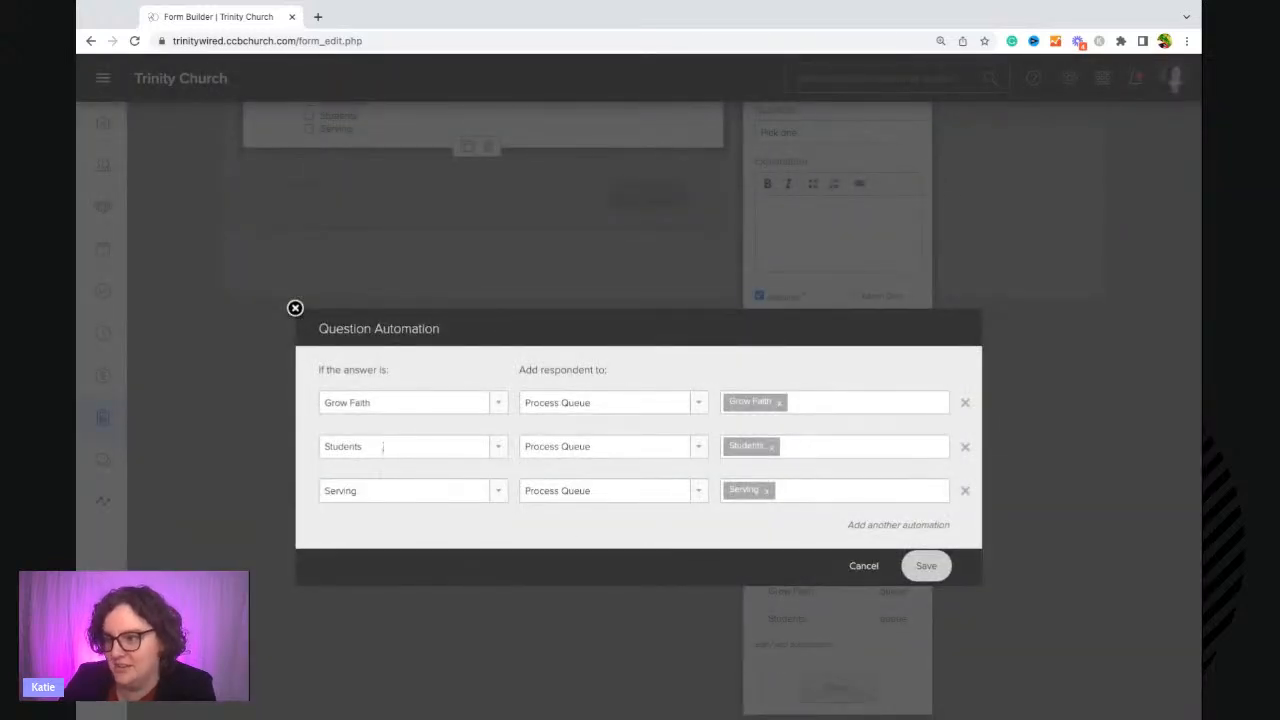
left_click(918, 567)
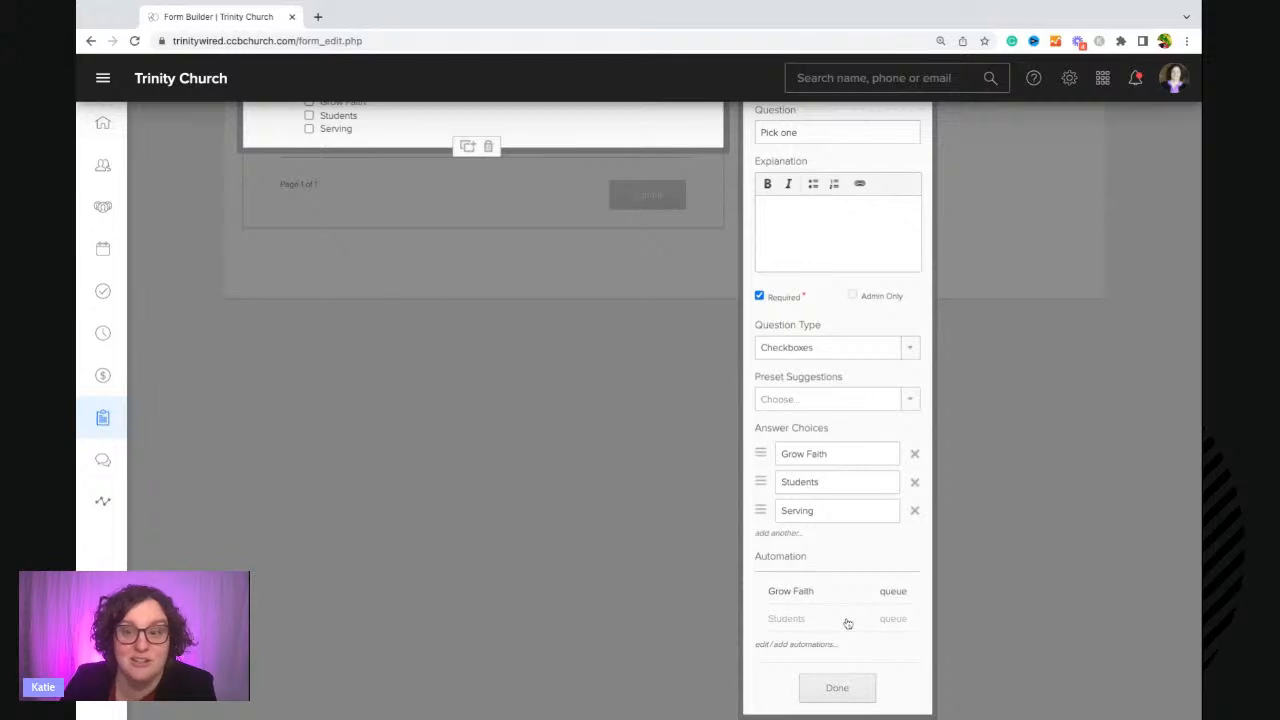
Close the question editor and finish building the form.
left_click(845, 693)
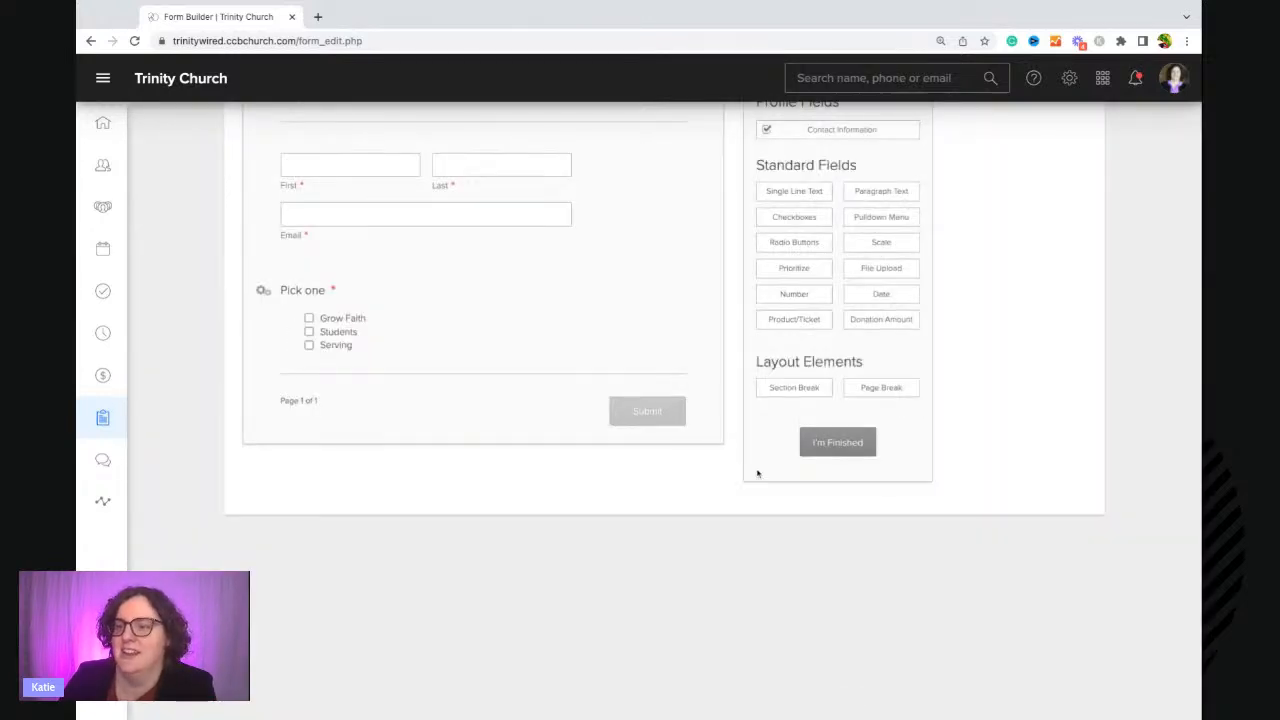
scroll(757, 474, "up", 2)
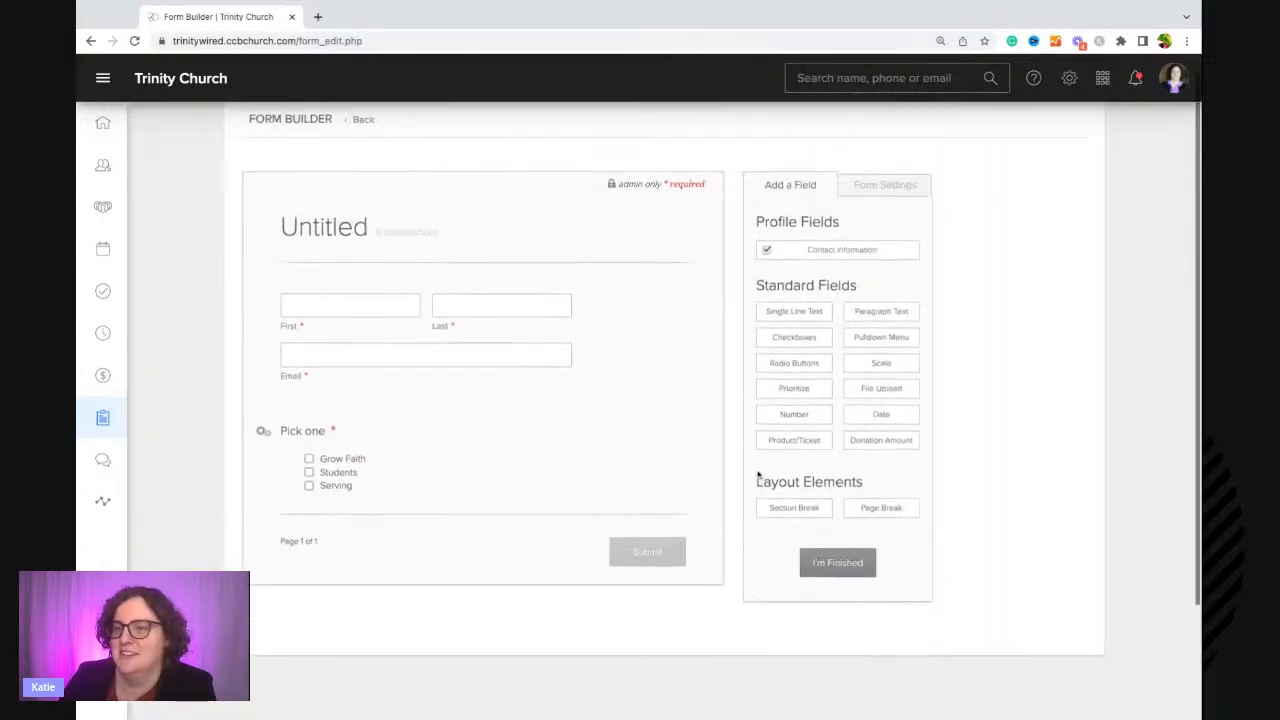
left_click(837, 578)
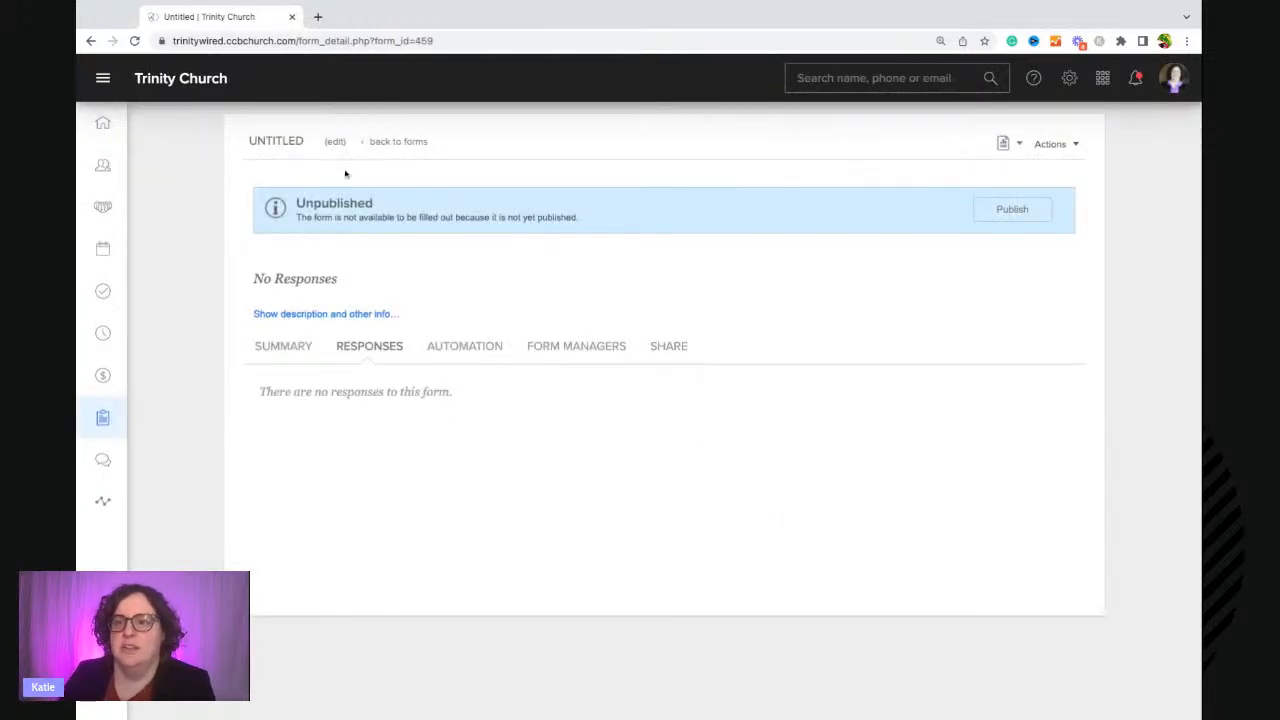
Open Katie's Connection Process from the processes list to review its queues.
left_click(87, 170)
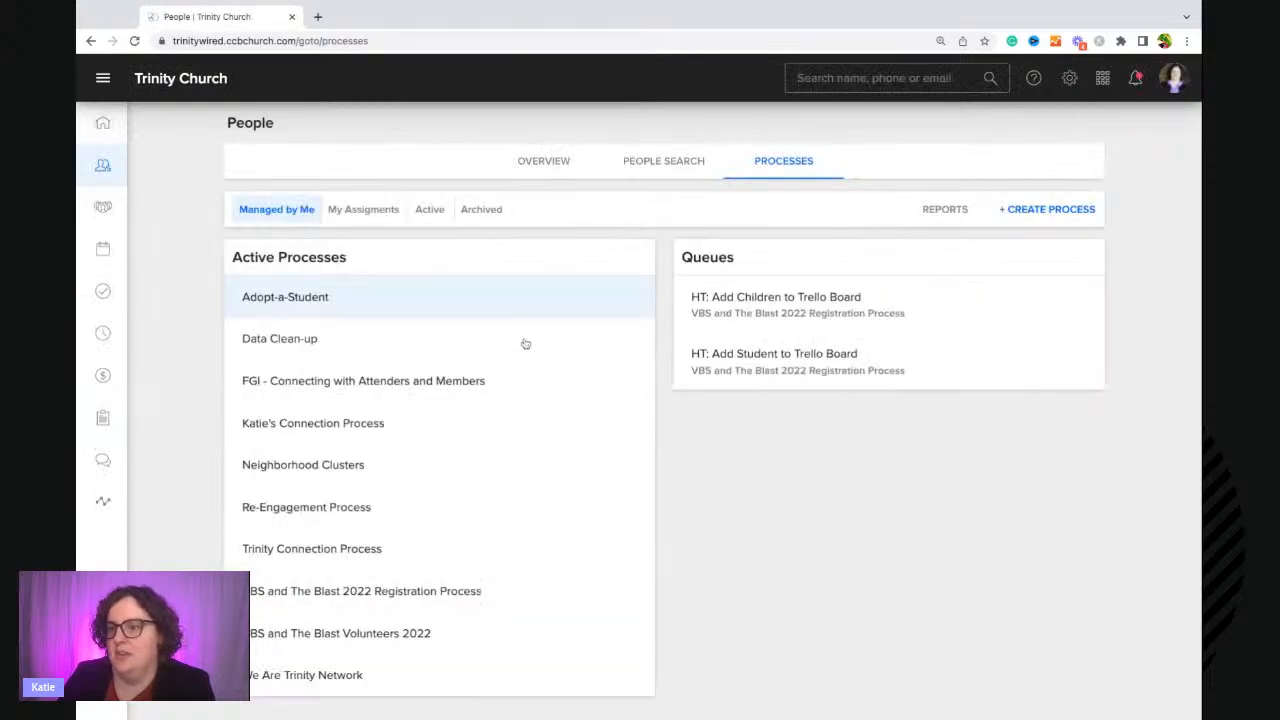
left_click(369, 425)
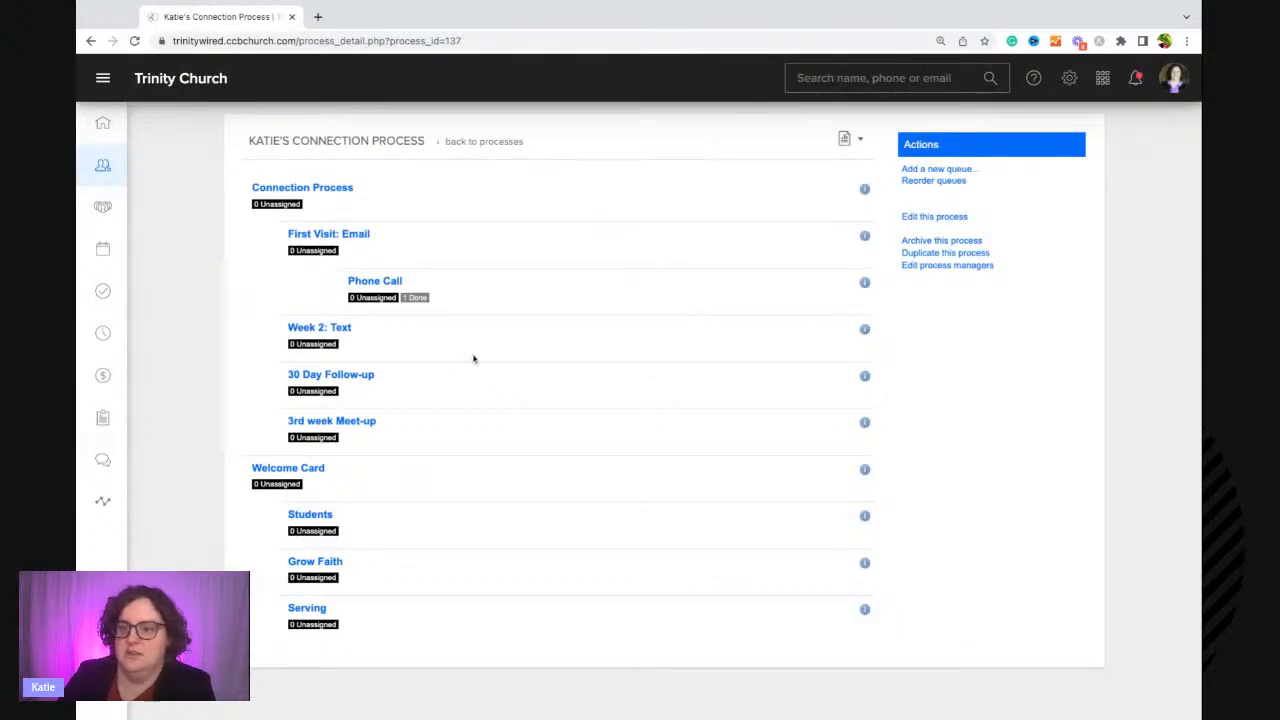